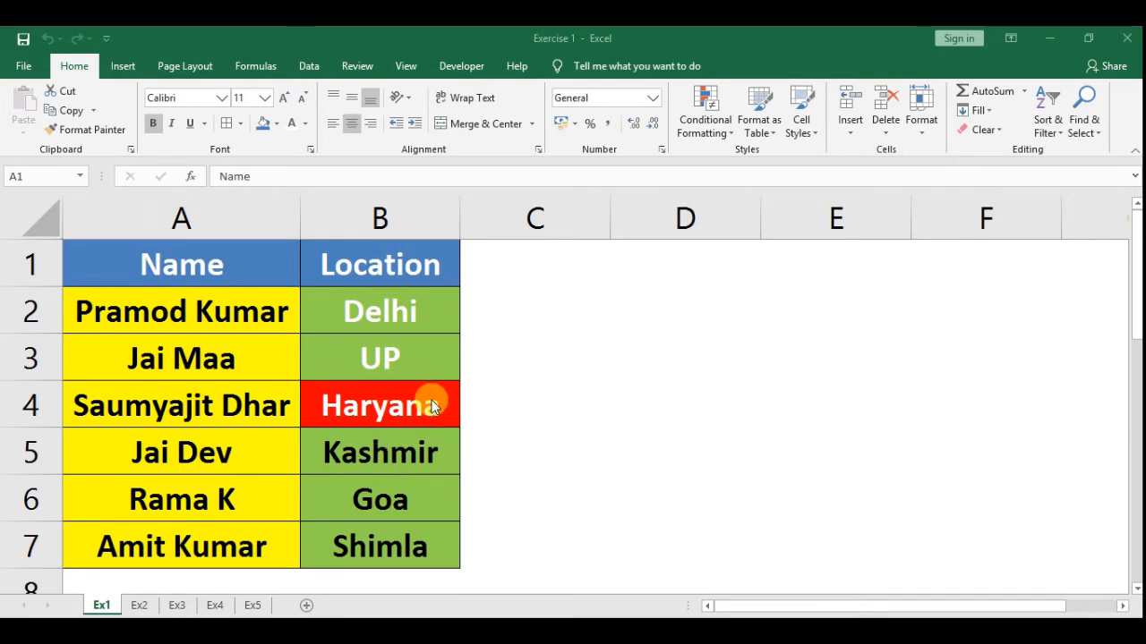
{"action": "left_click", "coordinate": [481, 307]}
{"action": "left_click", "coordinate": [480, 306]}
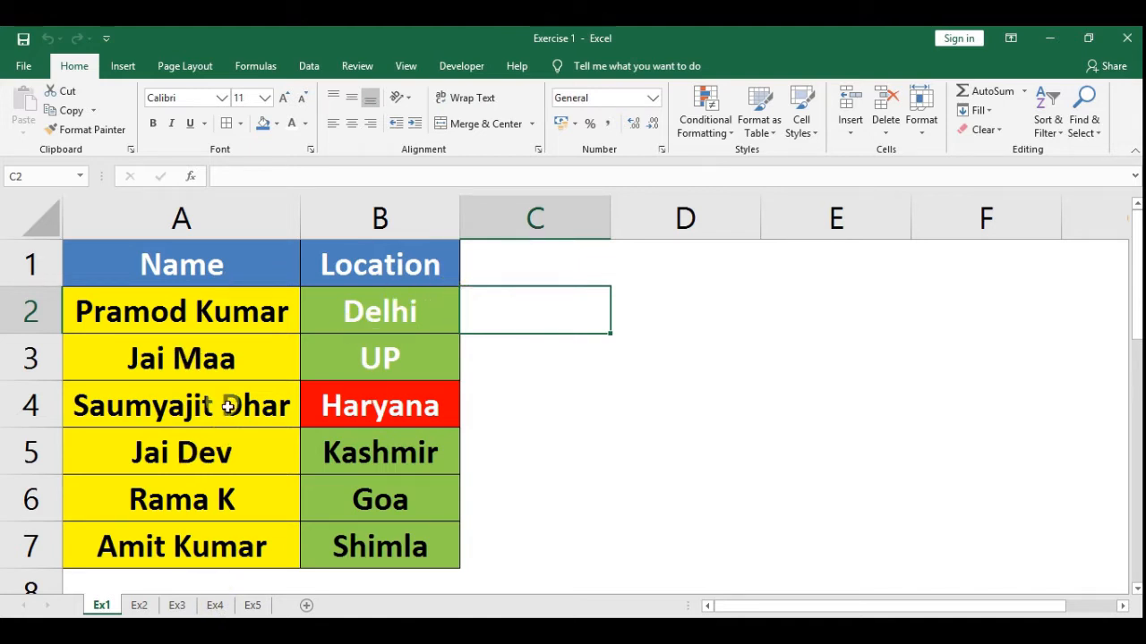
{"action": "left_click", "coordinate": [376, 302]}
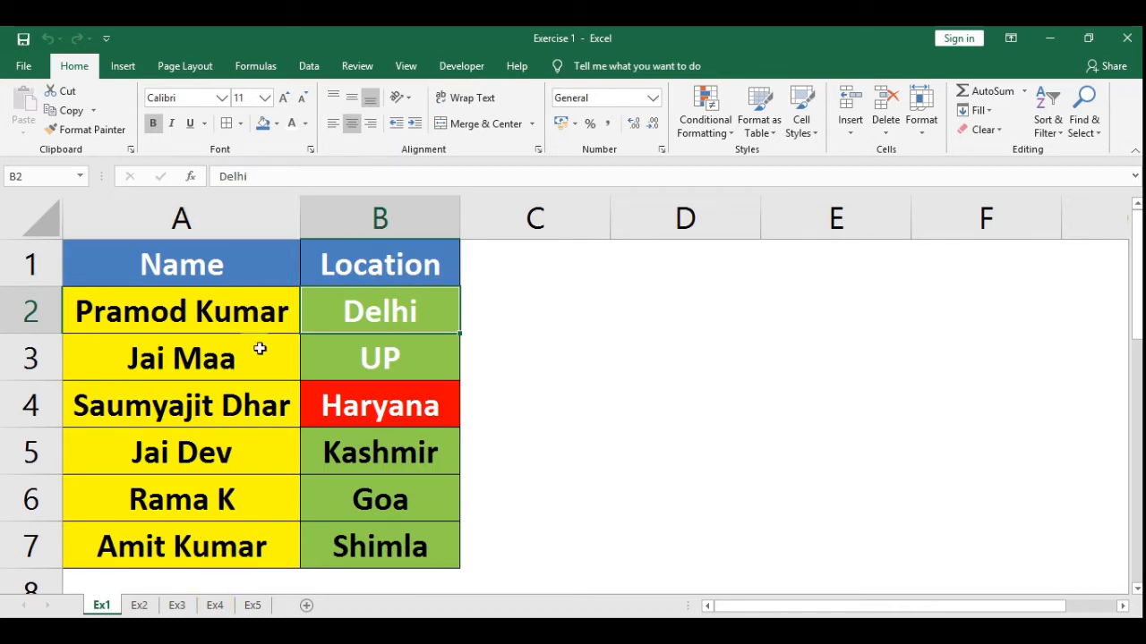
Give the first name cell, A2, a light green fill and white font colour.
{"action": "left_click", "coordinate": [240, 318]}
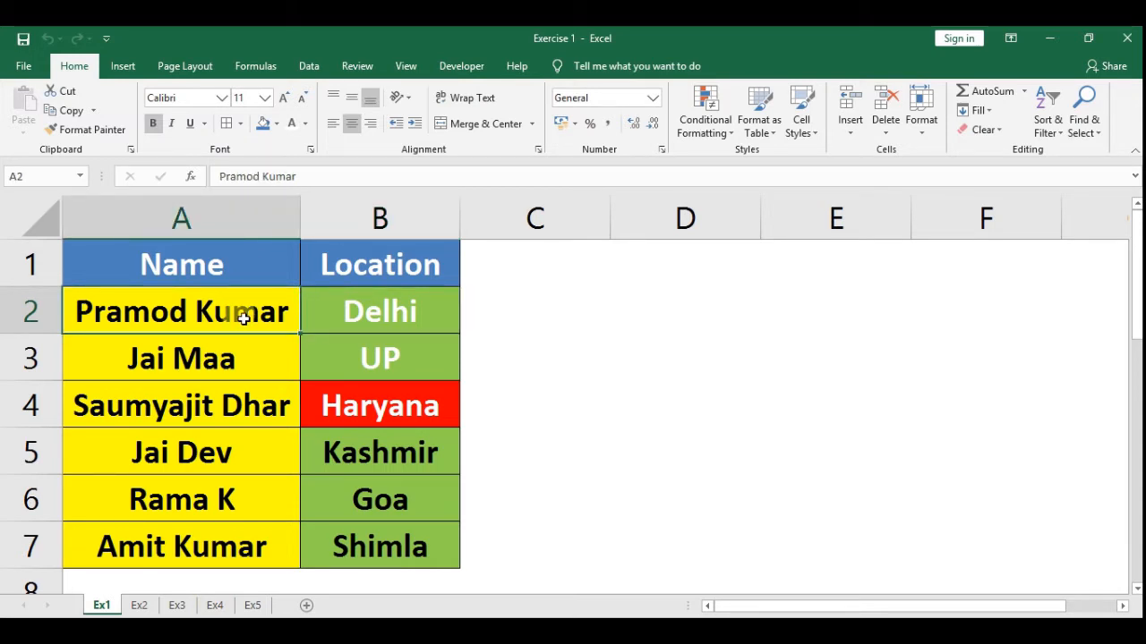
{"action": "left_click", "coordinate": [276, 125]}
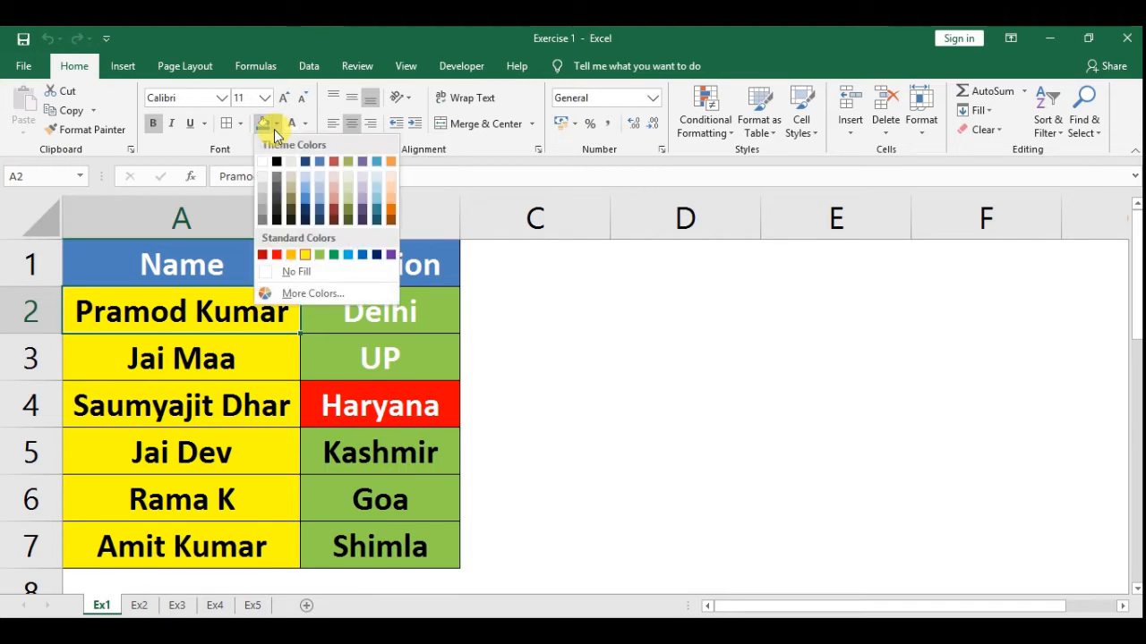
{"action": "left_click", "coordinate": [319, 256]}
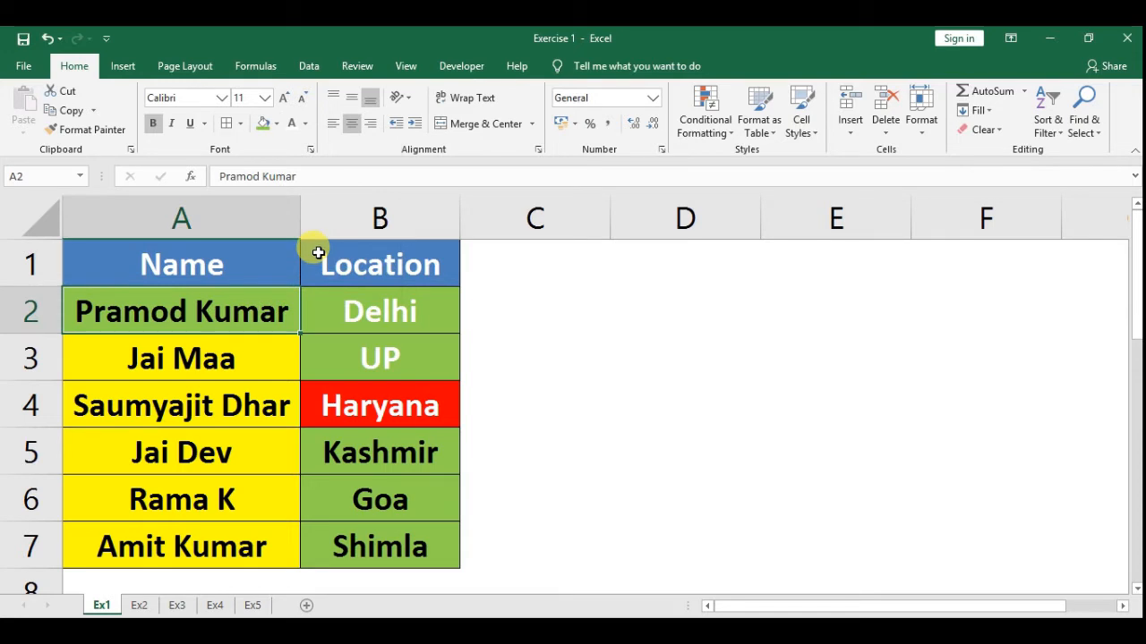
{"action": "left_click", "coordinate": [306, 126]}
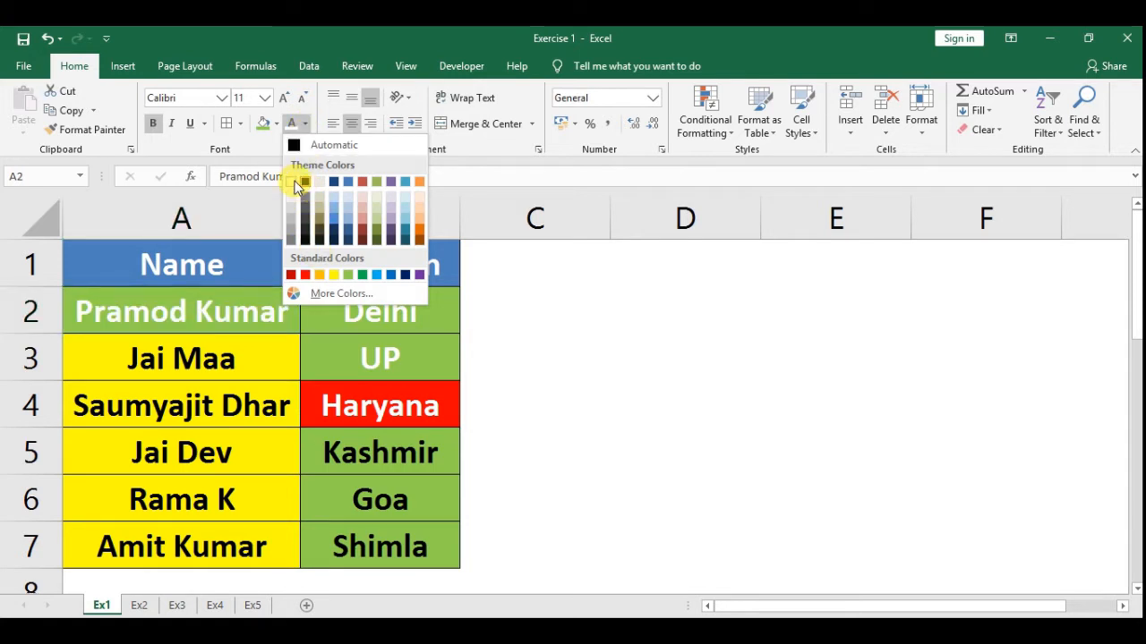
{"action": "left_click", "coordinate": [301, 183]}
{"action": "left_click", "coordinate": [546, 353]}
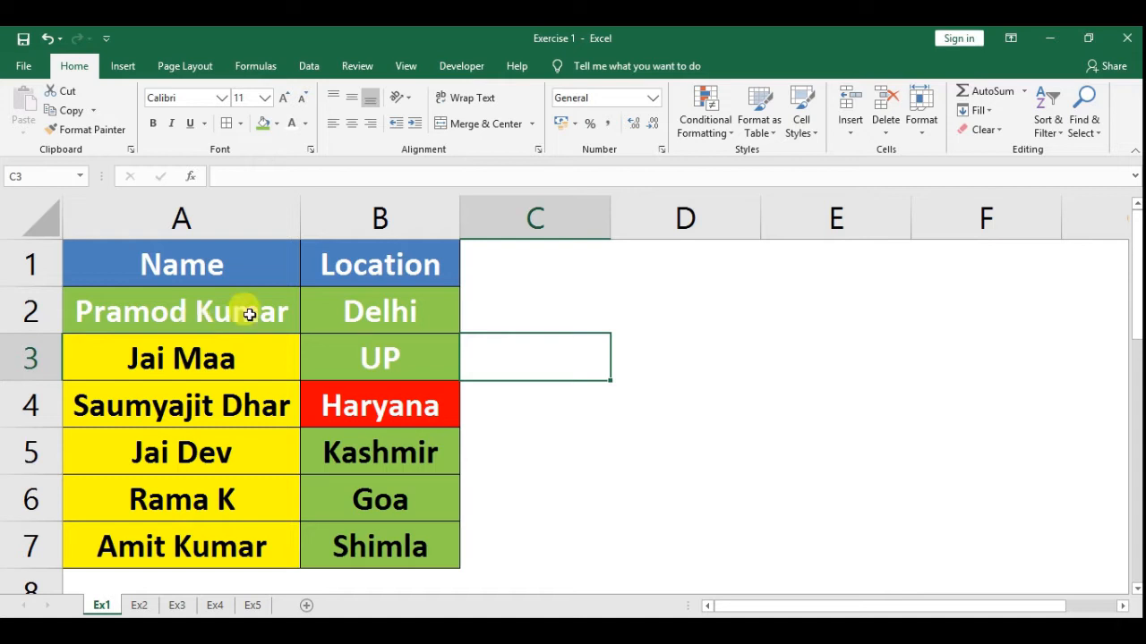
Copy the formatting of the Delhi cell B2 onto the name cells A2:A7 with Format Painter.
{"action": "left_click", "coordinate": [357, 318]}
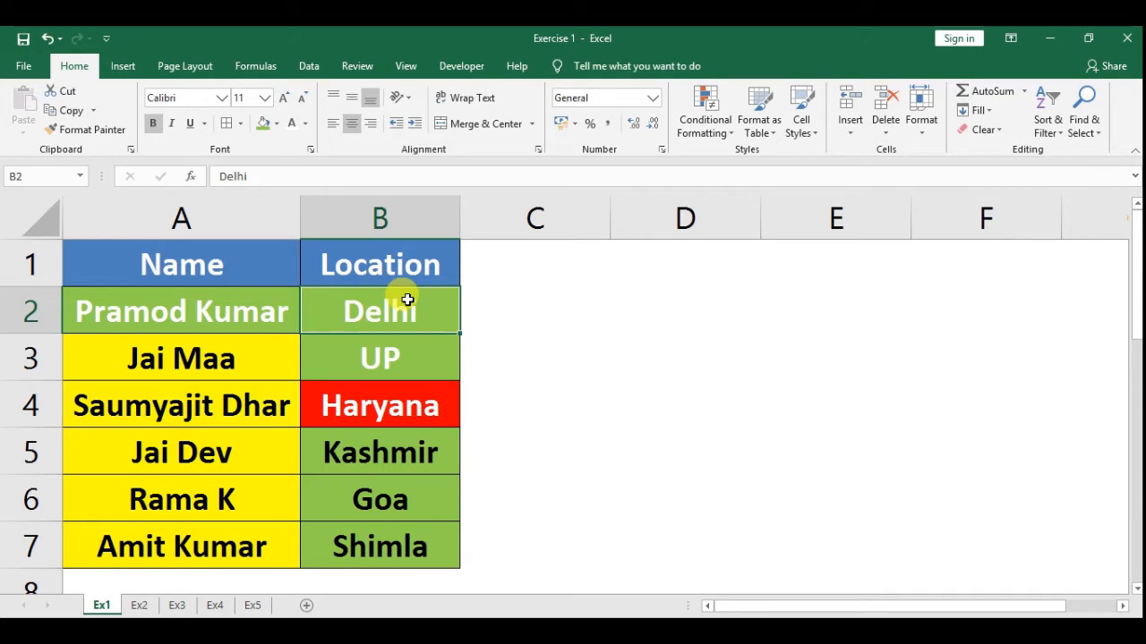
{"action": "left_click", "coordinate": [481, 338]}
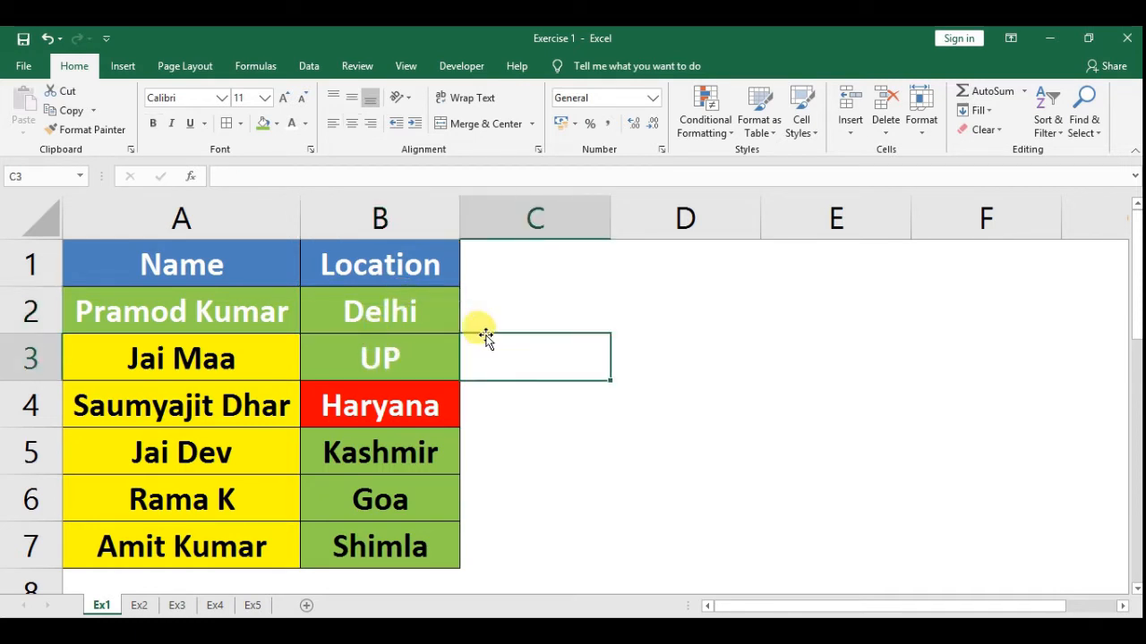
{"action": "left_click", "coordinate": [416, 308]}
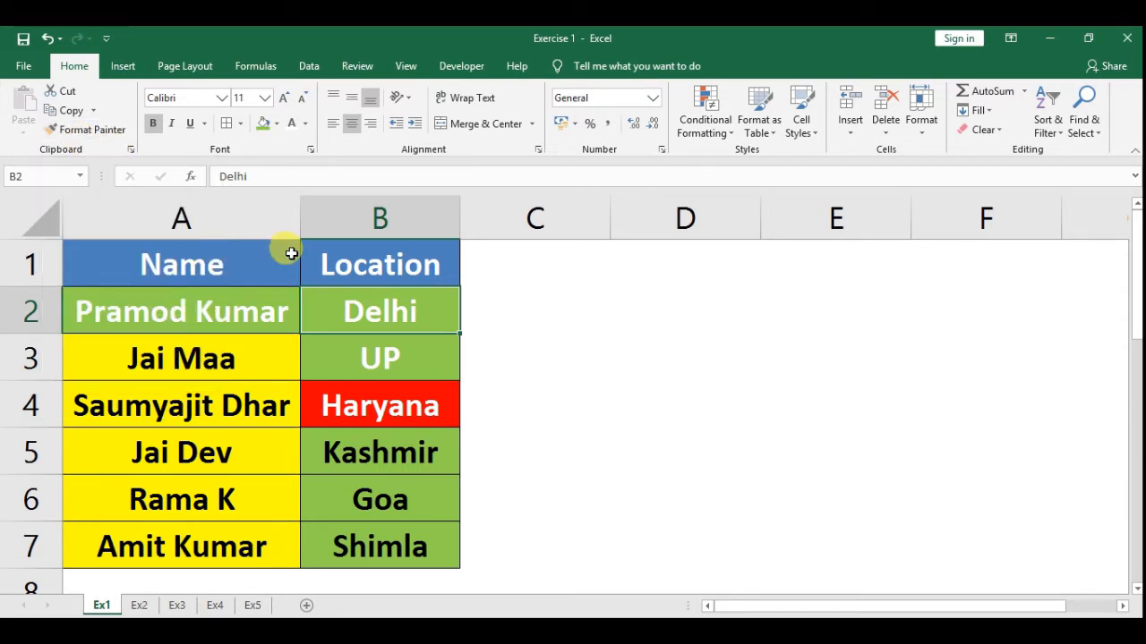
{"action": "left_click", "coordinate": [96, 135]}
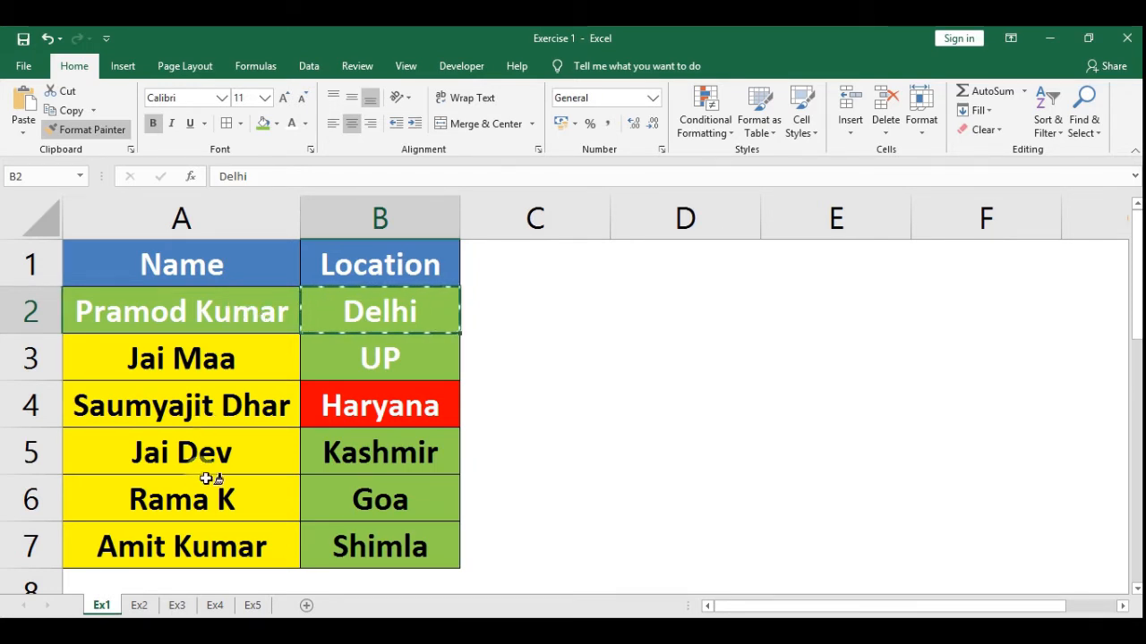
{"action": "scroll", "coordinate": [220, 370], "scroll_direction": "up", "scroll_amount": 1}
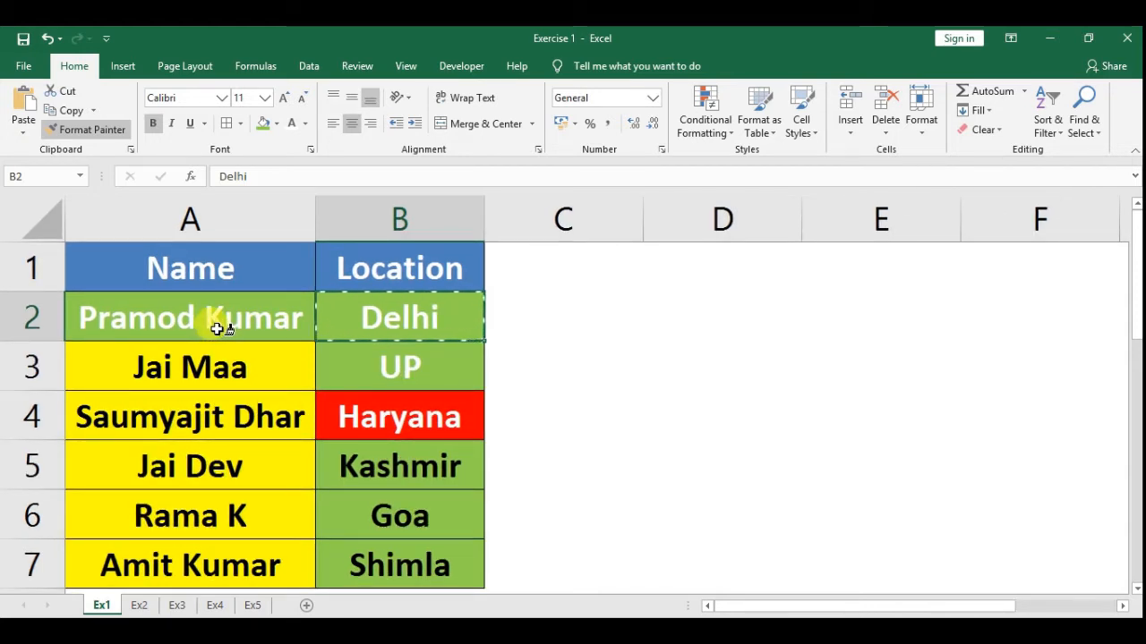
{"action": "left_click", "coordinate": [217, 330]}
{"action": "mouse_move", "coordinate": [216, 330]}
{"action": "left_mouse_down"}
{"action": "mouse_move", "coordinate": [220, 445]}
{"action": "mouse_move", "coordinate": [204, 564]}
{"action": "left_mouse_up"}
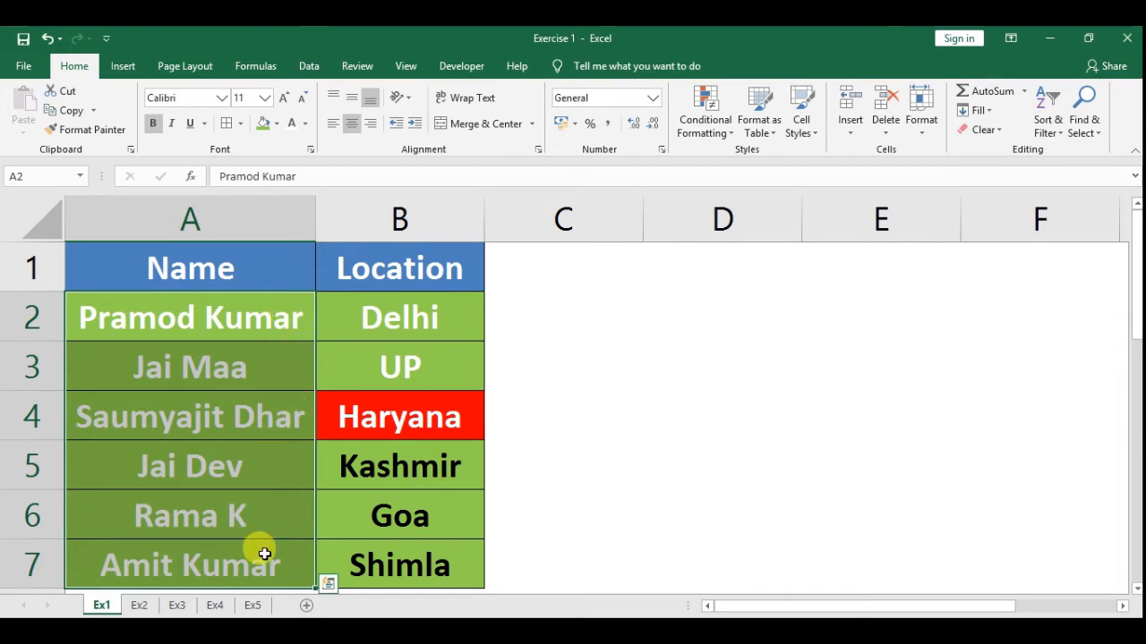
Copy the formatting of the Delhi cell B2 onto the Kashmir cell B5 with Format Painter.
{"action": "left_click", "coordinate": [394, 328]}
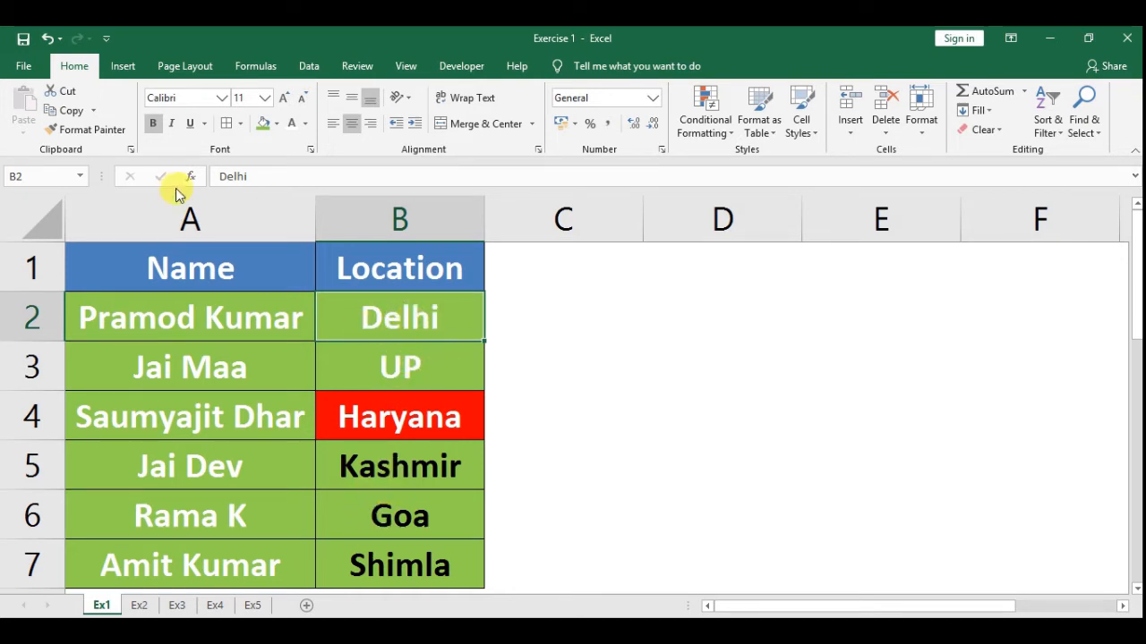
{"action": "left_click", "coordinate": [114, 128]}
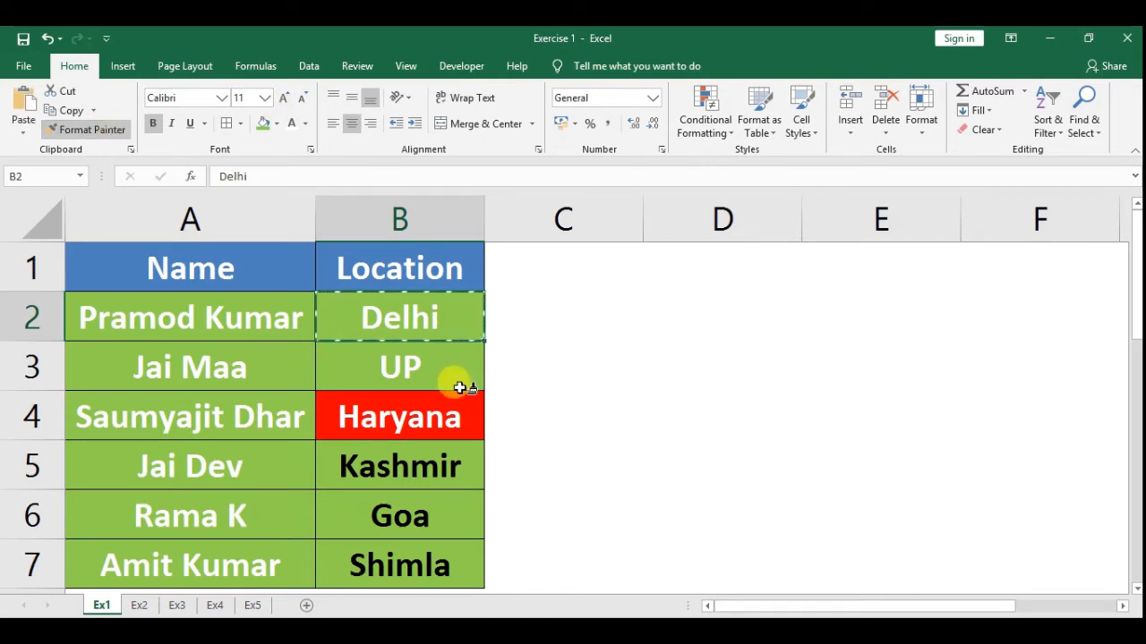
{"action": "left_click", "coordinate": [405, 466]}
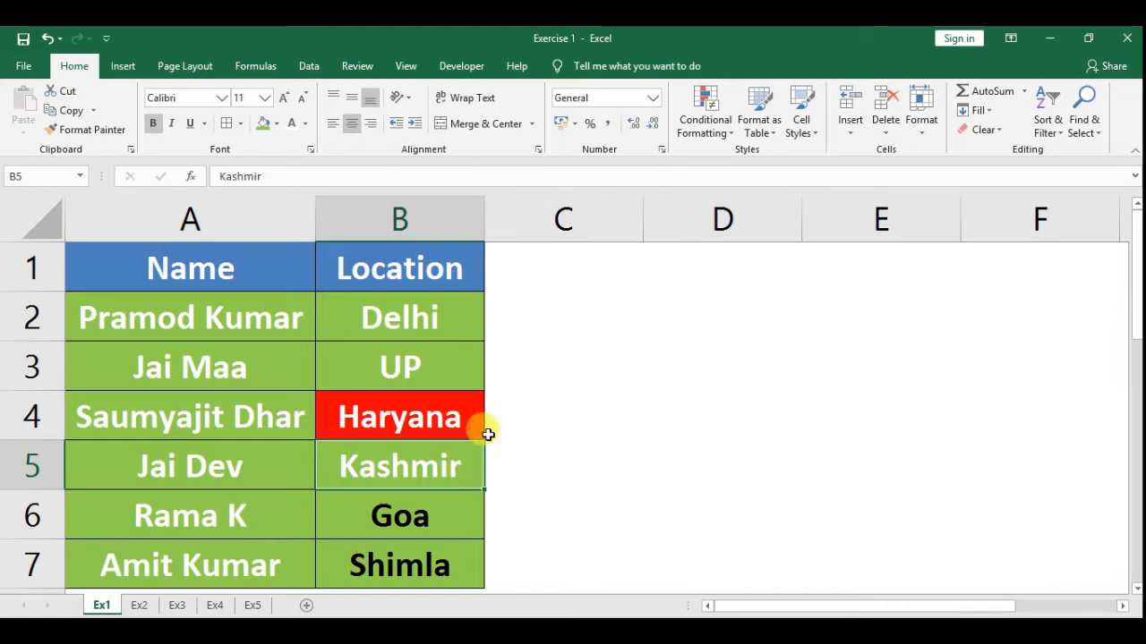
Add a QTY column in C1:C7 with the values 213, 343, 6, 568, 90 and 43 below the header.
{"action": "left_click", "coordinate": [539, 290]}
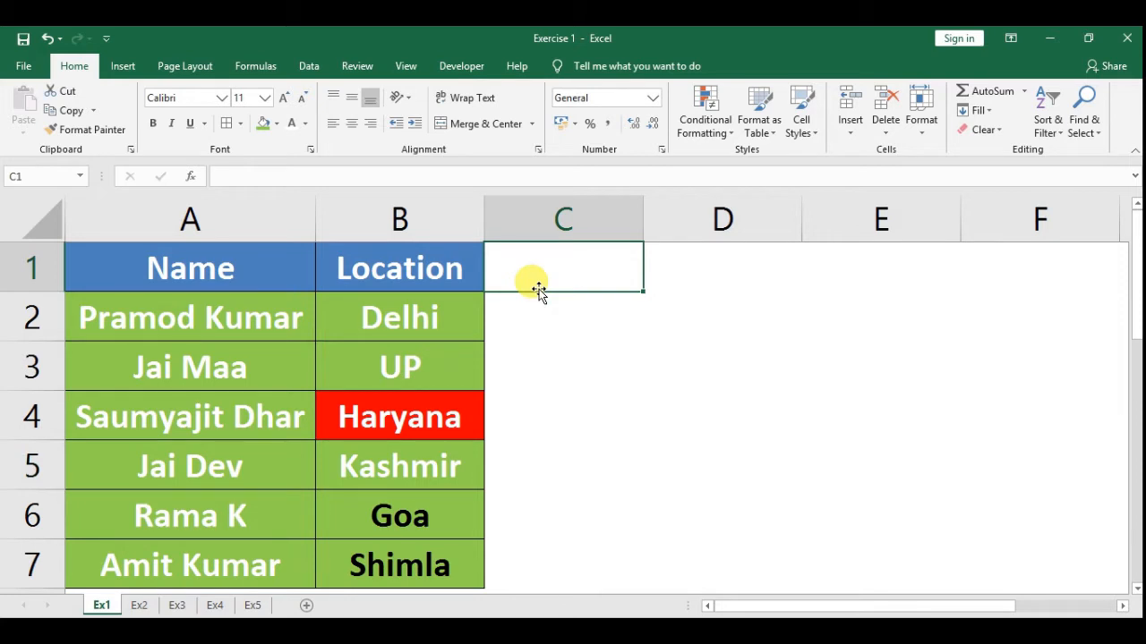
{"action": "type", "text": "QTY"}
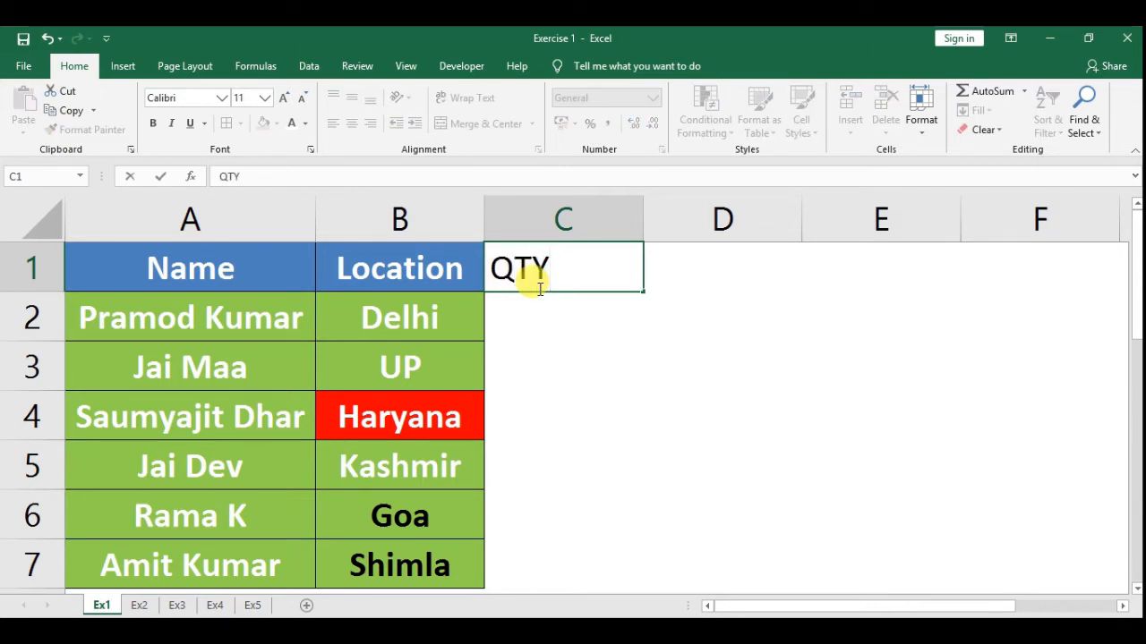
{"action": "key", "text": "Return"}
{"action": "type", "text": "213"}
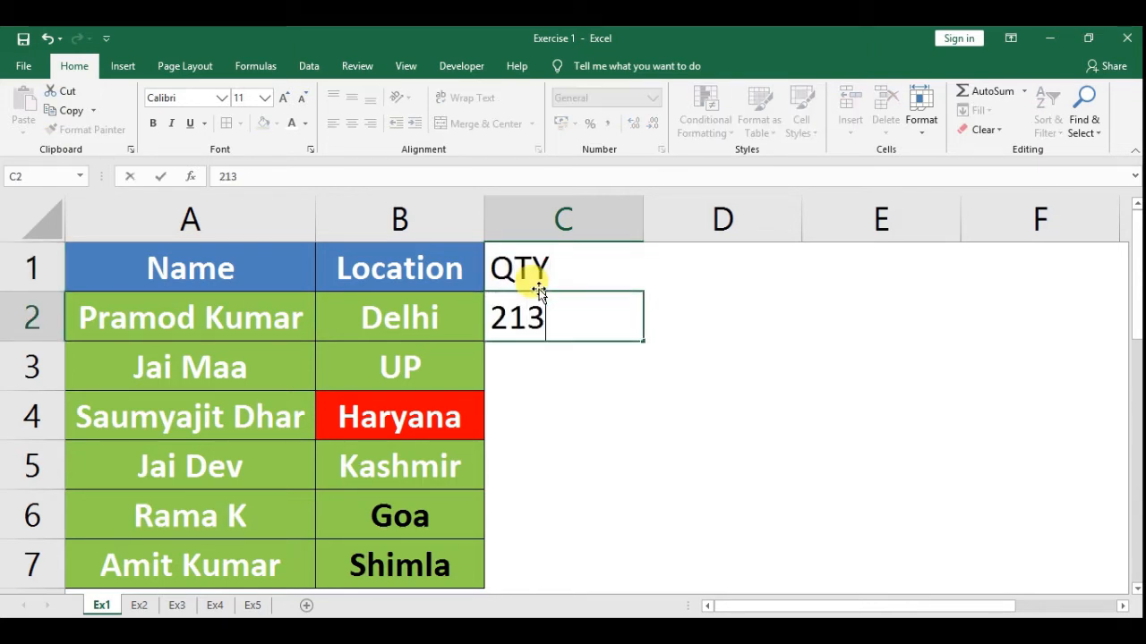
{"action": "key", "text": "Return"}
{"action": "type", "text": "343"}
{"action": "key", "text": "Return"}
{"action": "type", "text": "6"}
{"action": "key", "text": "Return"}
{"action": "type", "text": "568"}
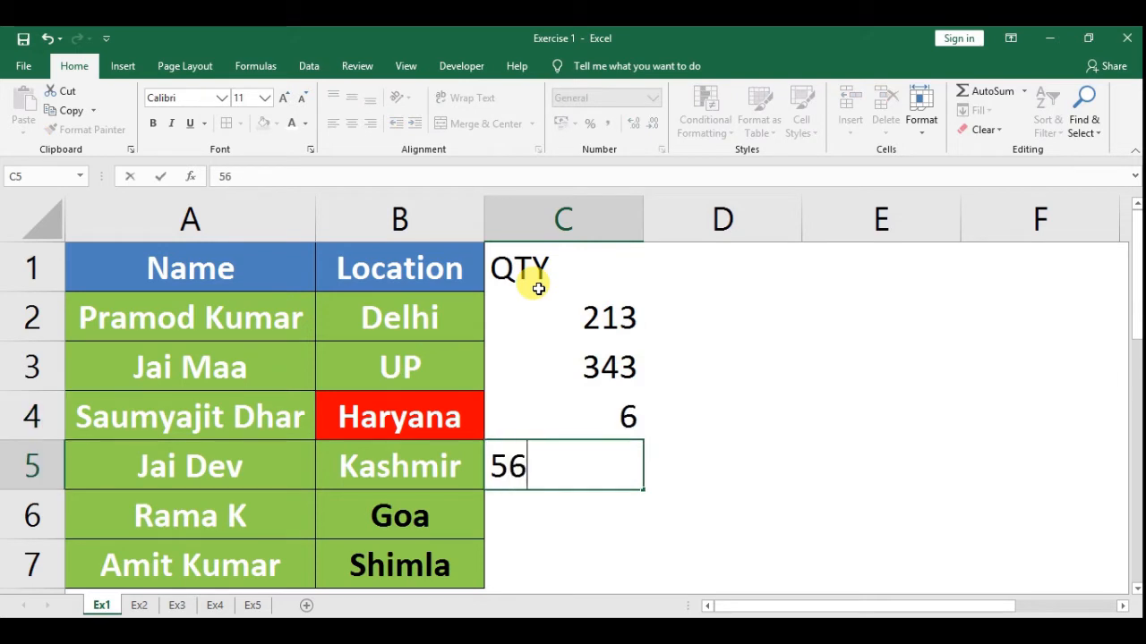
{"action": "key", "text": "Return"}
{"action": "type", "text": "90"}
{"action": "key", "text": "Return"}
{"action": "type", "text": "43"}
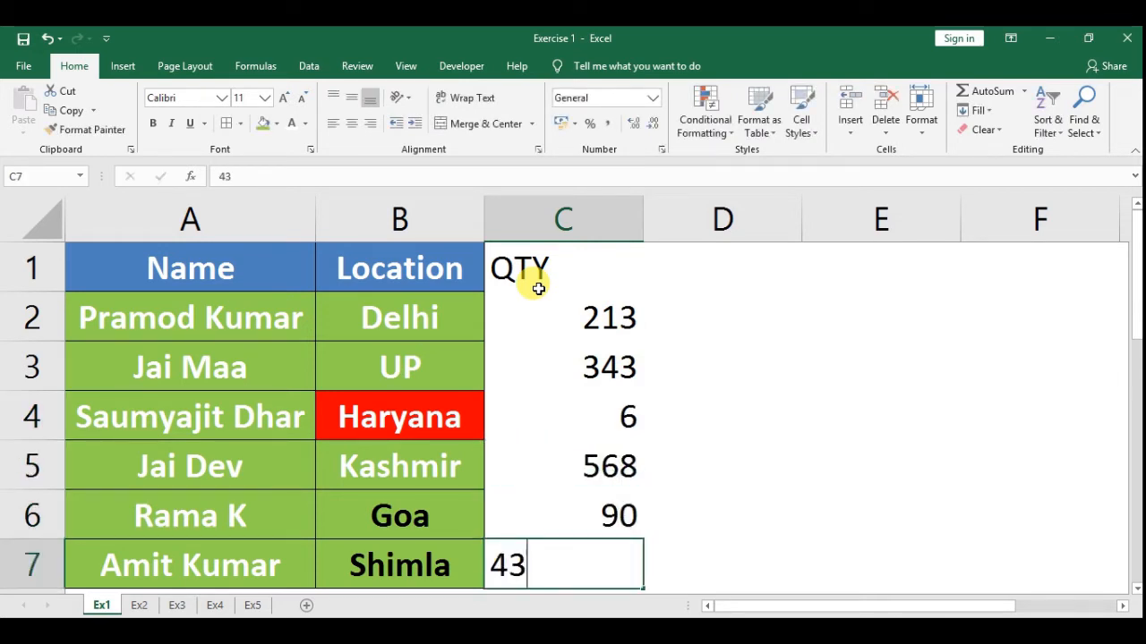
{"action": "key", "text": "Return"}
{"action": "key", "text": "Up"}
{"action": "key", "text": "Up"}
{"action": "key", "text": "Up"}
{"action": "key", "text": "Up"}
{"action": "key", "text": "Up"}
{"action": "key", "text": "Up"}
{"action": "key", "text": "Up"}
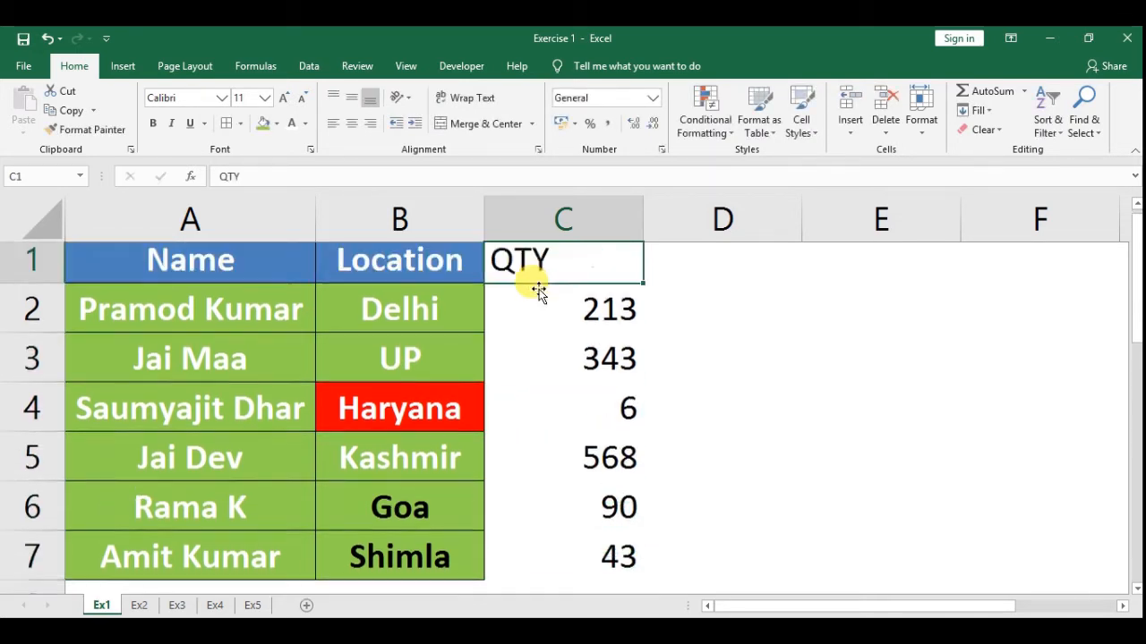
{"action": "key", "text": "Down"}
{"action": "key", "text": "Right"}
{"action": "key", "text": "Left"}
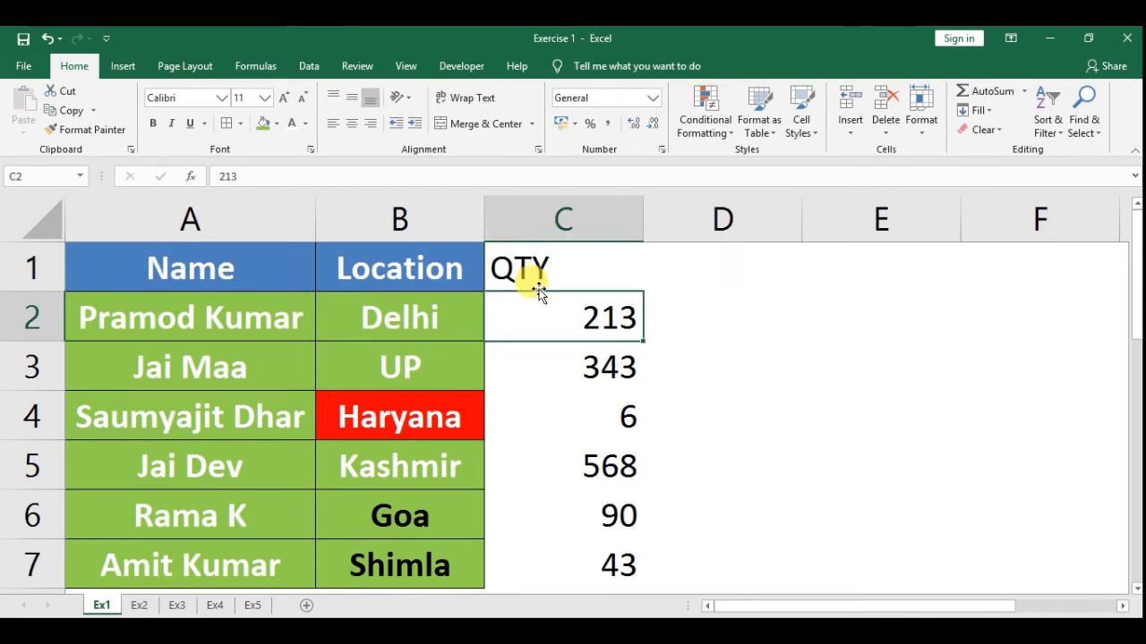
{"action": "key", "text": "Up"}
{"action": "key", "text": "Down"}
{"action": "key", "text": "Down"}
{"action": "key", "text": "Down"}
{"action": "key", "text": "Down"}
{"action": "key", "text": "Down"}
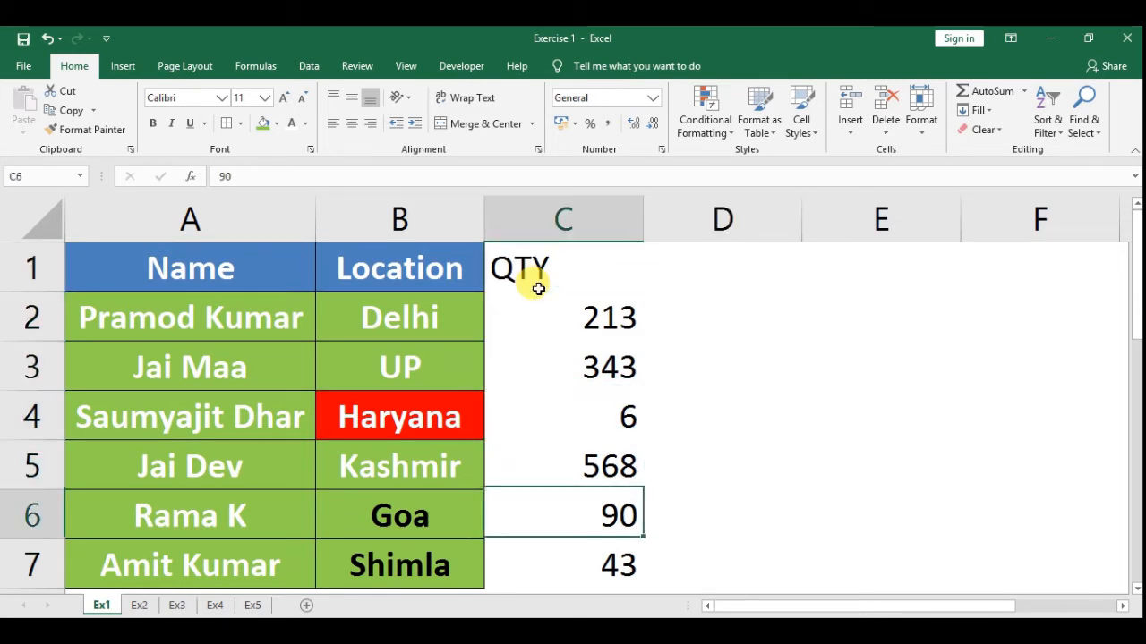
{"action": "key", "text": "Up"}
{"action": "key", "text": "Up"}
{"action": "key", "text": "Up"}
{"action": "key", "text": "Up"}
{"action": "key", "text": "Up"}
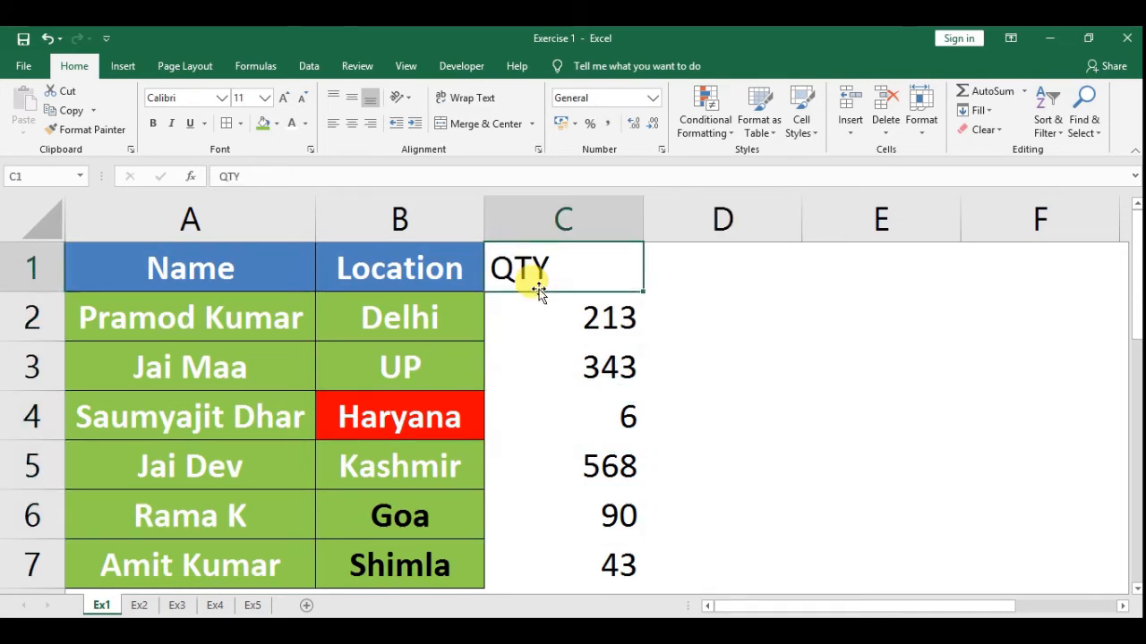
{"action": "key", "text": "Down"}
{"action": "key", "text": "Down"}
{"action": "key", "text": "Up"}
{"action": "key", "text": "Left"}
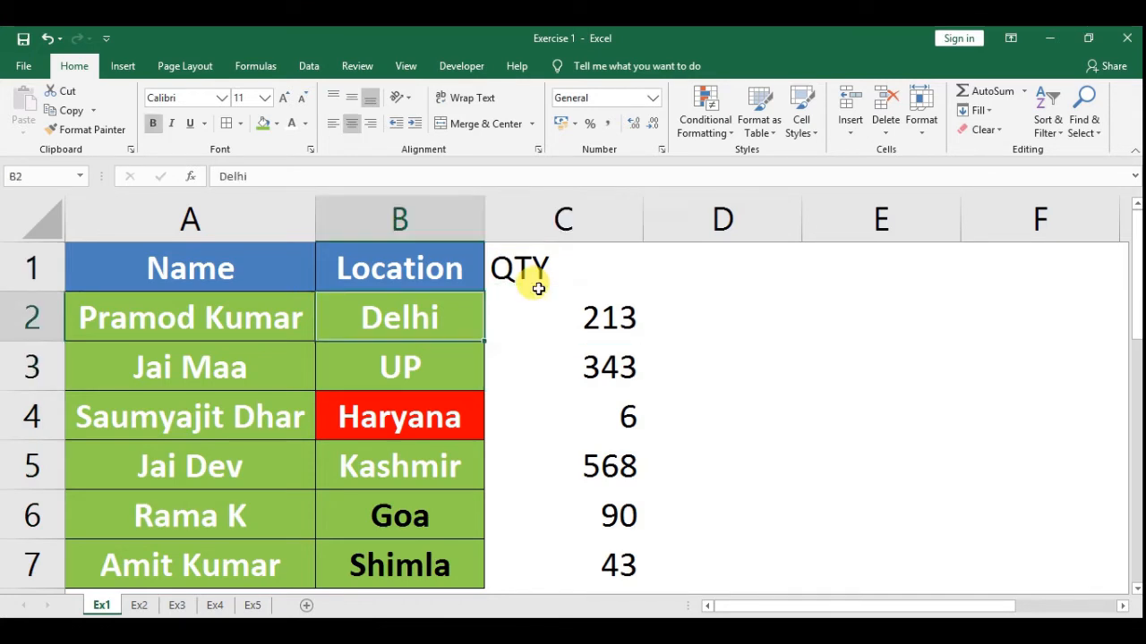
{"action": "key", "text": "Right"}
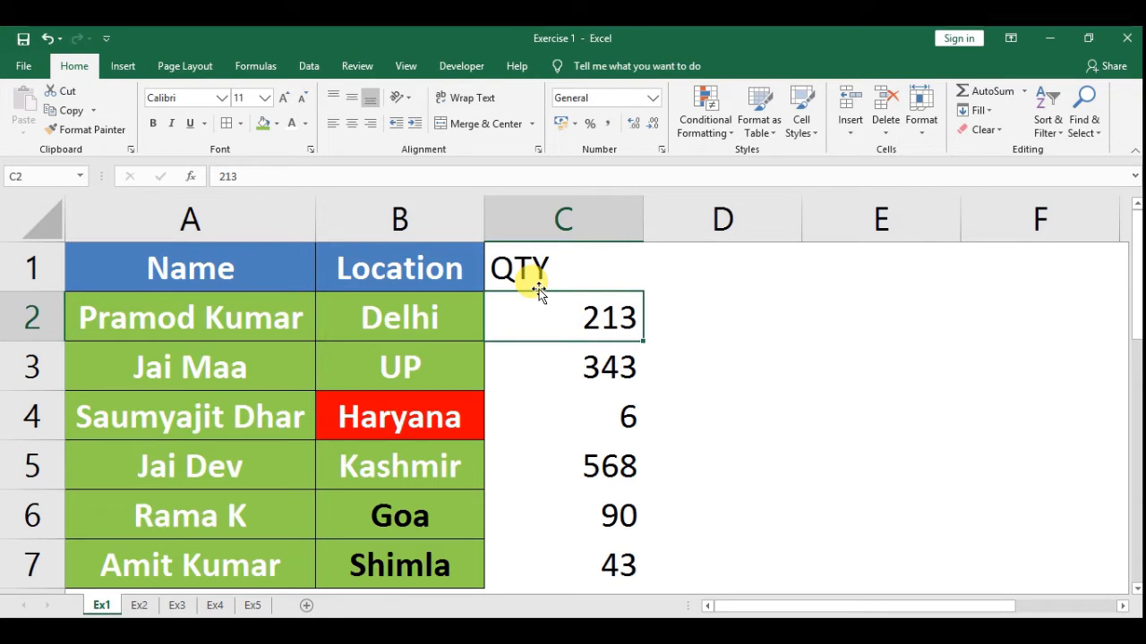
{"action": "left_click", "coordinate": [433, 257]}
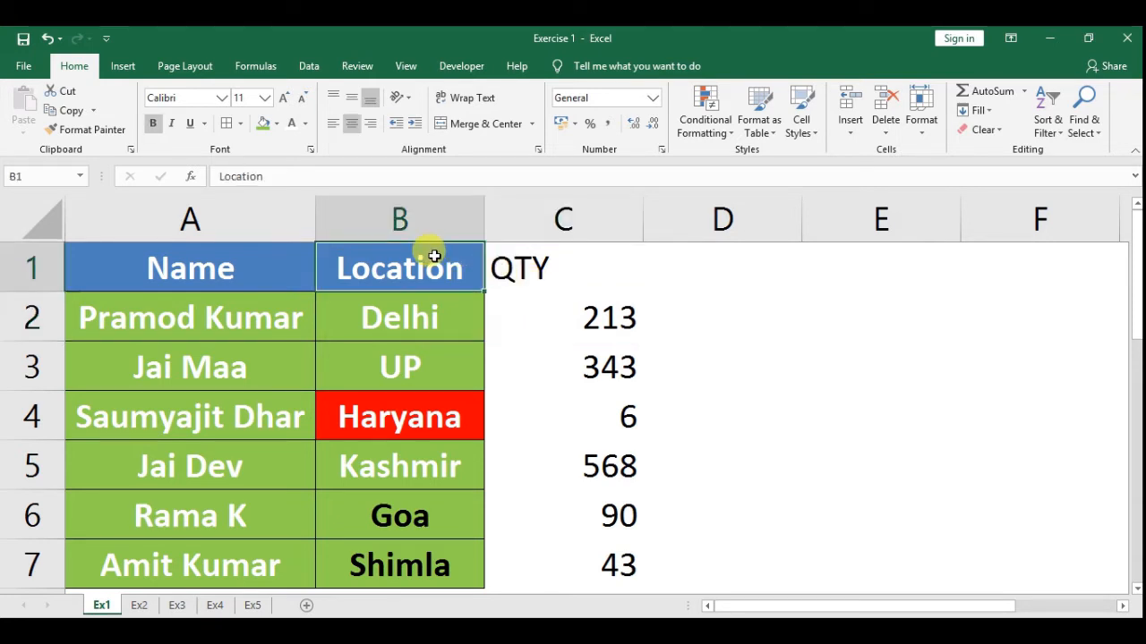
{"action": "key", "text": "shift+Right"}
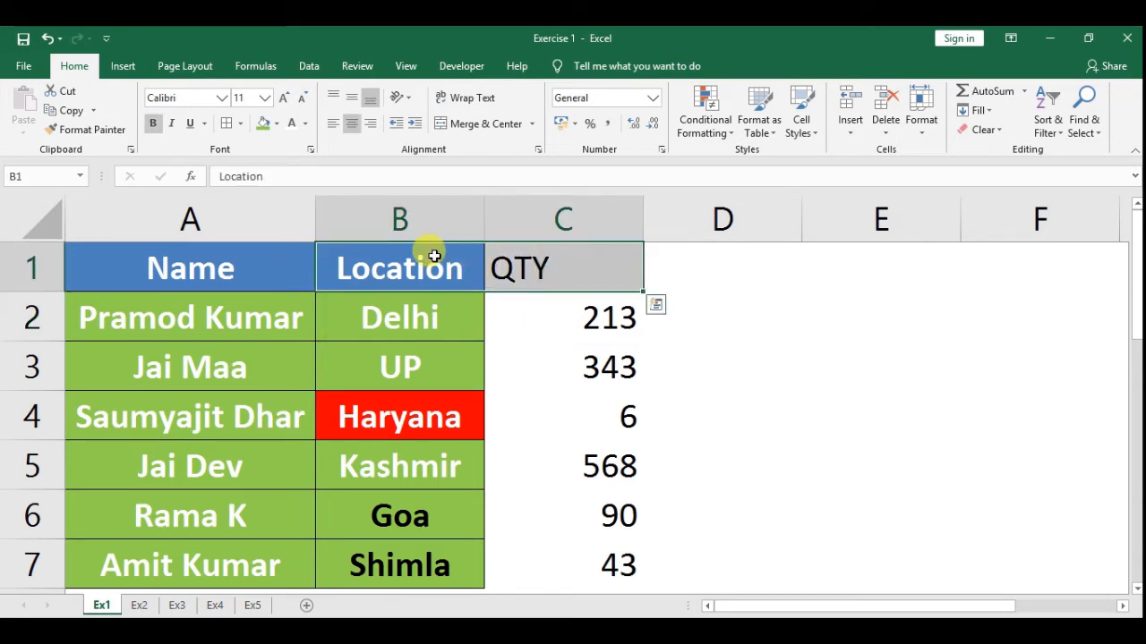
{"action": "key", "text": "Down"}
{"action": "key", "text": "Up"}
{"action": "key", "text": "ctrl+shift+Down"}
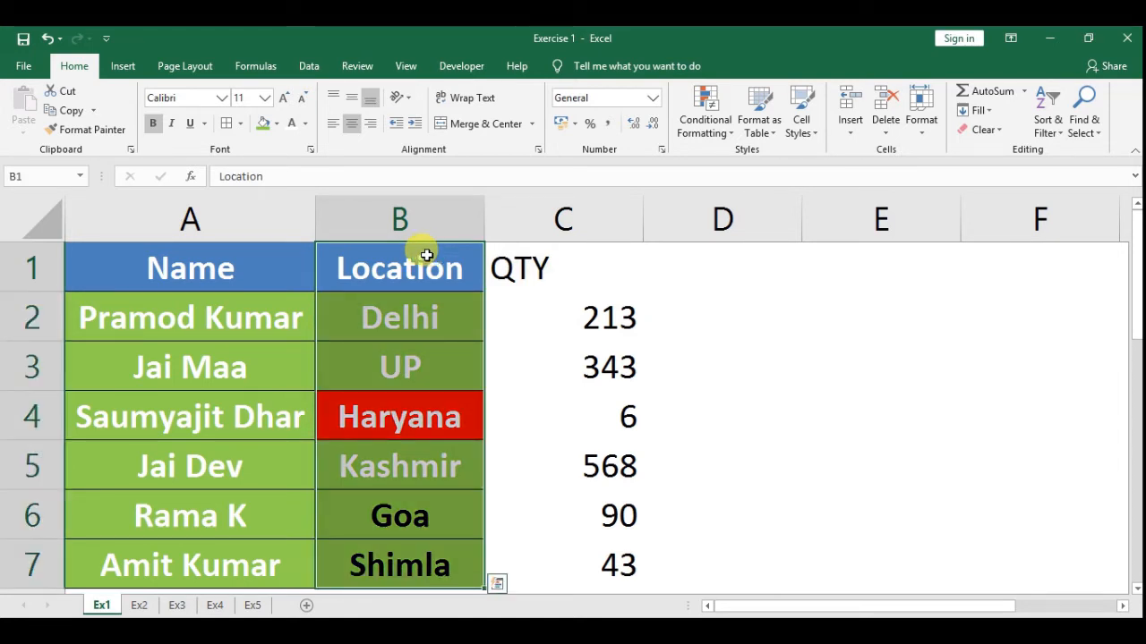
{"action": "left_click", "coordinate": [567, 264]}
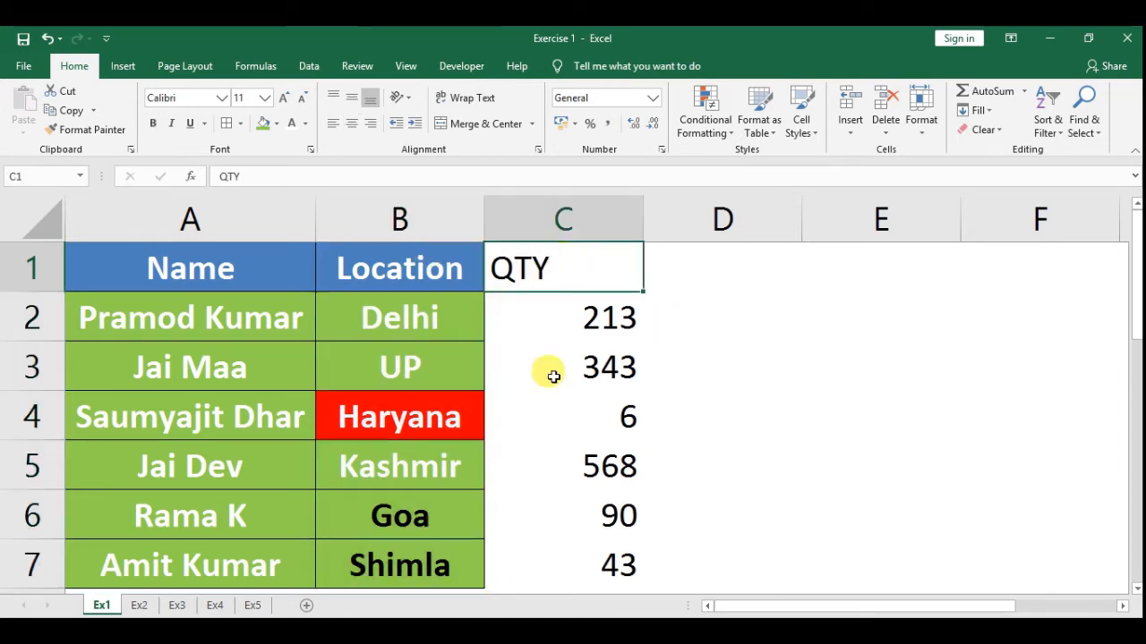
Copy the formatting of the whole Location column B1:B7 onto the QTY column C1:C7 with Format Painter.
{"action": "left_click", "coordinate": [422, 272]}
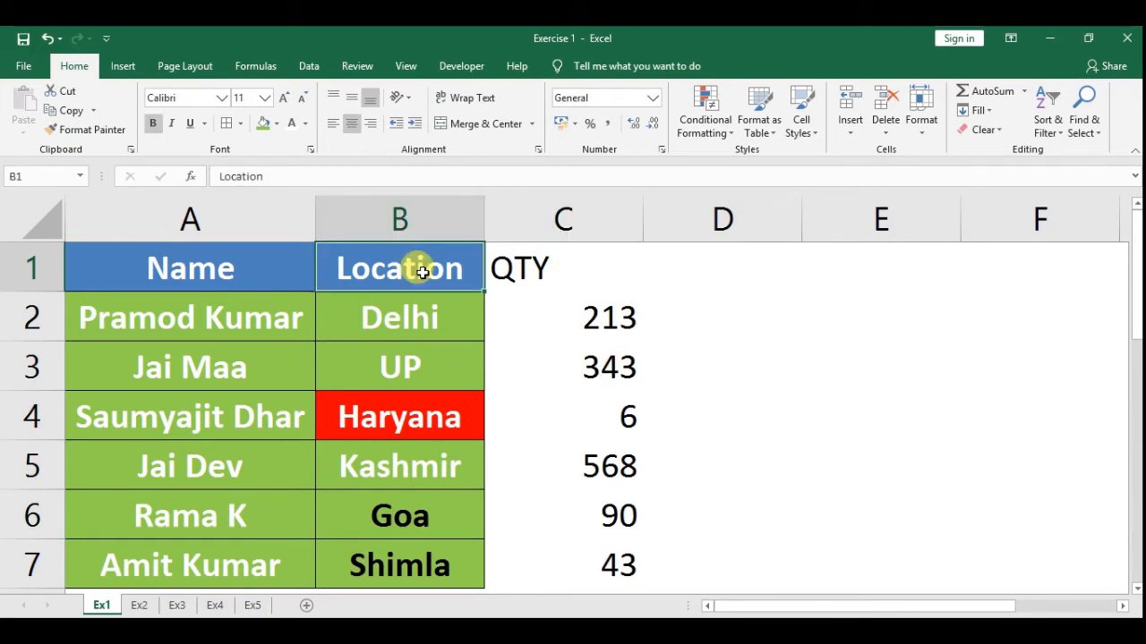
{"action": "key", "text": "ctrl+shift+Down"}
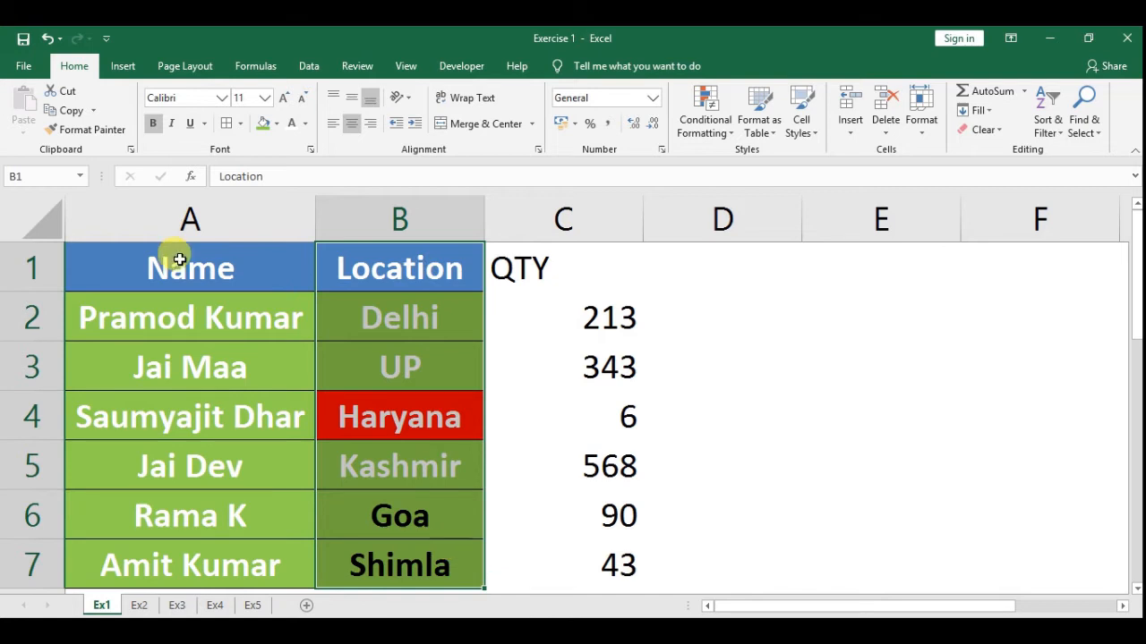
{"action": "left_click", "coordinate": [93, 130]}
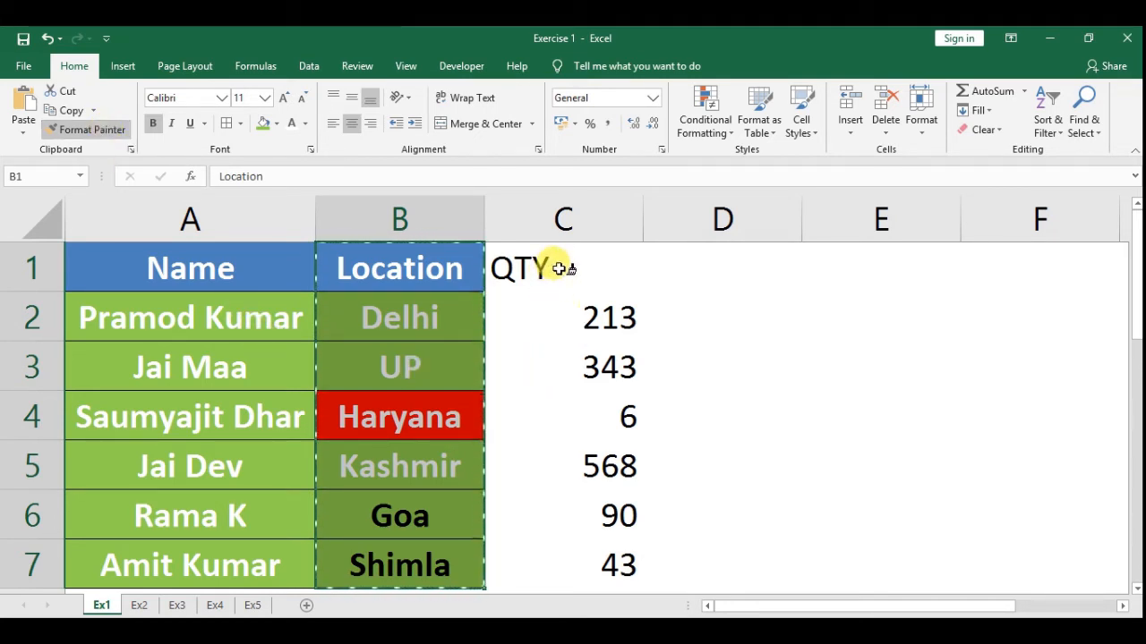
{"action": "mouse_move", "coordinate": [558, 269]}
{"action": "left_mouse_down"}
{"action": "mouse_move", "coordinate": [660, 546]}
{"action": "mouse_move", "coordinate": [596, 469]}
{"action": "mouse_move", "coordinate": [588, 404]}
{"action": "left_mouse_up"}
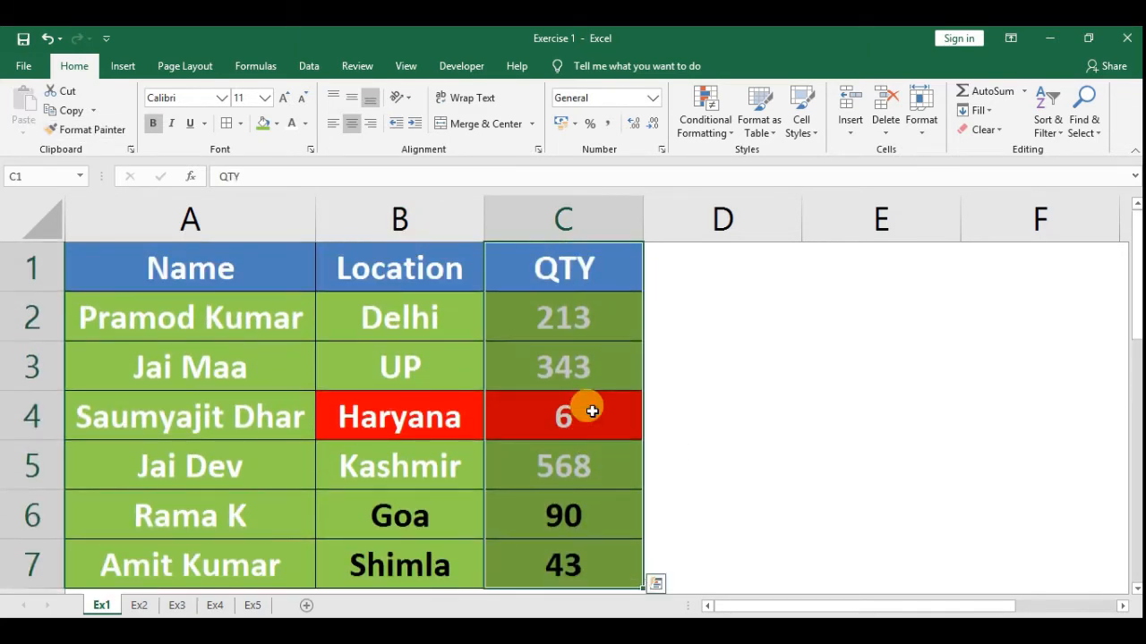
Enter the header Prices in cell D1, beside the QTY column.
{"action": "left_click", "coordinate": [684, 406]}
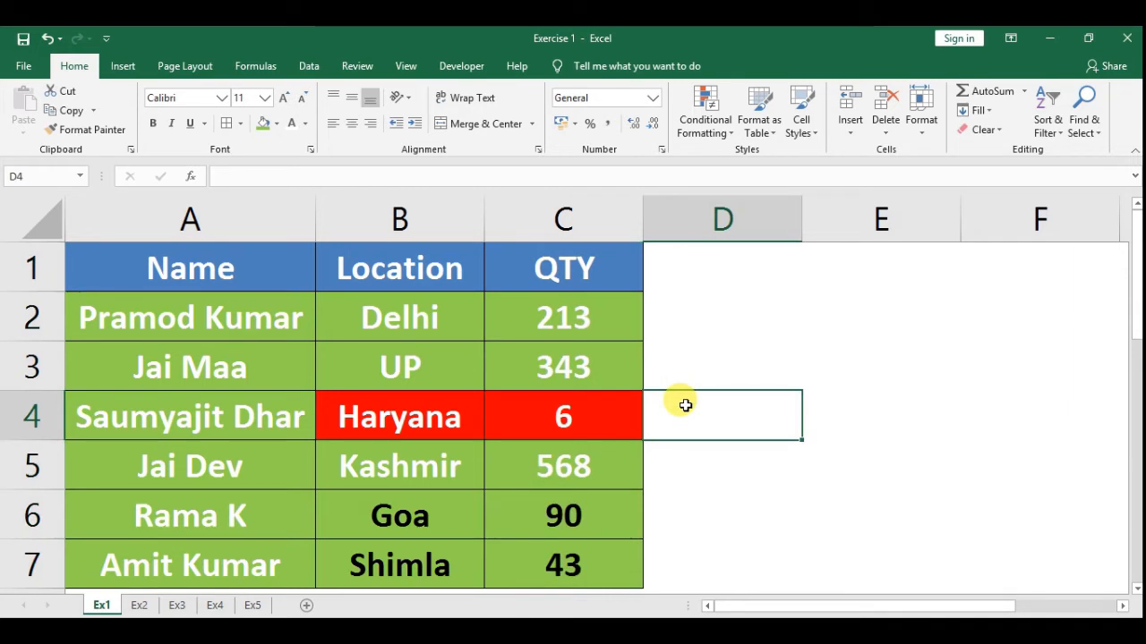
{"action": "left_click", "coordinate": [676, 263]}
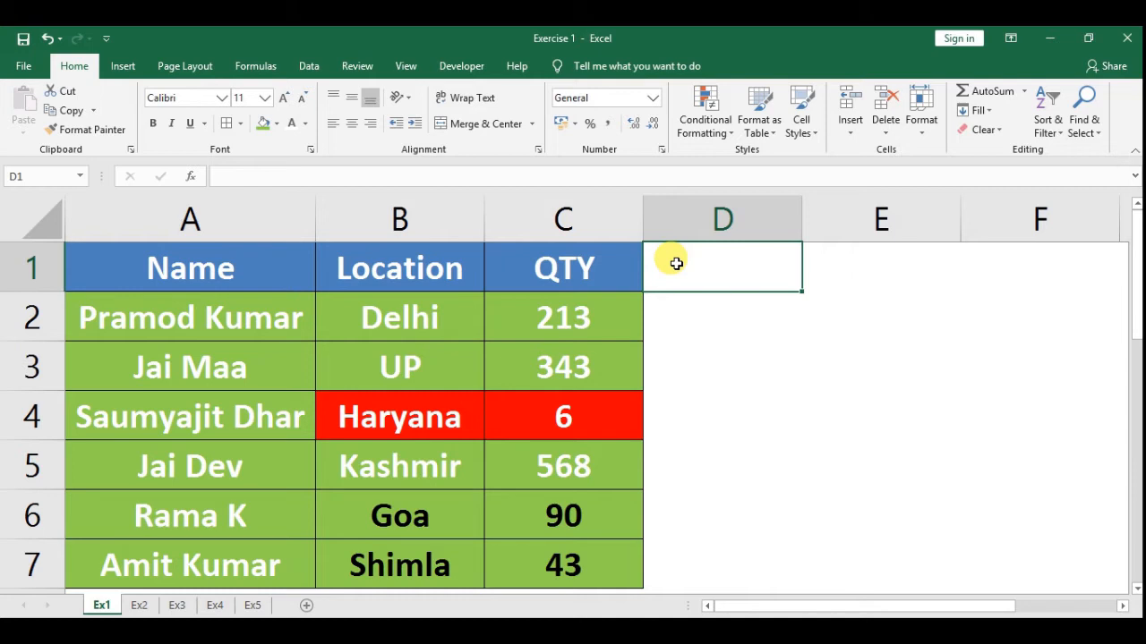
{"action": "type", "text": "p"}
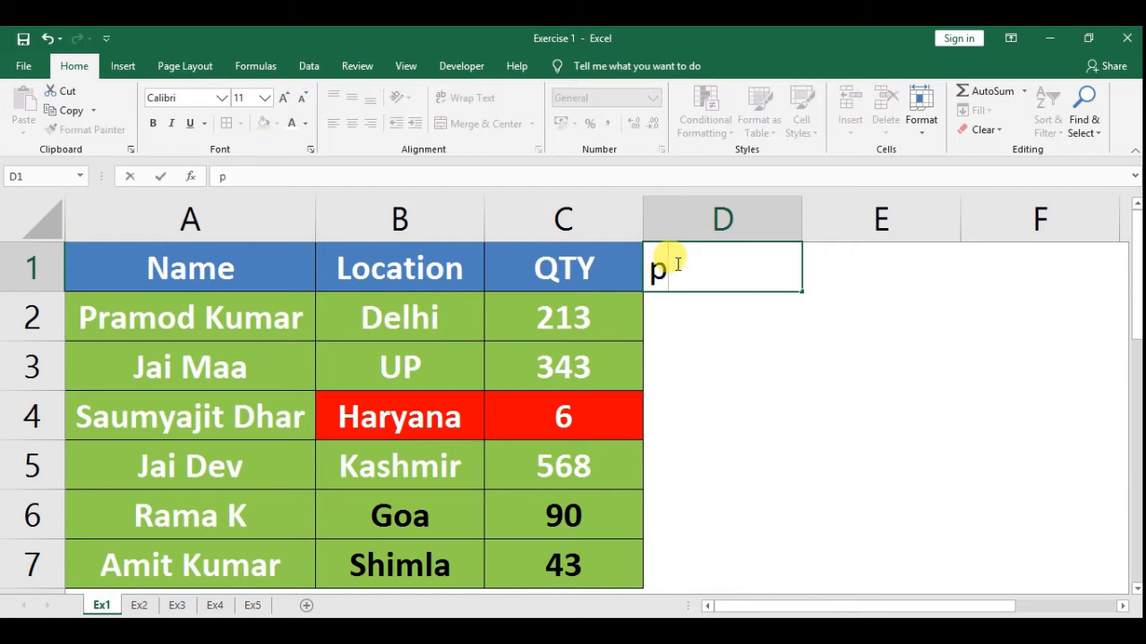
{"action": "key", "text": "BackSpace"}
{"action": "type", "text": "Prices"}
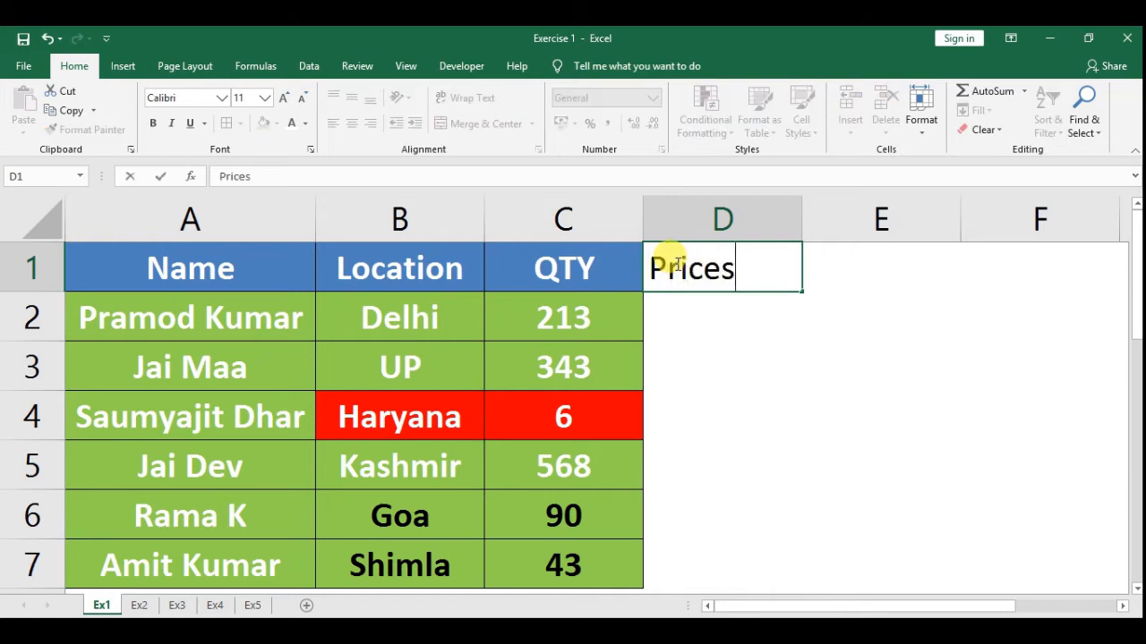
{"action": "key", "text": "Return"}
Fill the Prices cells D2:D7 with the values 354, 456, 6780, 23423, 69 and 2342.
{"action": "type", "text": "354"}
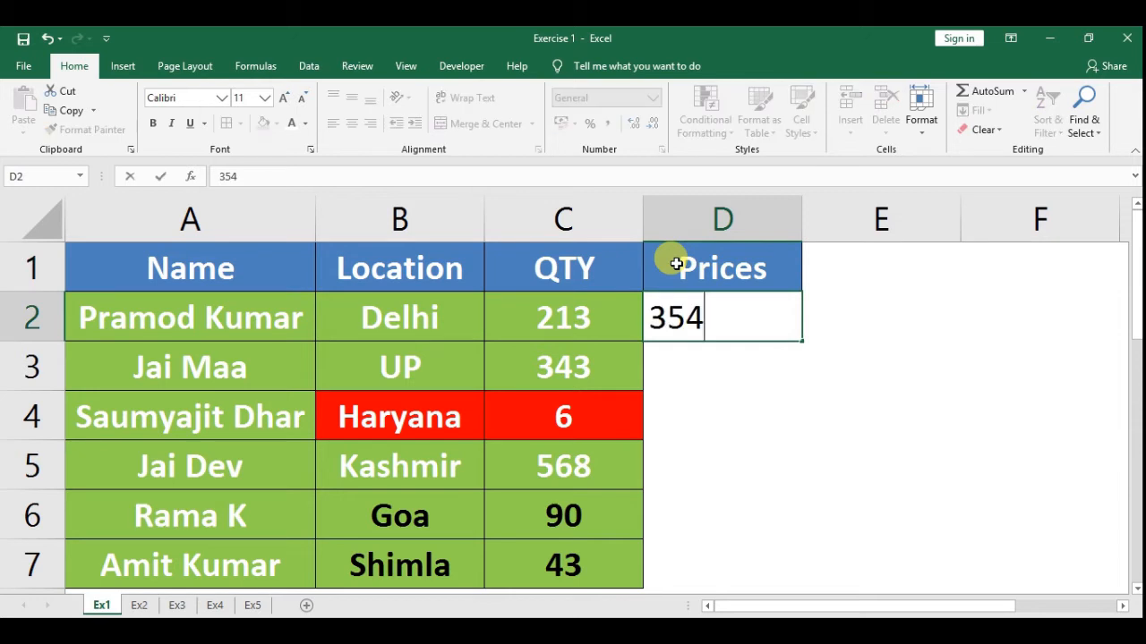
{"action": "key", "text": "Return"}
{"action": "type", "text": "456"}
{"action": "key", "text": "Return"}
{"action": "type", "text": "6780"}
{"action": "key", "text": "Return"}
{"action": "type", "text": "23423"}
{"action": "key", "text": "Return"}
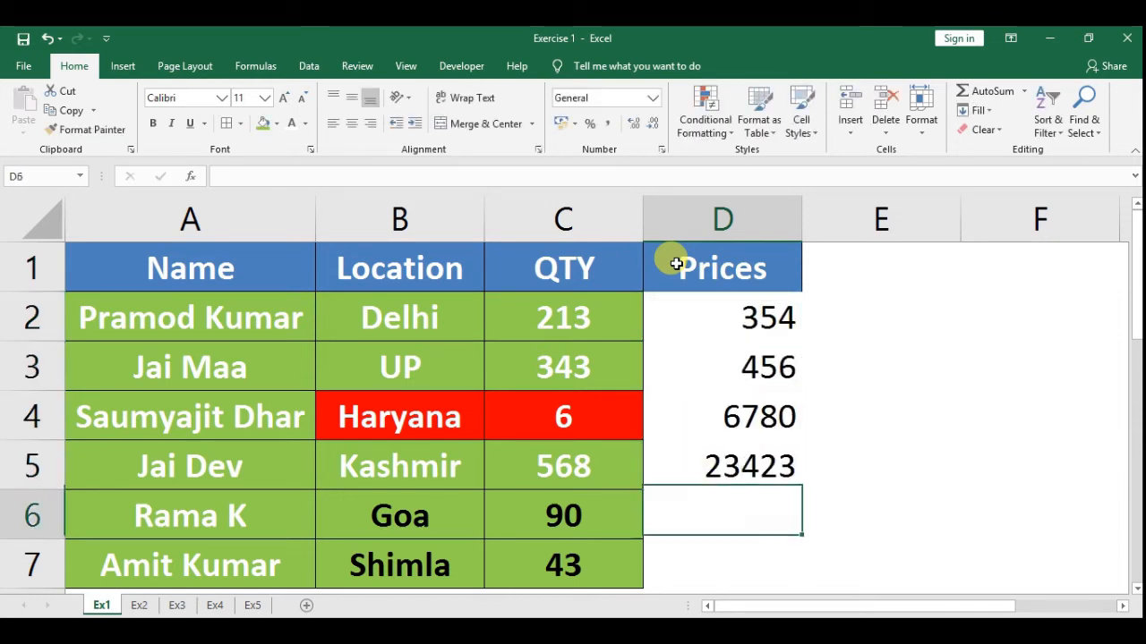
{"action": "type", "text": "69"}
{"action": "key", "text": "Return"}
{"action": "type", "text": "2342"}
{"action": "key", "text": "Return"}
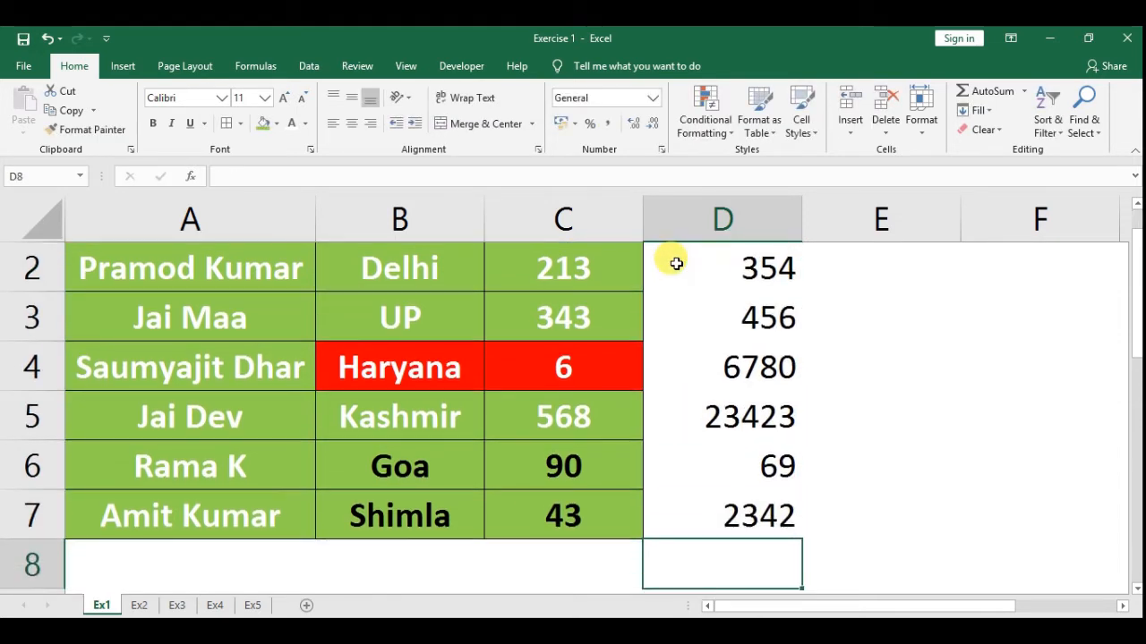
{"action": "key", "text": "ctrl+Up"}
{"action": "key", "text": "ctrl+Up"}
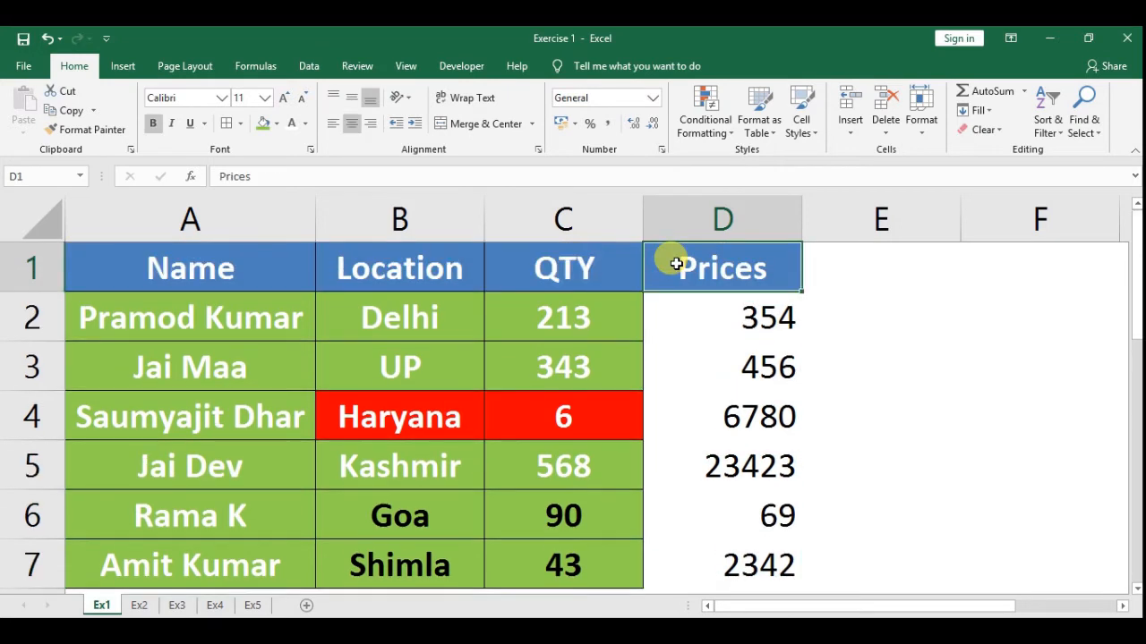
Go through the Prices column D1:D7 cell by cell to examine its formatting.
{"action": "key", "text": "Right"}
{"action": "key", "text": "Right"}
{"action": "key", "text": "Left"}
{"action": "key", "text": "Left"}
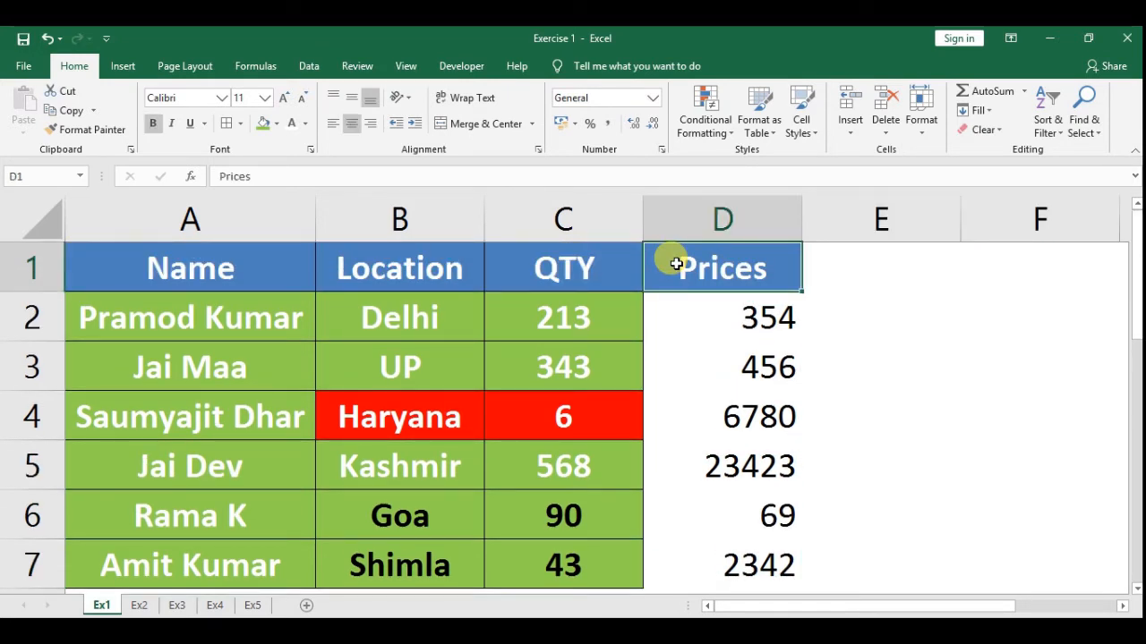
{"action": "key", "text": "Right"}
{"action": "key", "text": "Left"}
{"action": "key", "text": "Down"}
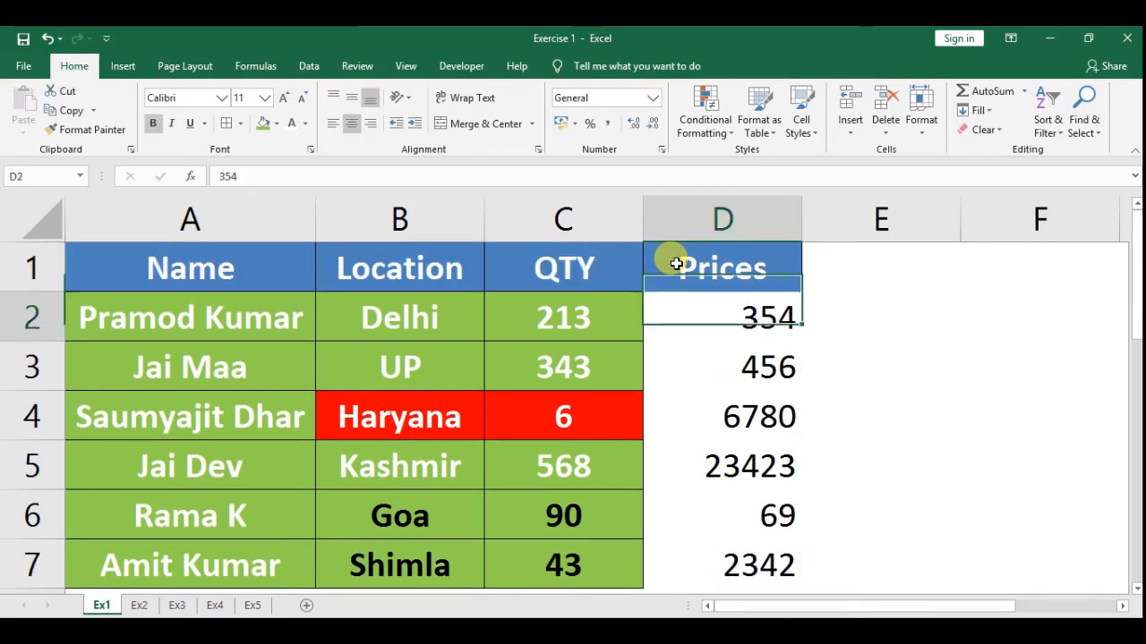
{"action": "key", "text": "Down"}
{"action": "key", "text": "Down"}
{"action": "key", "text": "Down"}
{"action": "key", "text": "Down"}
{"action": "key", "text": "Down"}
{"action": "key", "text": "Down"}
{"action": "key", "text": "Up"}
{"action": "key", "text": "Up"}
{"action": "key", "text": "Up"}
{"action": "key", "text": "Up"}
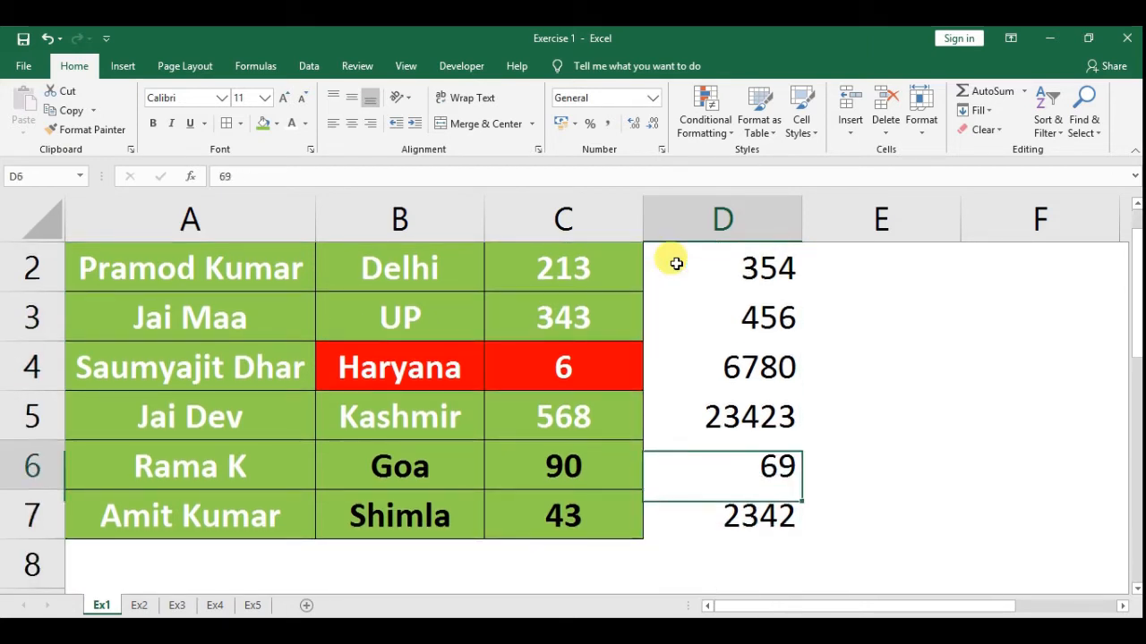
{"action": "key", "text": "Up"}
{"action": "key", "text": "Up"}
{"action": "key", "text": "Up"}
{"action": "key", "text": "Down"}
{"action": "key", "text": "Down"}
{"action": "key", "text": "Down"}
{"action": "key", "text": "Down"}
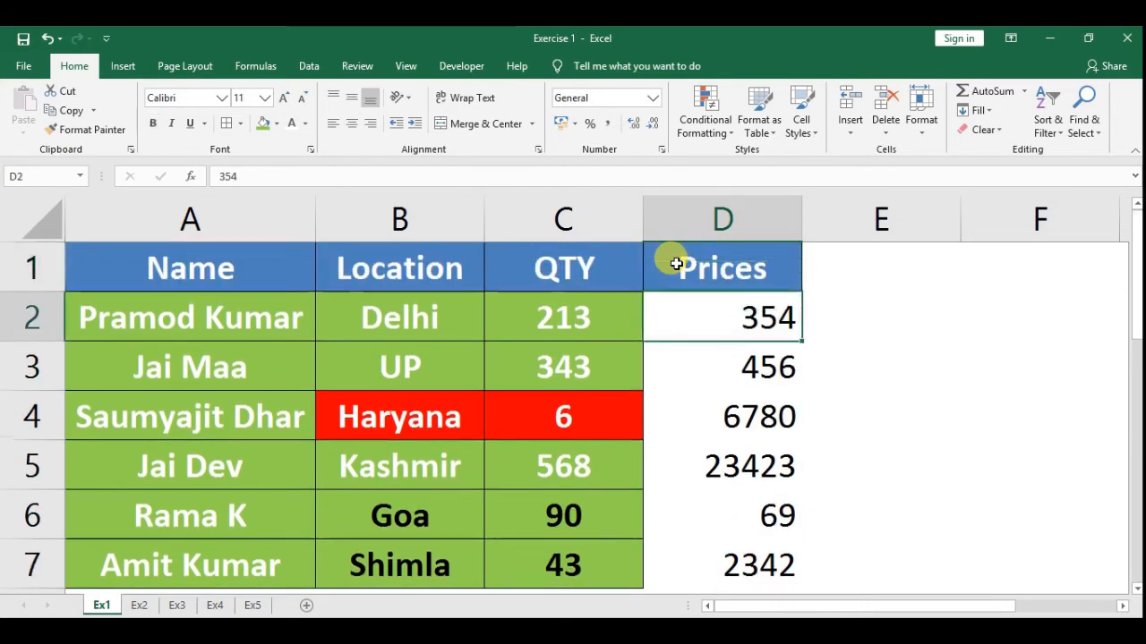
{"action": "key", "text": "Down"}
{"action": "key", "text": "Down"}
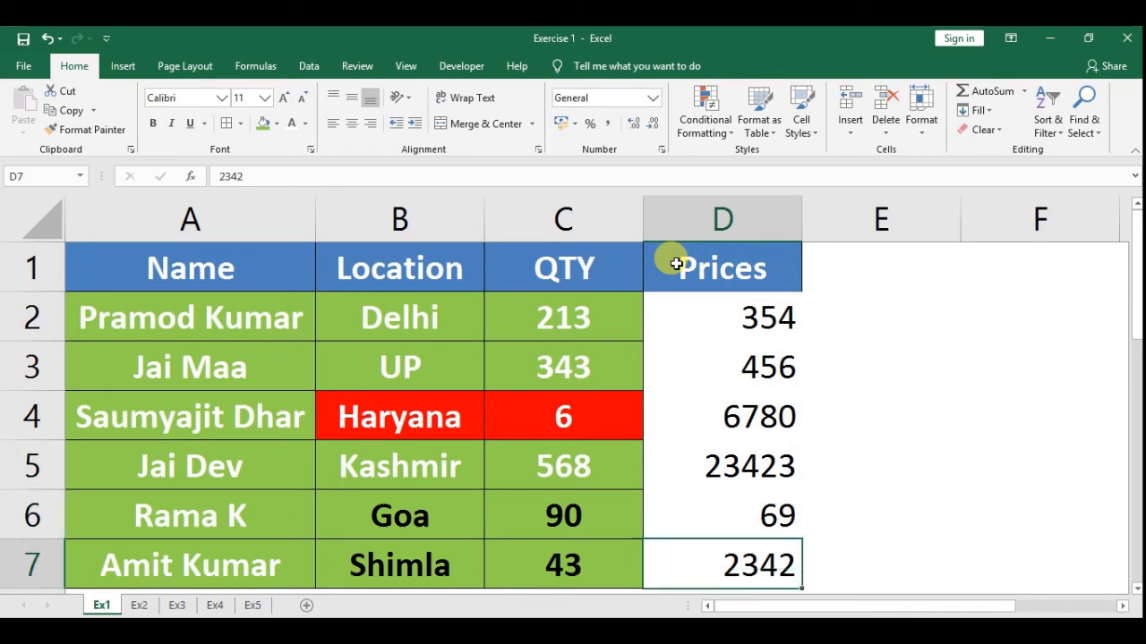
{"action": "key", "text": "Down"}
Select the whole QTY column C as the source for the formatting.
{"action": "key", "text": "Up"}
{"action": "key", "text": "Up"}
{"action": "key", "text": "Up"}
{"action": "key", "text": "Up"}
{"action": "key", "text": "Up"}
{"action": "key", "text": "Up"}
{"action": "key", "text": "Up"}
{"action": "key", "text": "Left"}
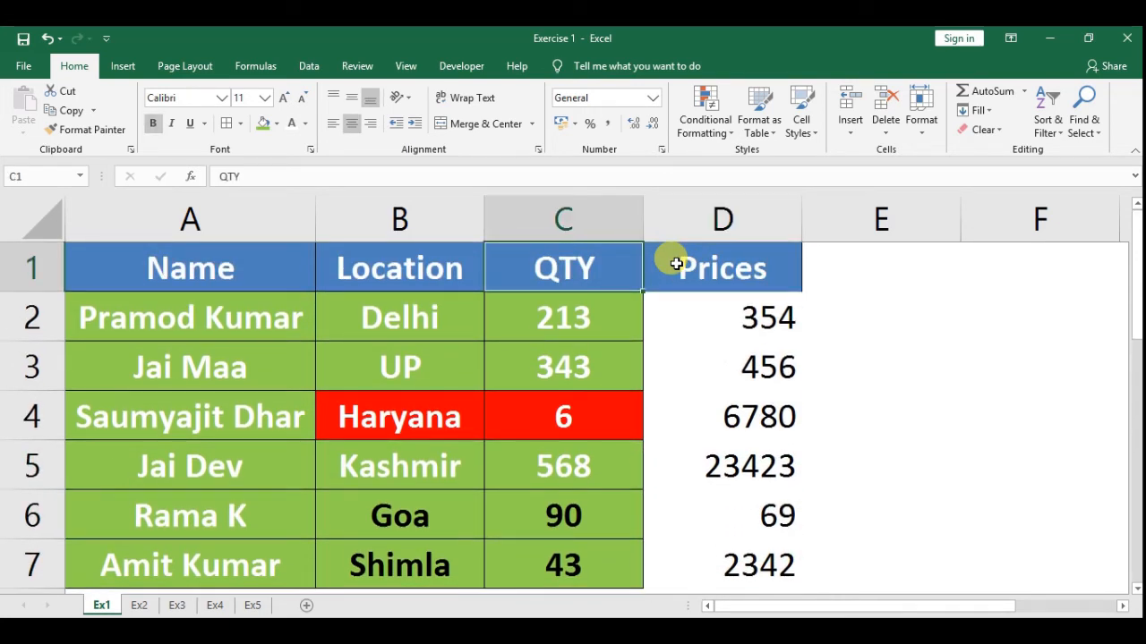
{"action": "key", "text": "ctrl+shift+Down"}
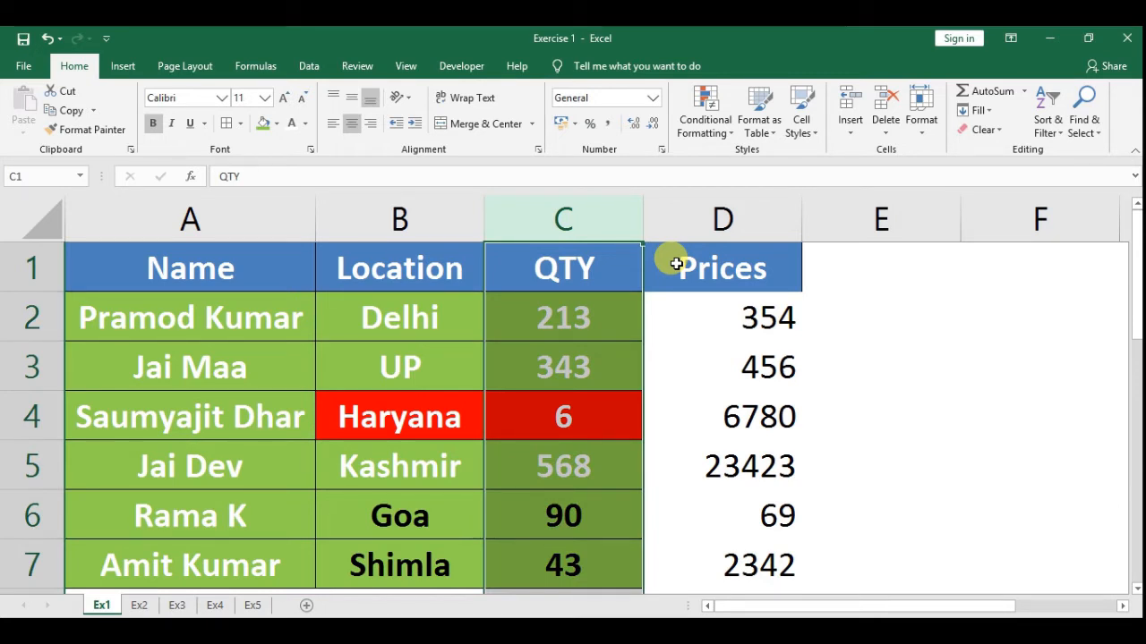
{"action": "left_click", "coordinate": [99, 130]}
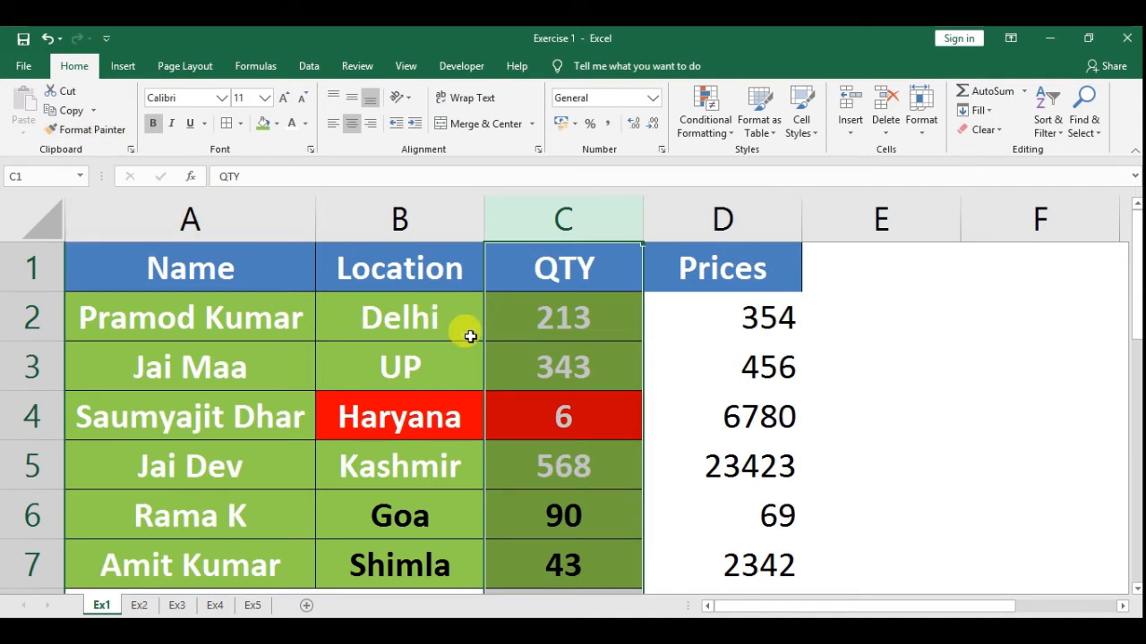
{"action": "key", "text": "alt"}
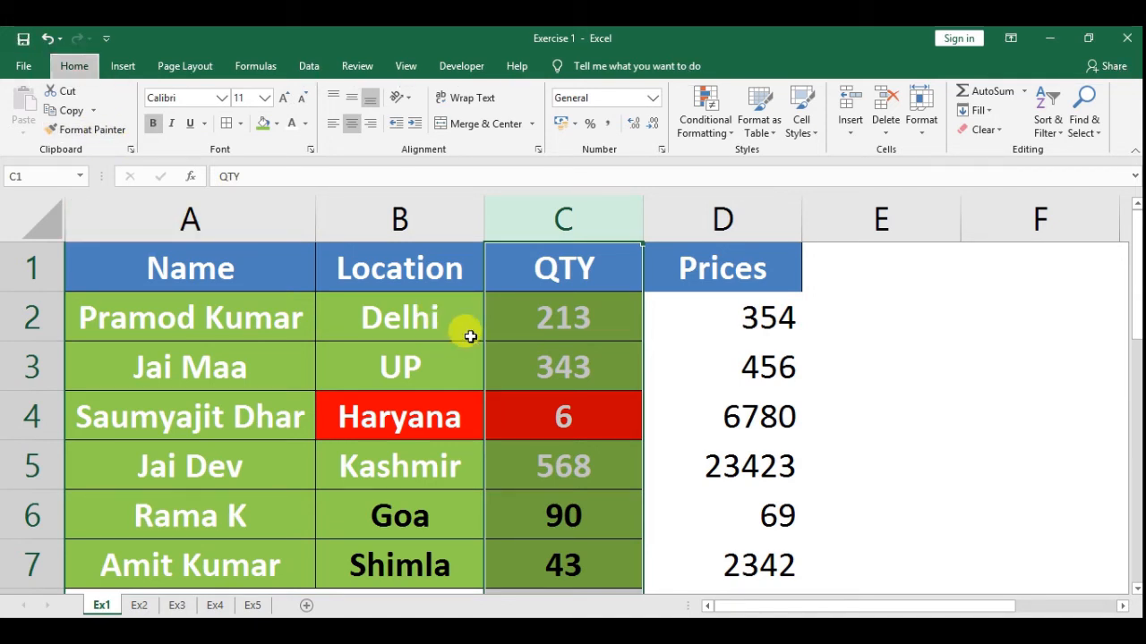
{"action": "key", "text": "f"}
{"action": "key", "text": "p"}
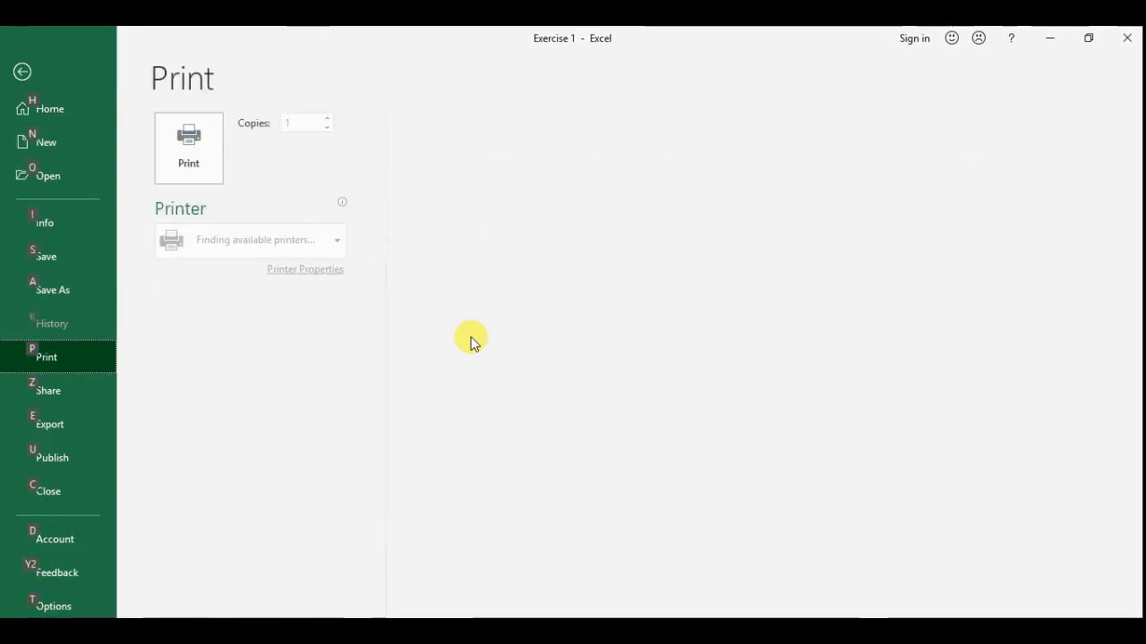
{"action": "key", "text": "Escape"}
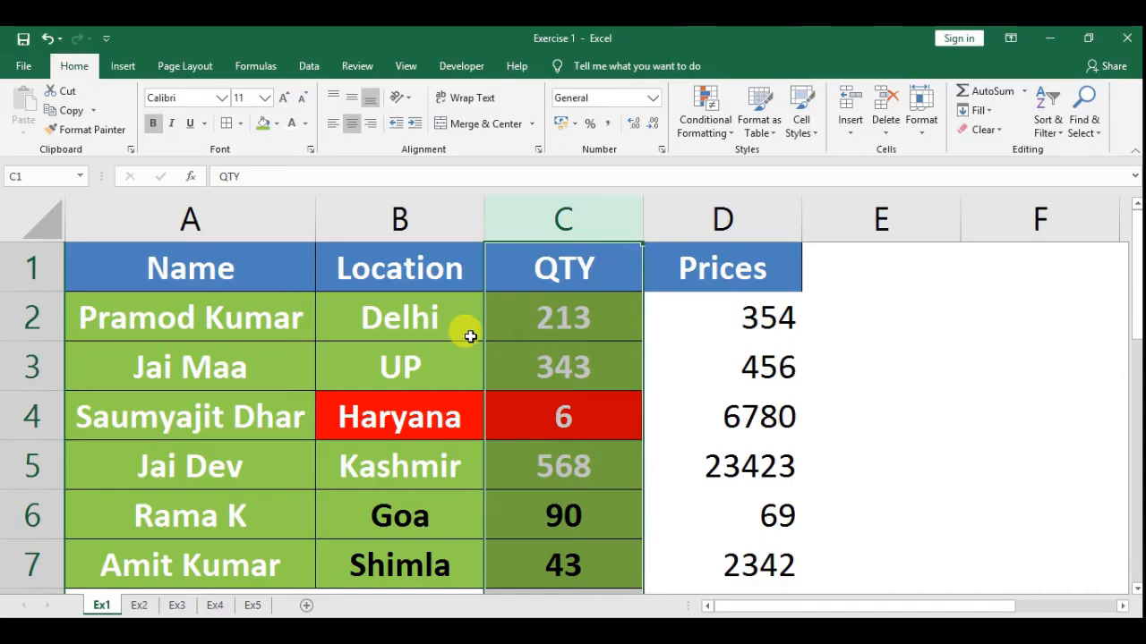
{"action": "key", "text": "alt+h"}
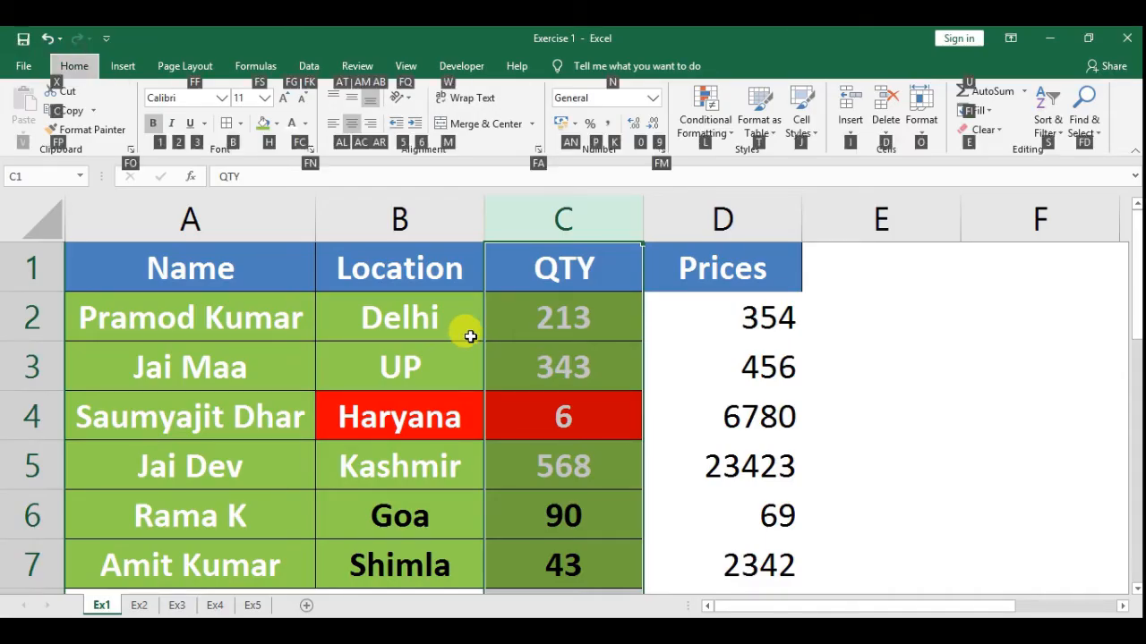
{"action": "key", "text": "f"}
{"action": "key", "text": "p"}
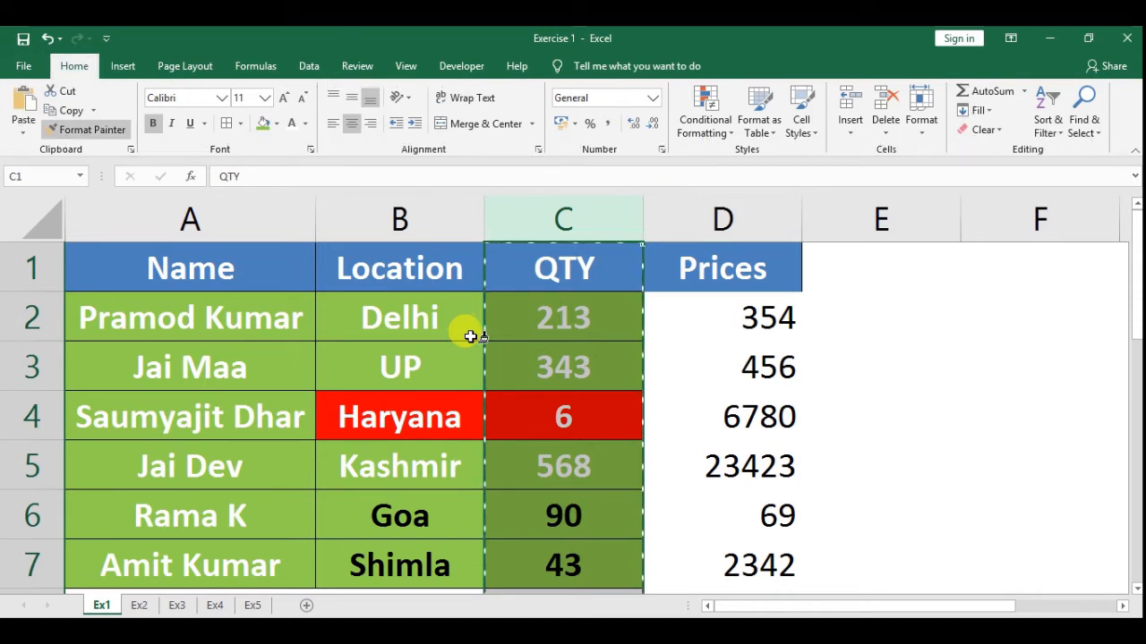
{"action": "key", "text": "Escape"}
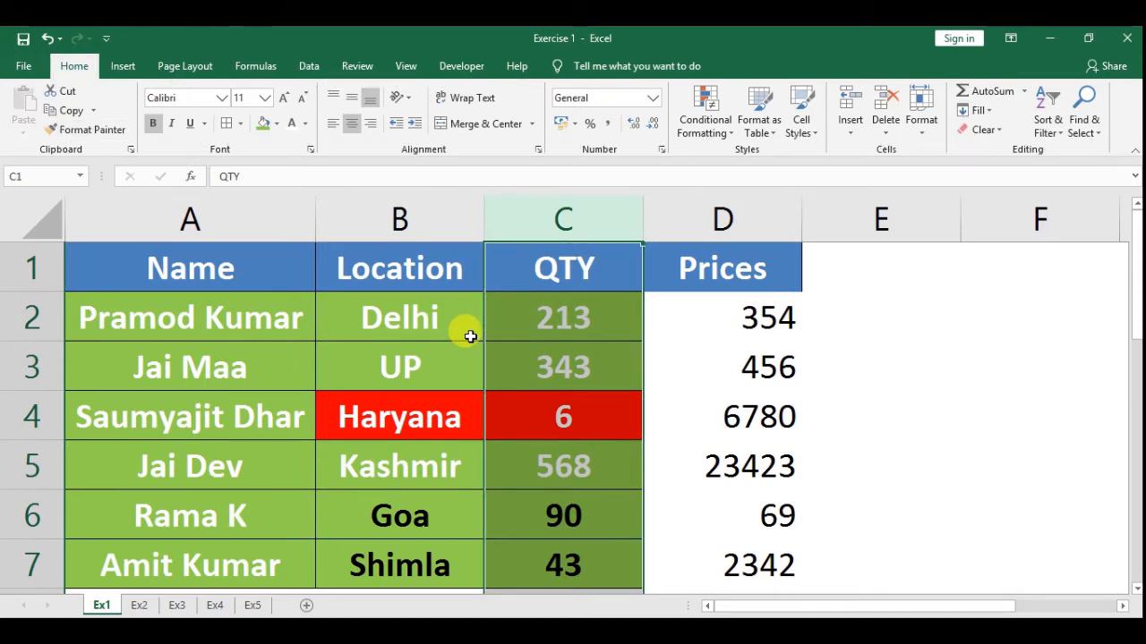
{"action": "key", "text": "alt+h"}
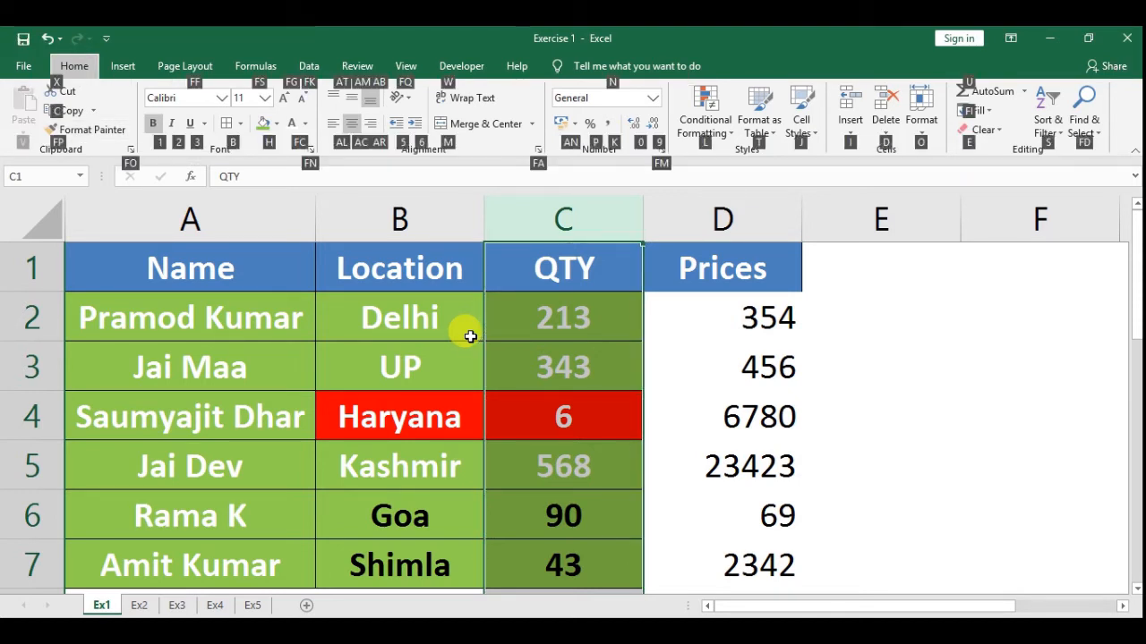
{"action": "key", "text": "f"}
{"action": "key", "text": "p"}
{"action": "key", "text": "Escape"}
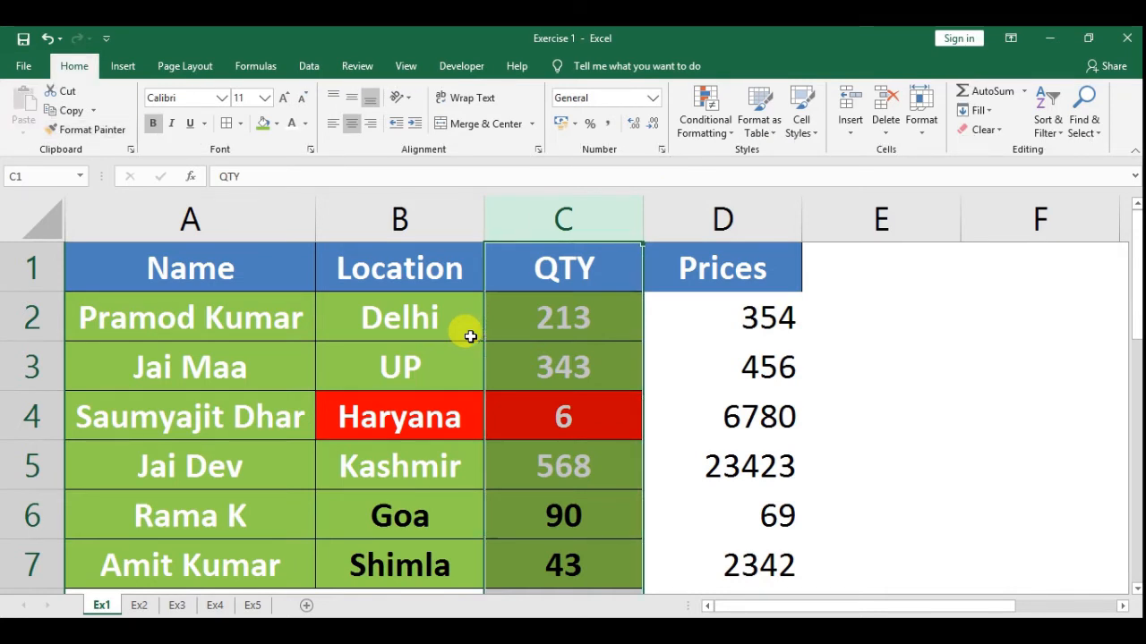
{"action": "key", "text": "alt"}
{"action": "key", "text": "h"}
{"action": "key", "text": "f"}
{"action": "key", "text": "p"}
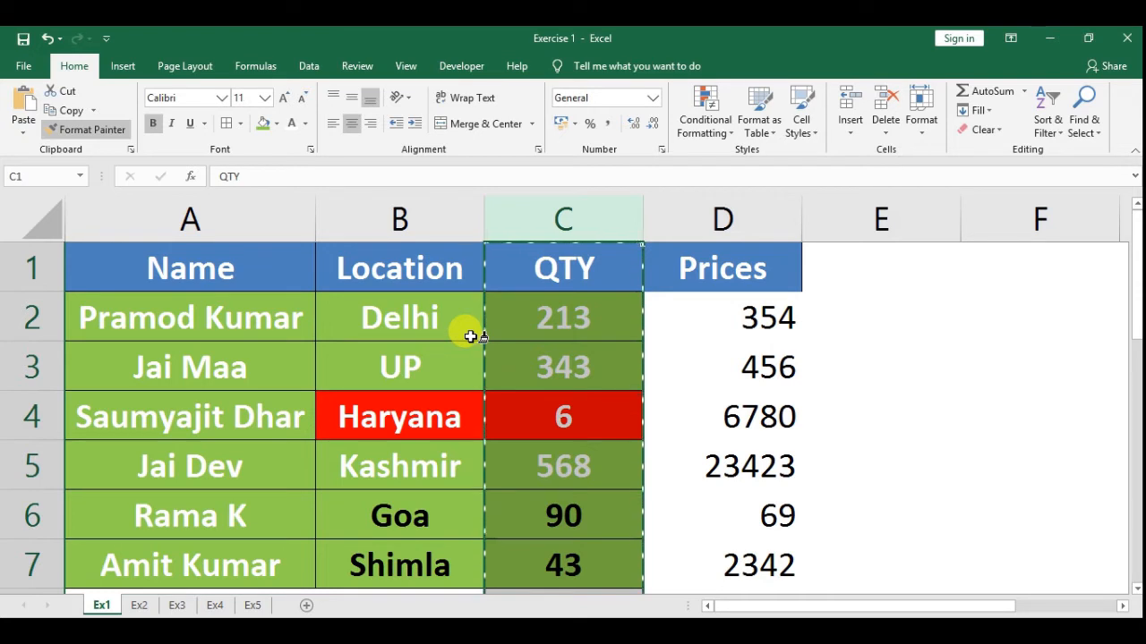
{"action": "key", "text": "Escape"}
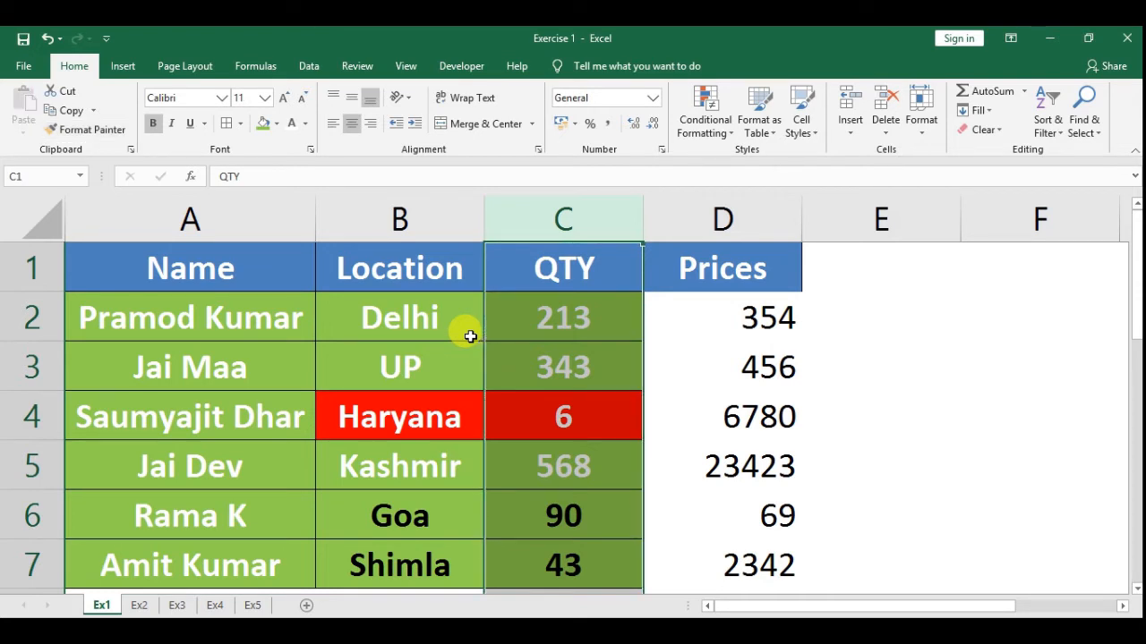
{"action": "key", "text": "alt"}
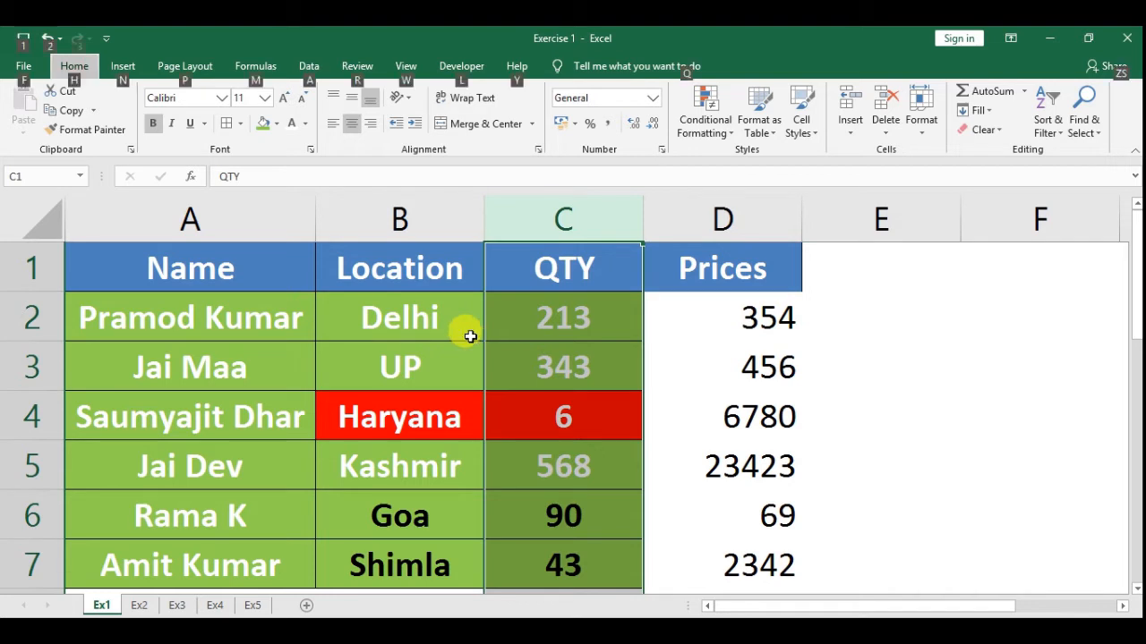
{"action": "key", "text": "h"}
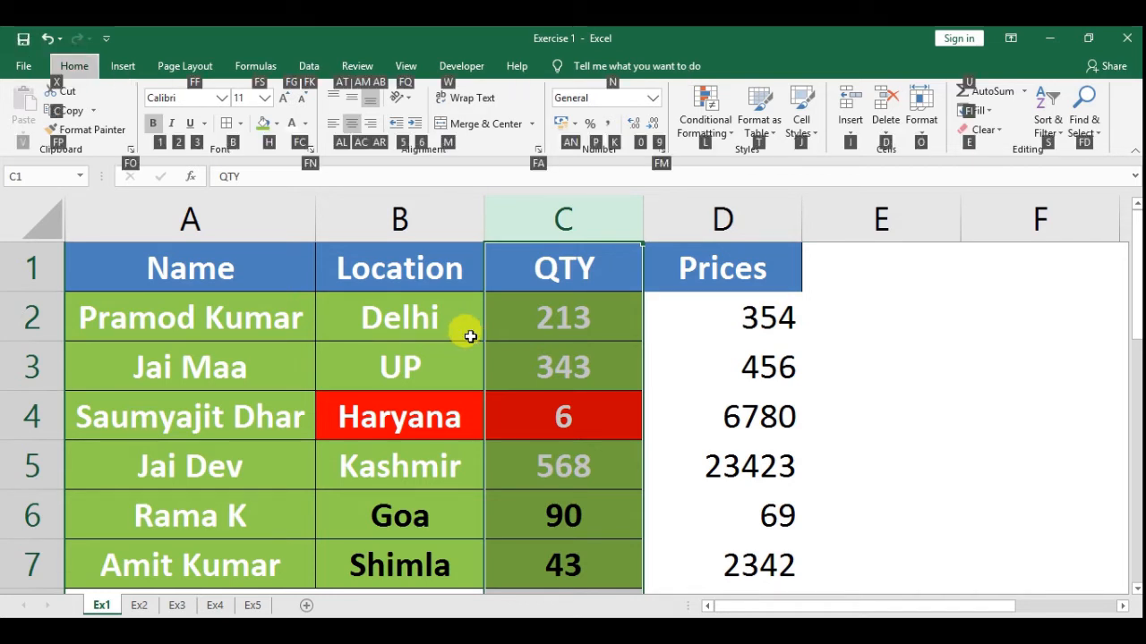
{"action": "key", "text": "a"}
{"action": "key", "text": "b"}
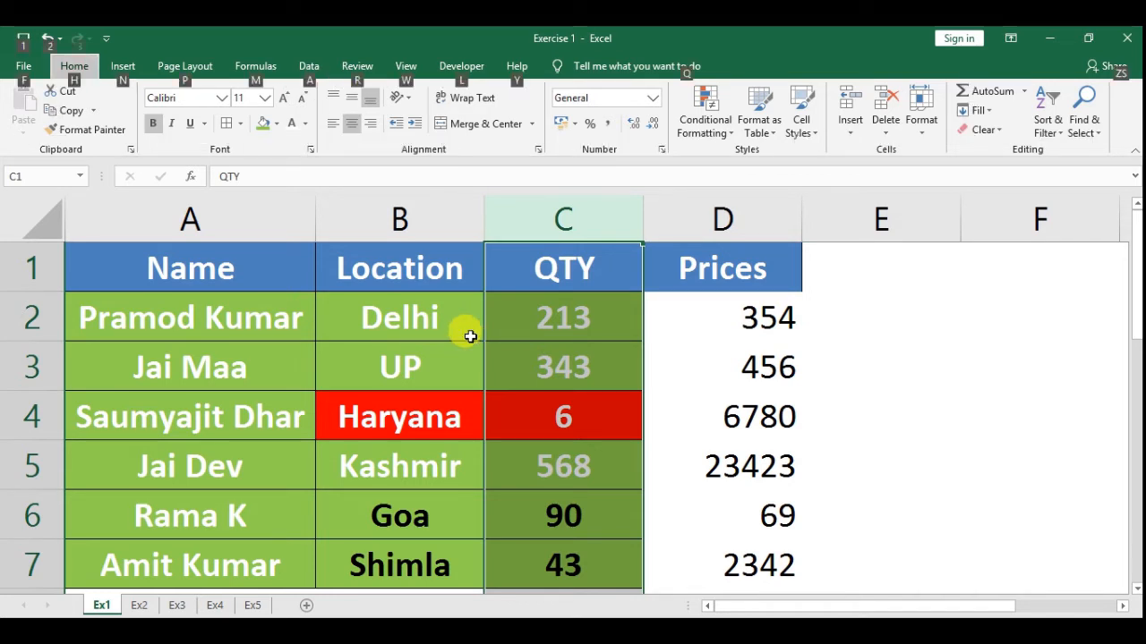
Copy the formatting of the whole QTY column C onto the Prices column D with Format Painter.
{"action": "key", "text": "alt"}
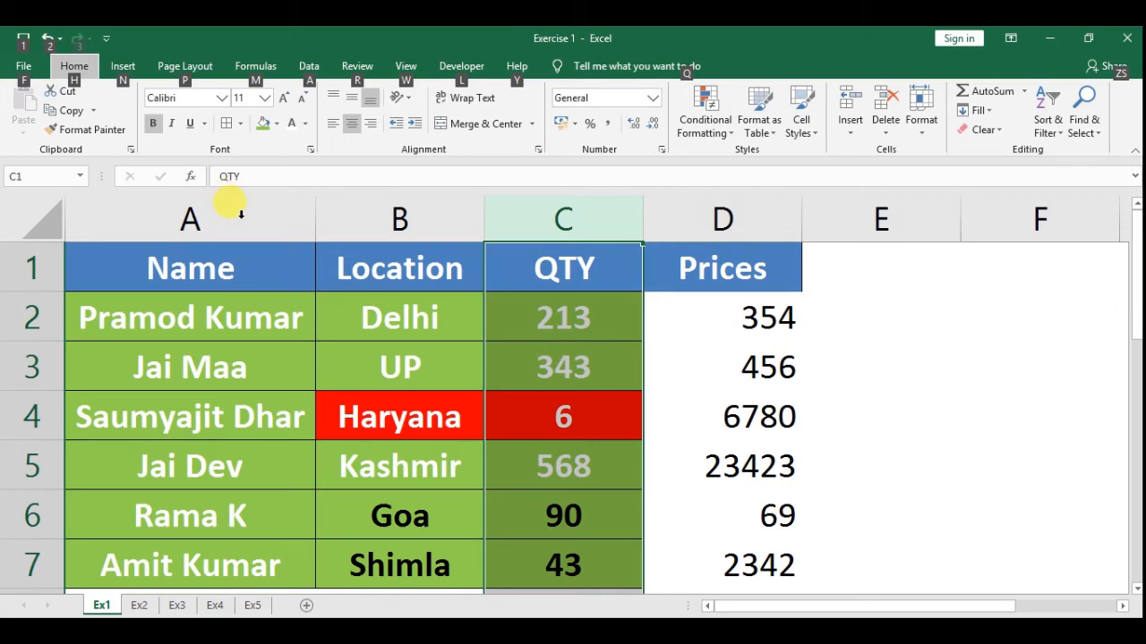
{"action": "key", "text": "h"}
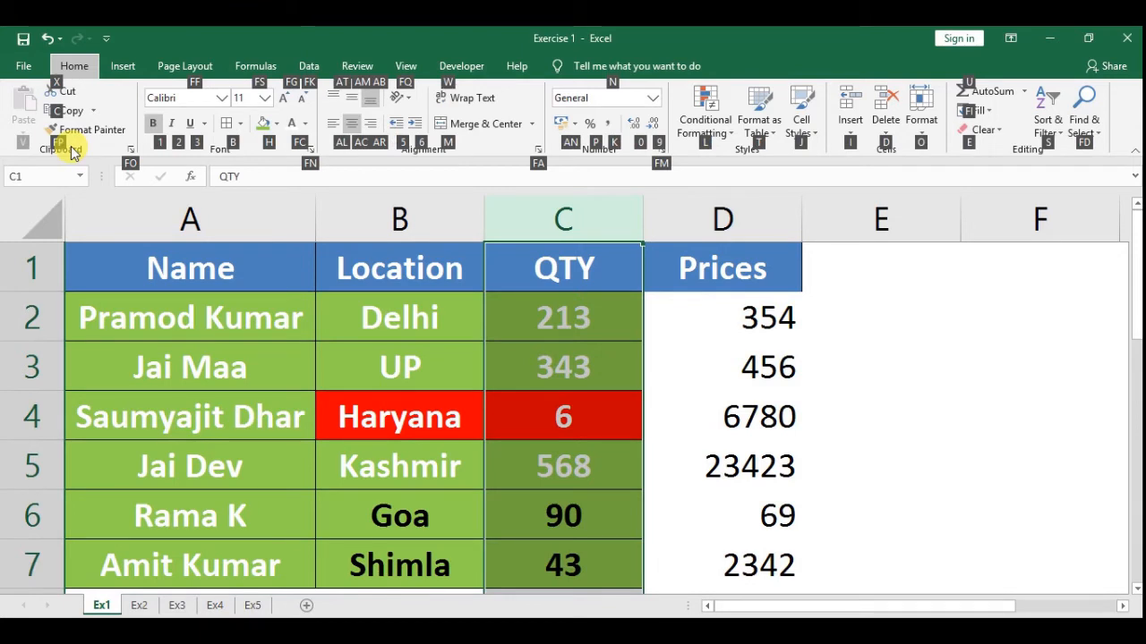
{"action": "key", "text": "f"}
{"action": "key", "text": "p"}
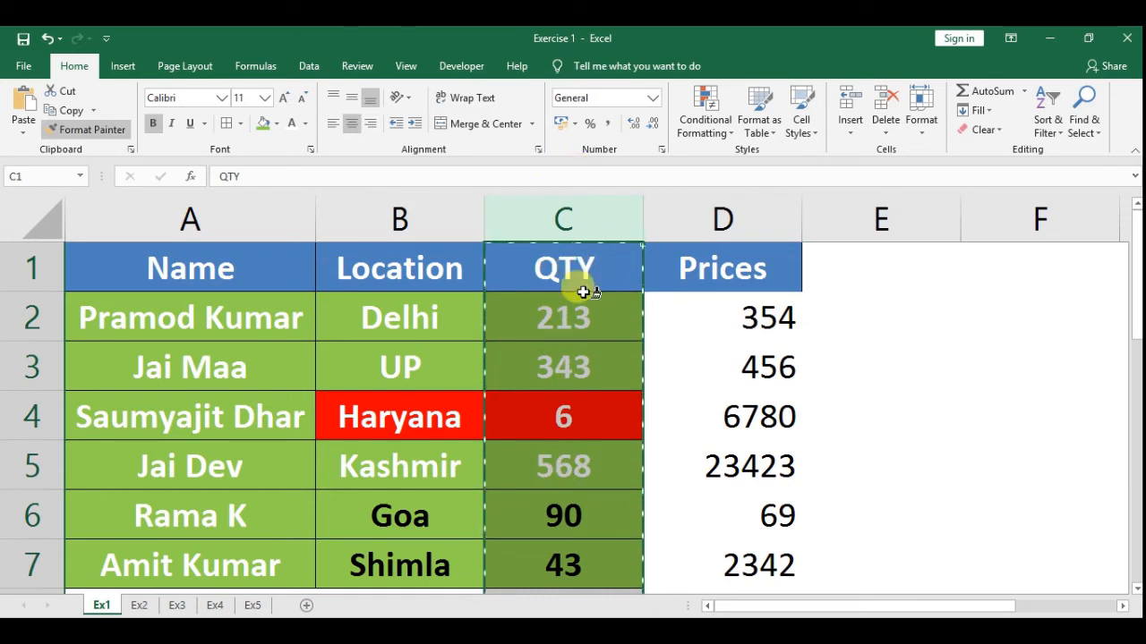
{"action": "left_click", "coordinate": [680, 325]}
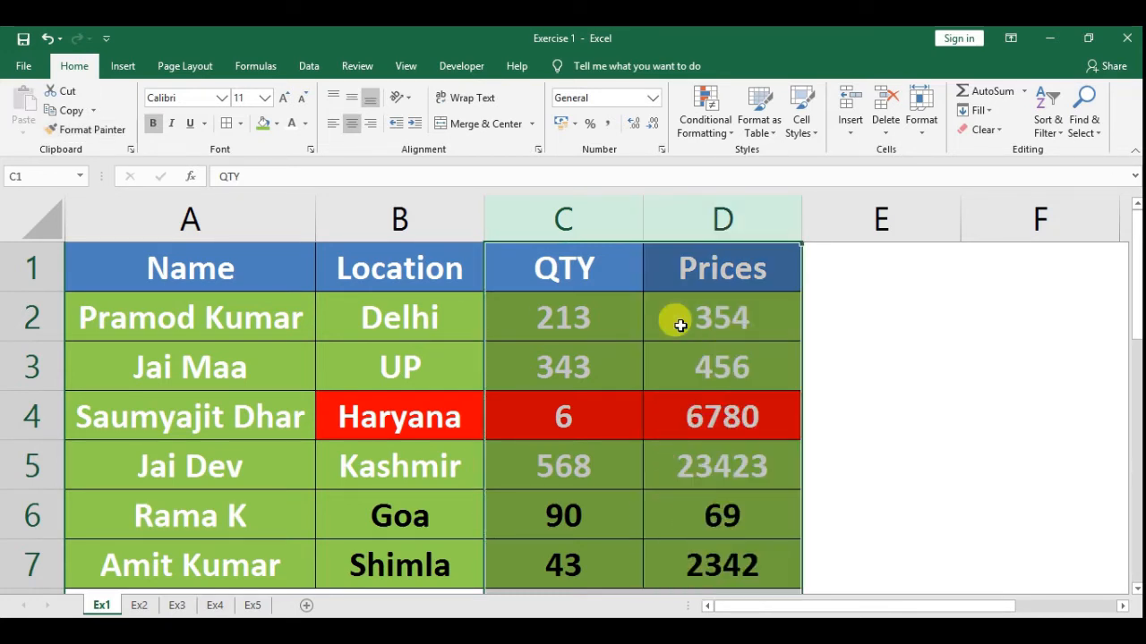
Review the formatting applied to the cells of the Prices column.
{"action": "key", "text": "Down"}
{"action": "key", "text": "Down"}
{"action": "key", "text": "Down"}
{"action": "key", "text": "Down"}
{"action": "key", "text": "Down"}
{"action": "key", "text": "Down"}
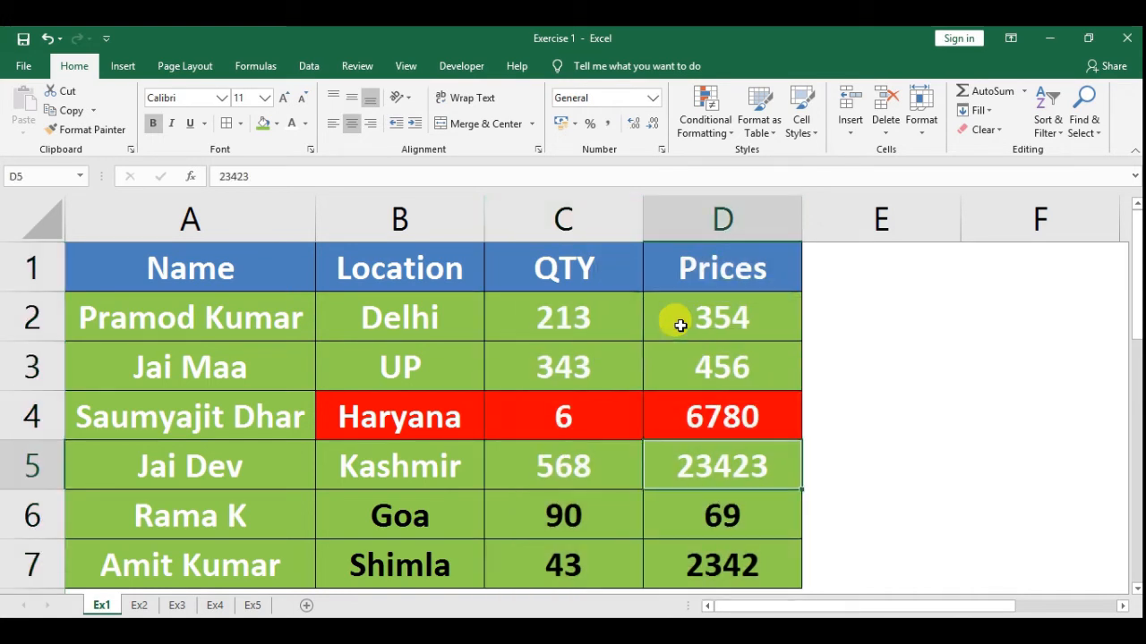
{"action": "key", "text": "Up"}
{"action": "key", "text": "Up"}
{"action": "key", "text": "Up"}
{"action": "key", "text": "Up"}
{"action": "key", "text": "Up"}
{"action": "key", "text": "Left"}
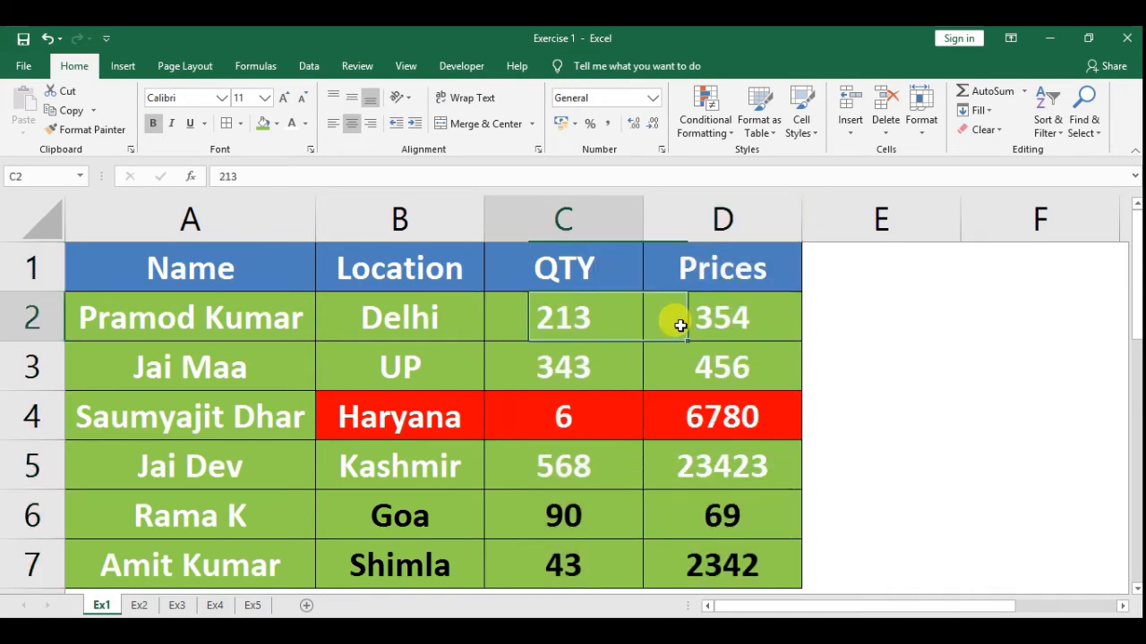
{"action": "key", "text": "Up"}
{"action": "key", "text": "Down"}
{"action": "key", "text": "Down"}
{"action": "key", "text": "Down"}
{"action": "key", "text": "Up"}
{"action": "key", "text": "Up"}
{"action": "key", "text": "Up"}
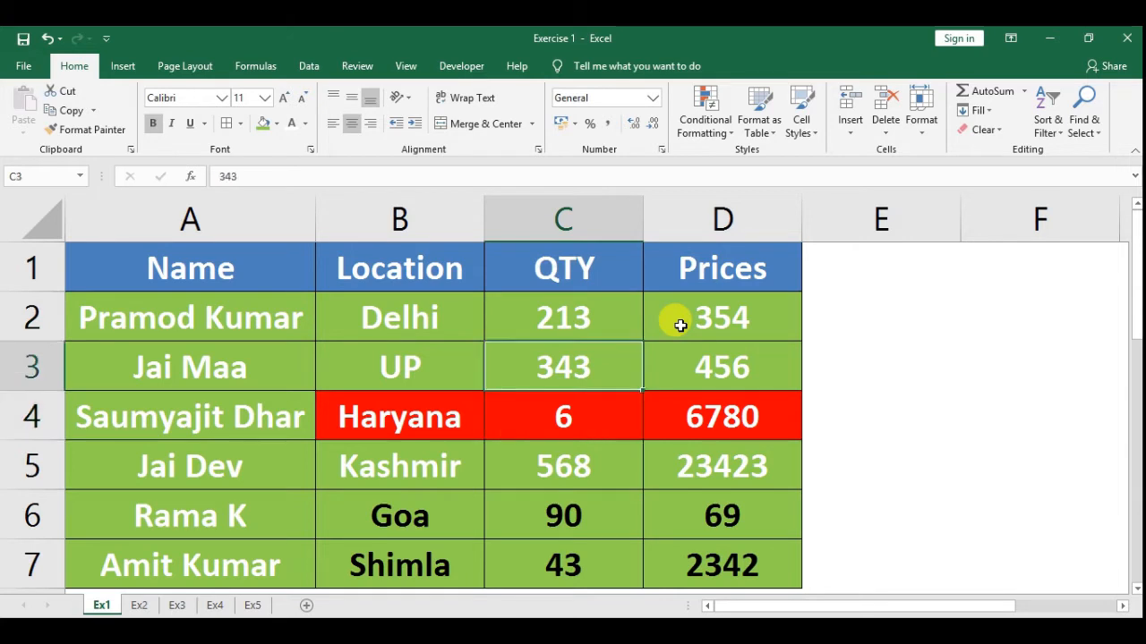
Select the empty cell E3 beside the Prices column.
{"action": "key", "text": "Right"}
{"action": "key", "text": "Right"}
{"action": "key", "text": "Right"}
{"action": "key", "text": "Down"}
{"action": "key", "text": "Down"}
{"action": "key", "text": "Left"}
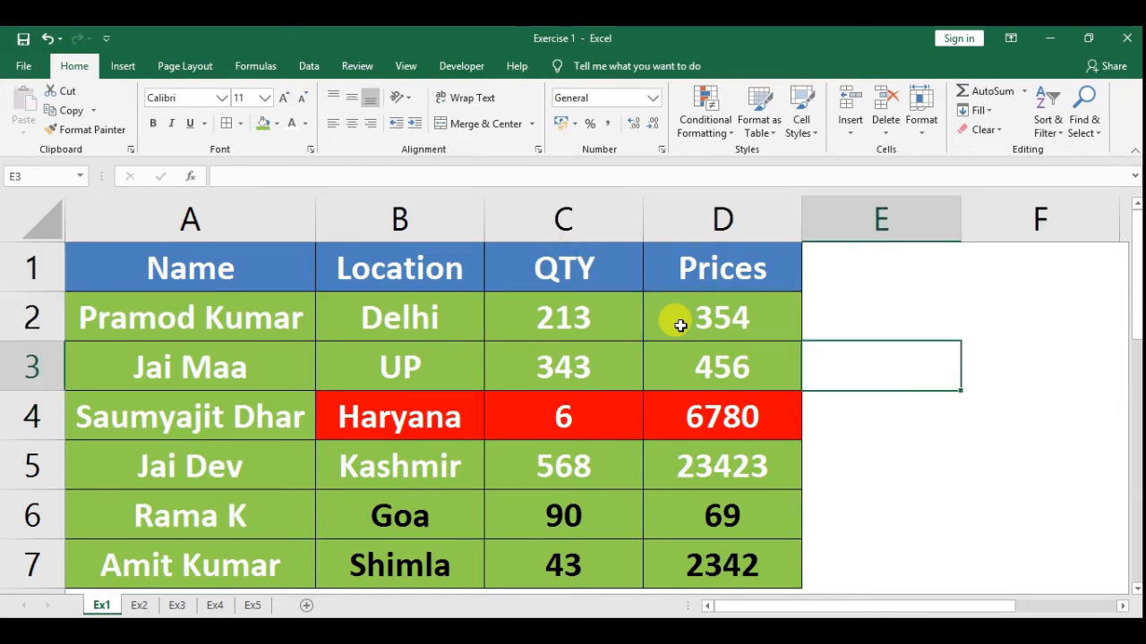
{"action": "key", "text": "Right"}
{"action": "key", "text": "Left"}
{"action": "type", "text": "LT"}
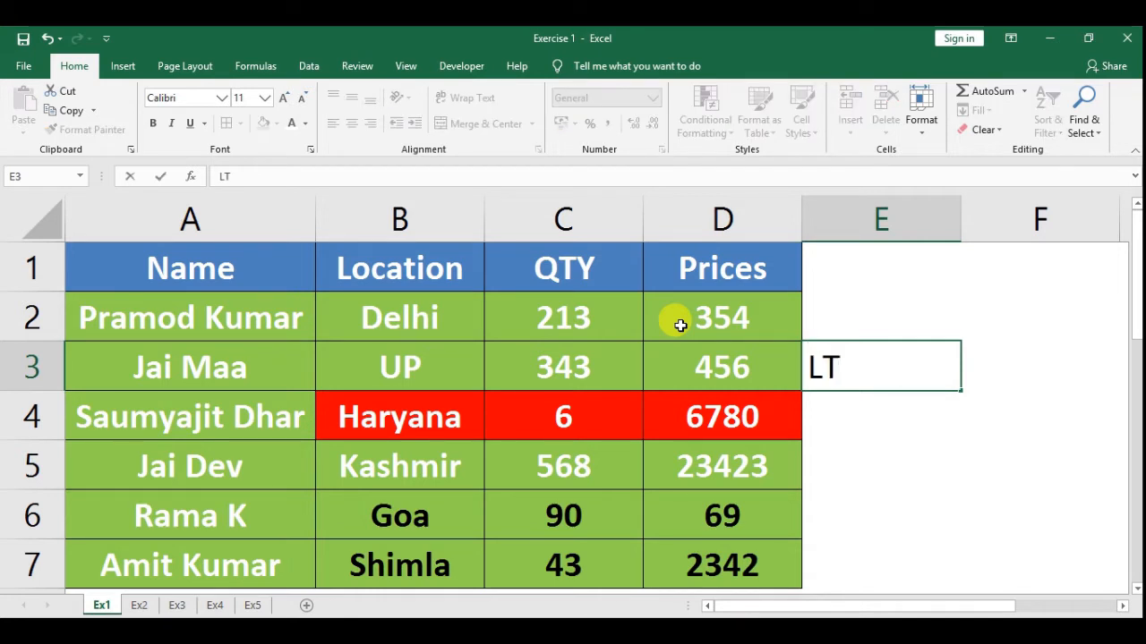
{"action": "key", "text": "BackSpace"}
{"action": "key", "text": "BackSpace"}
{"action": "type", "text": "LT"}
{"action": "key", "text": "BackSpace"}
{"action": "key", "text": "BackSpace"}
{"action": "key", "text": "Right"}
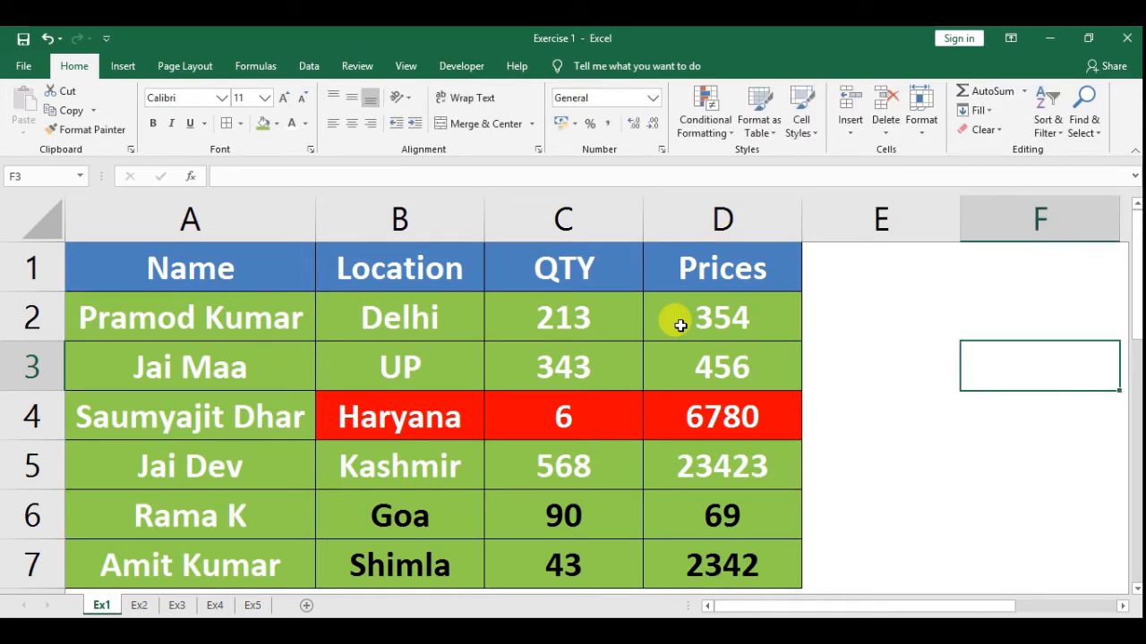
{"action": "key", "text": "Left"}
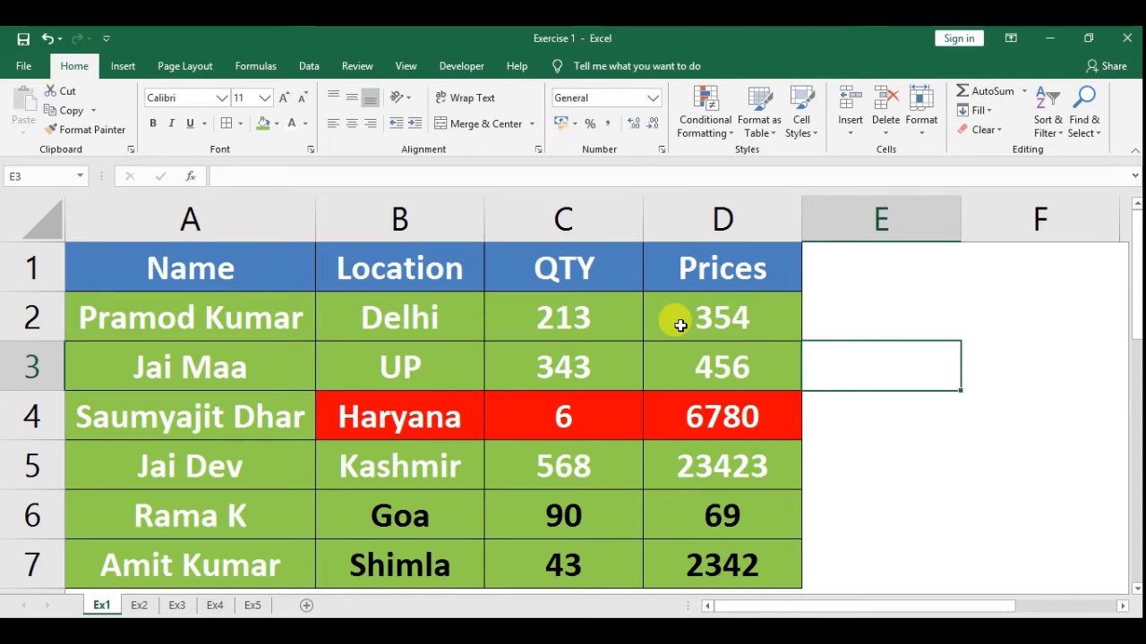
Enter the Format Painter shortcut note "LT+H+FP" in cell E3.
{"action": "type", "text": "LT+"}
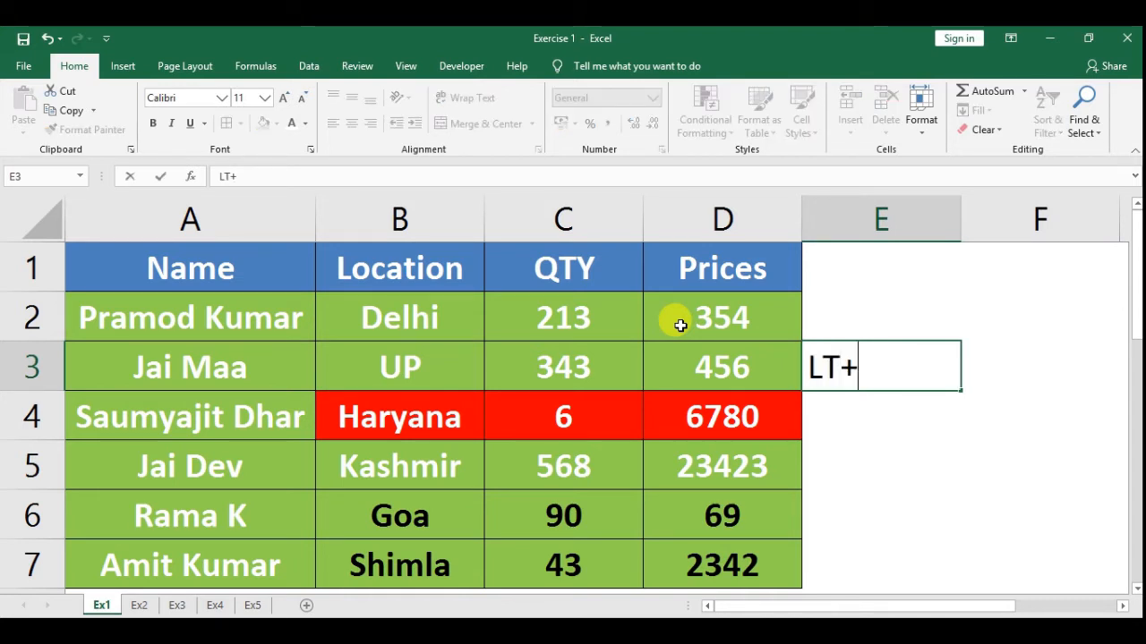
{"action": "type", "text": "h"}
{"action": "key", "text": "BackSpace"}
{"action": "type", "text": "H+FP"}
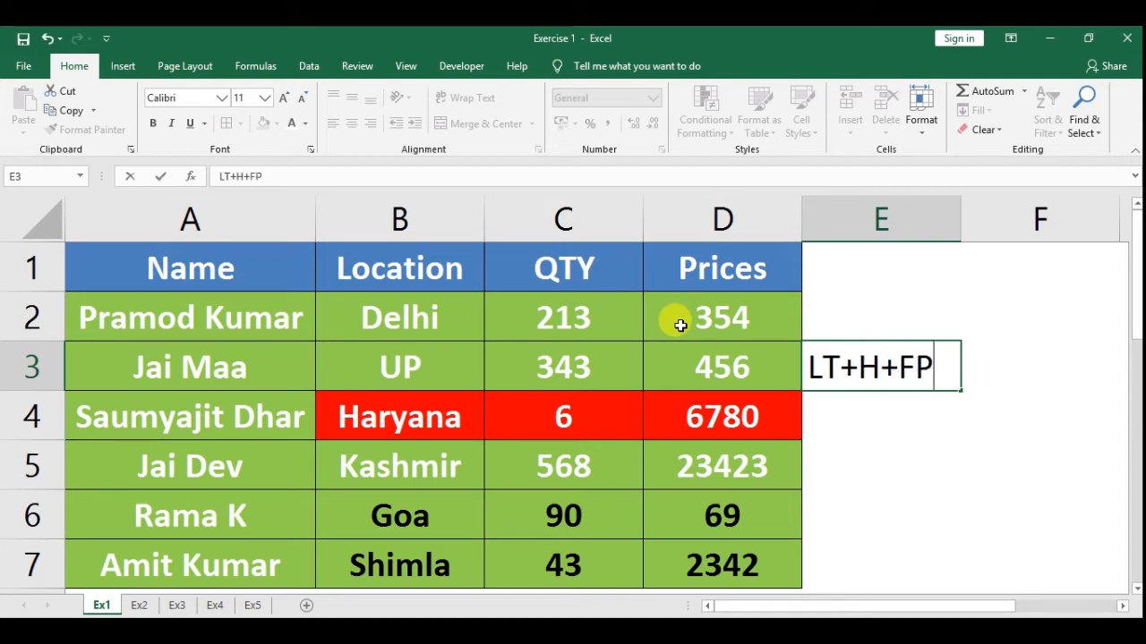
{"action": "key", "text": "Return"}
{"action": "key", "text": "Up"}
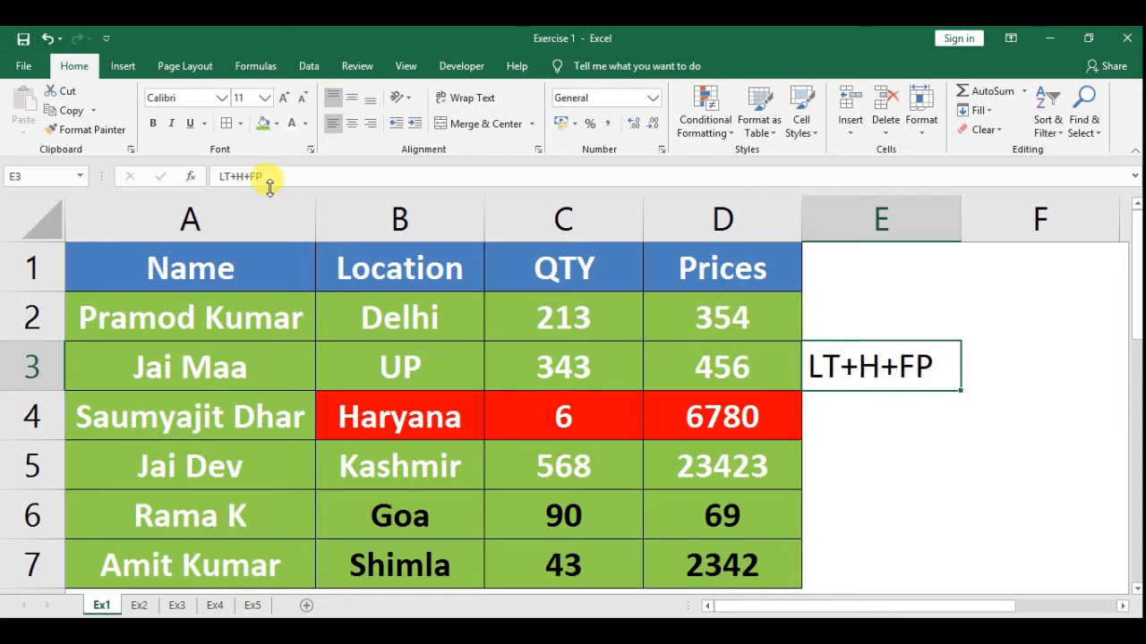
Correct the shortcut note in cell E3 to read "alt+H+FP".
{"action": "left_click", "coordinate": [219, 179]}
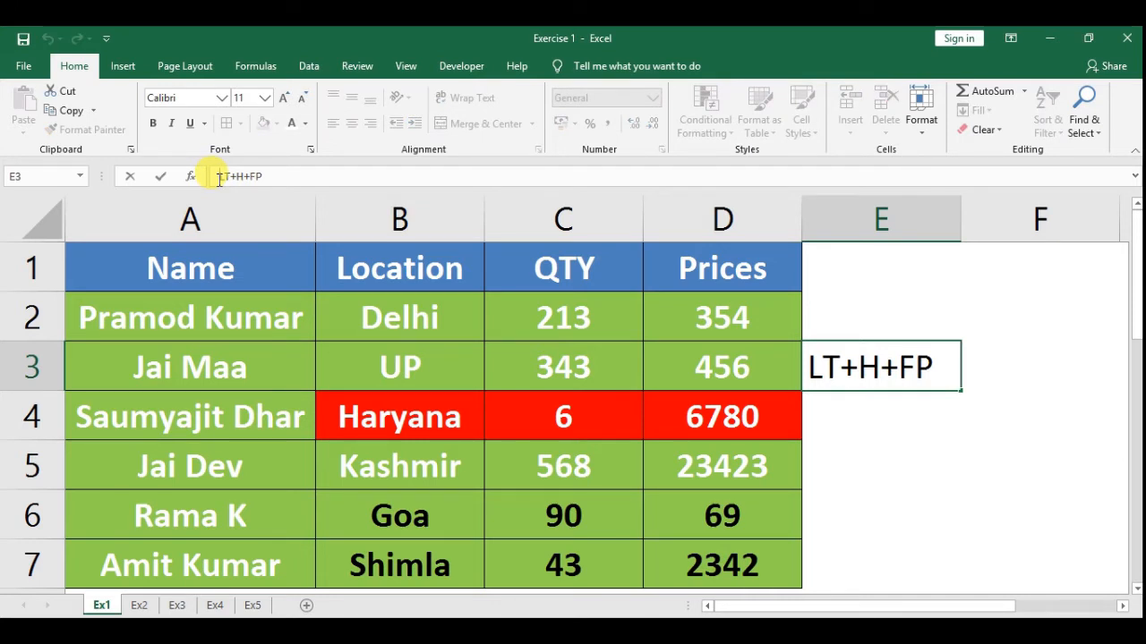
{"action": "type", "text": "a"}
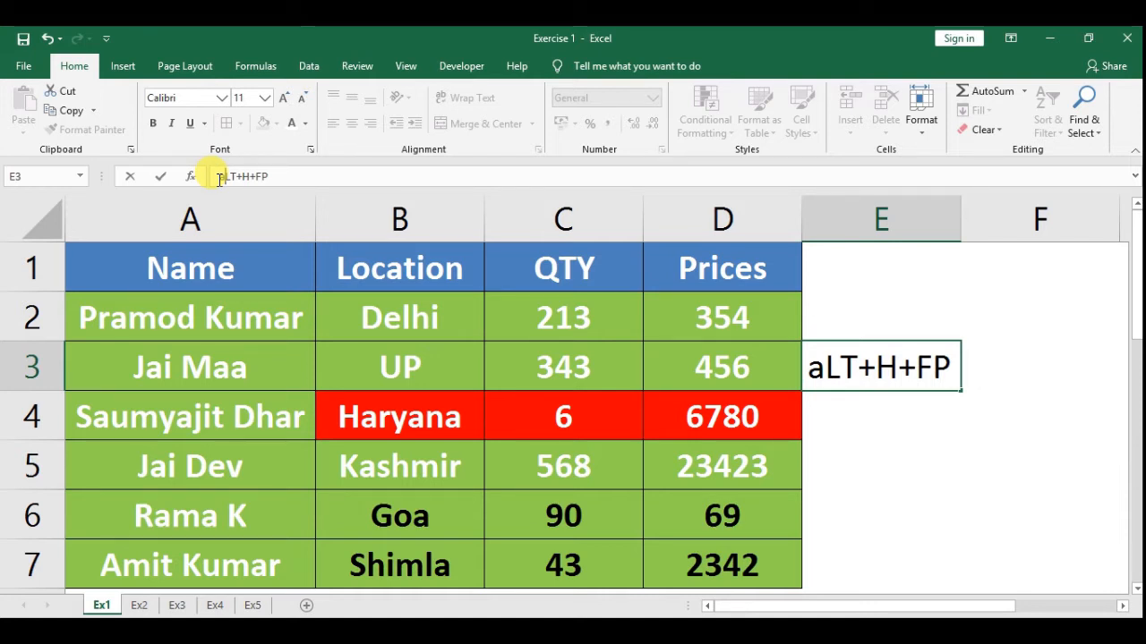
{"action": "key", "text": "Delete"}
{"action": "key", "text": "Delete"}
{"action": "type", "text": "lt"}
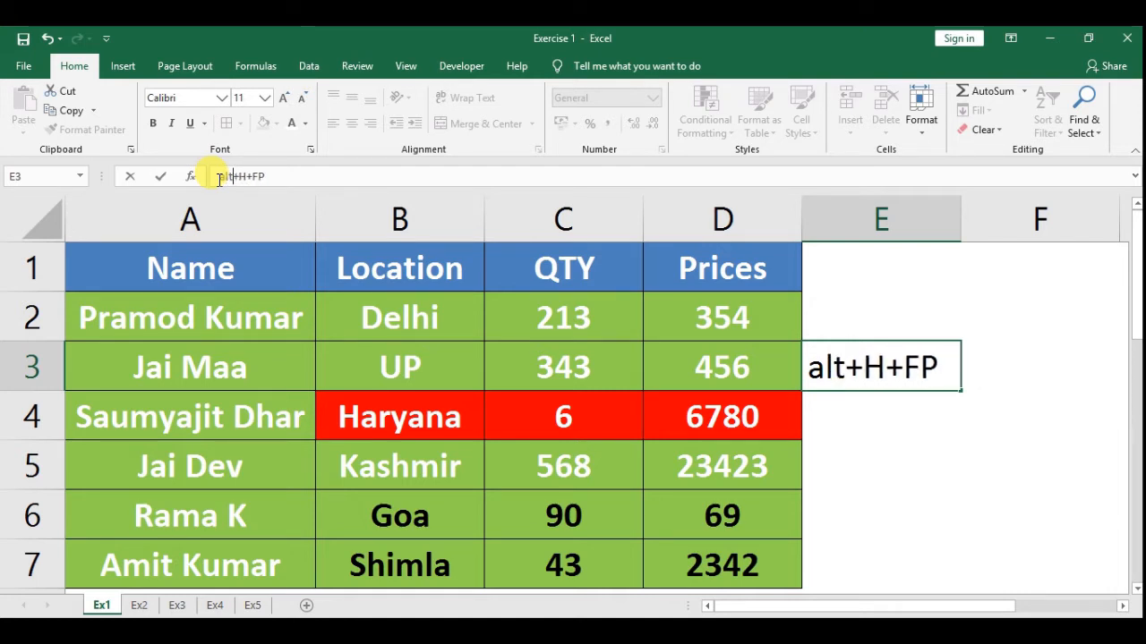
{"action": "key", "text": "Return"}
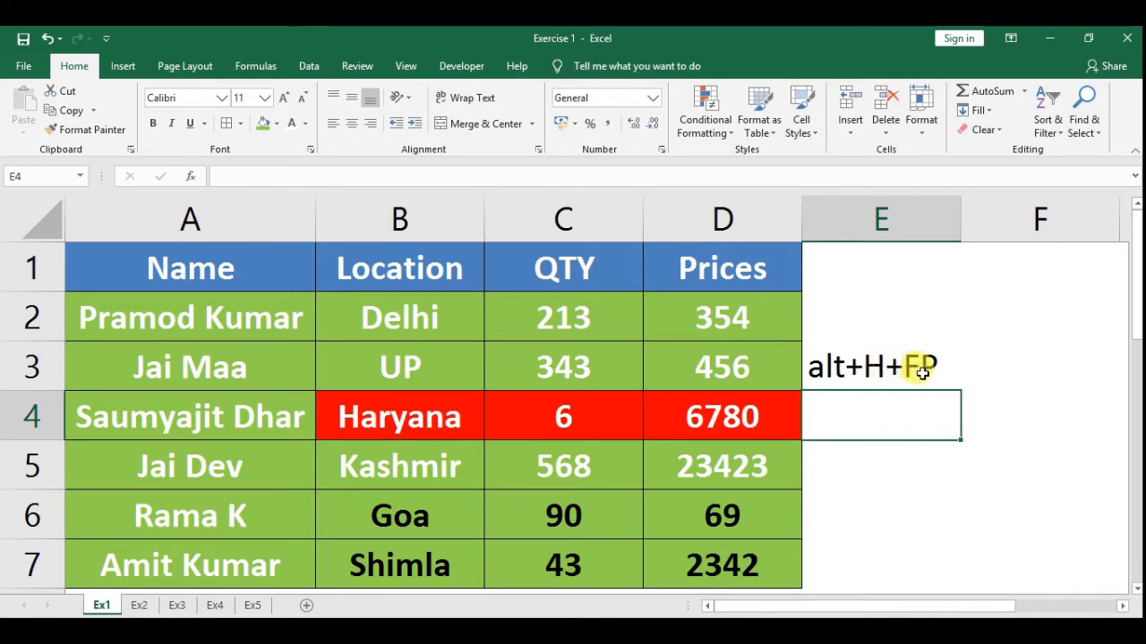
{"action": "left_click", "coordinate": [872, 463]}
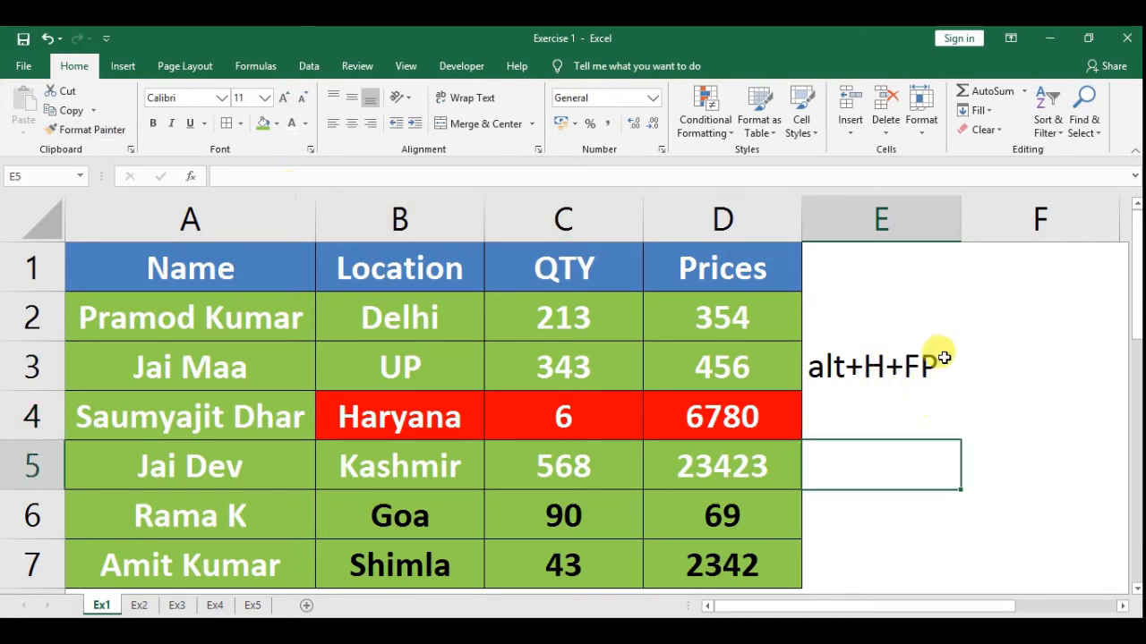
{"action": "left_click", "coordinate": [925, 303]}
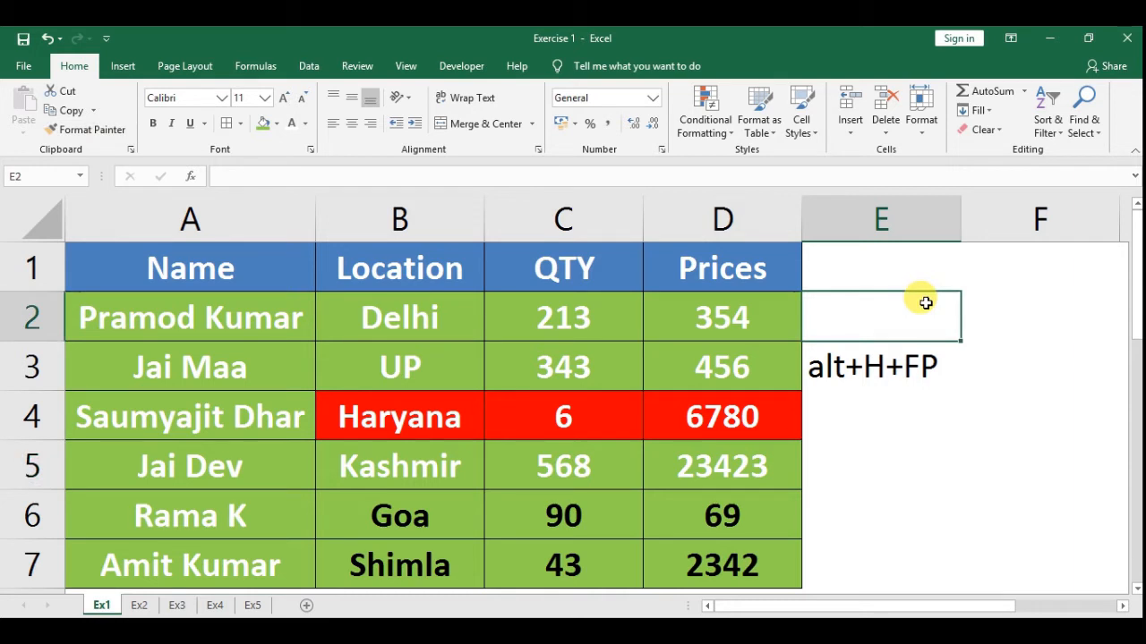
On sheet Ex2, turn on the Filter for the marks table A1:D8.
{"action": "left_click", "coordinate": [139, 606]}
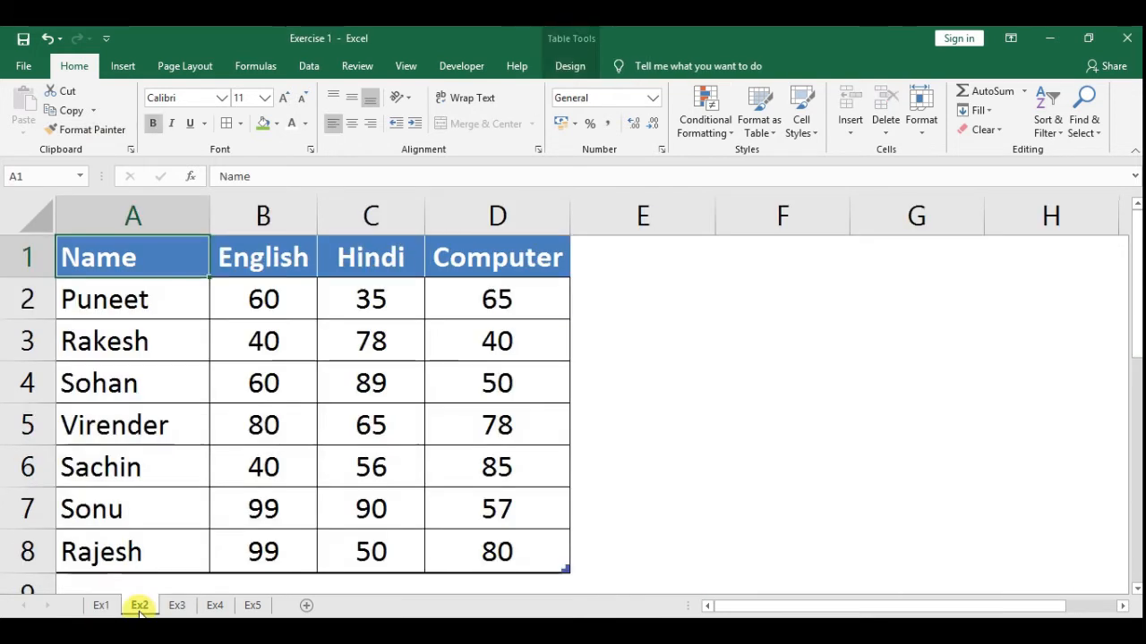
{"action": "left_click", "coordinate": [647, 412]}
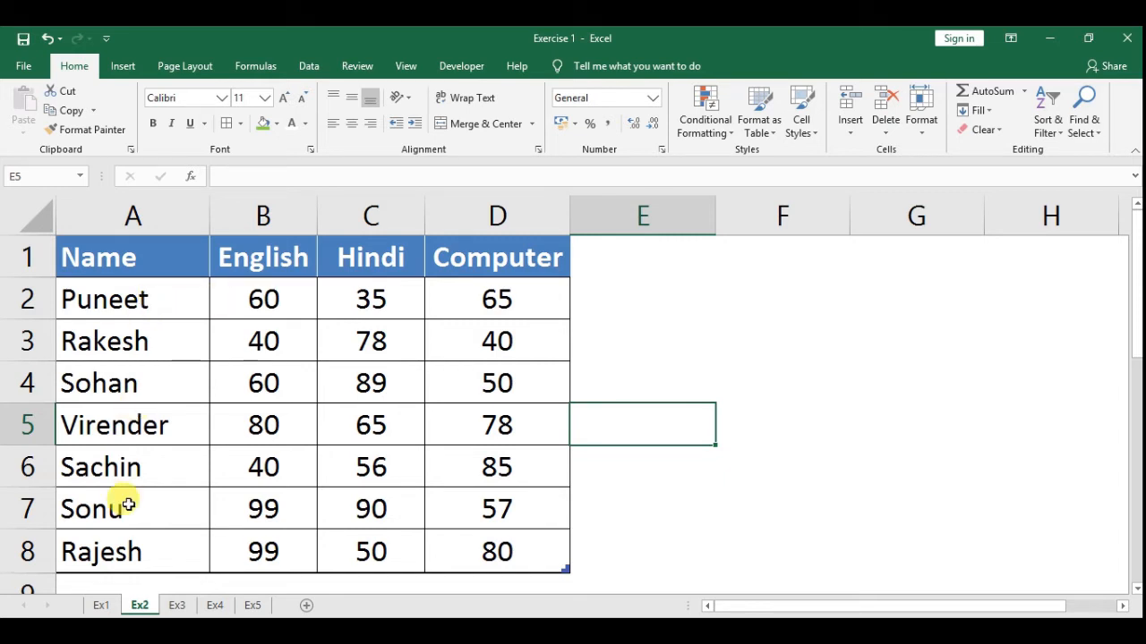
{"action": "left_click", "coordinate": [175, 270]}
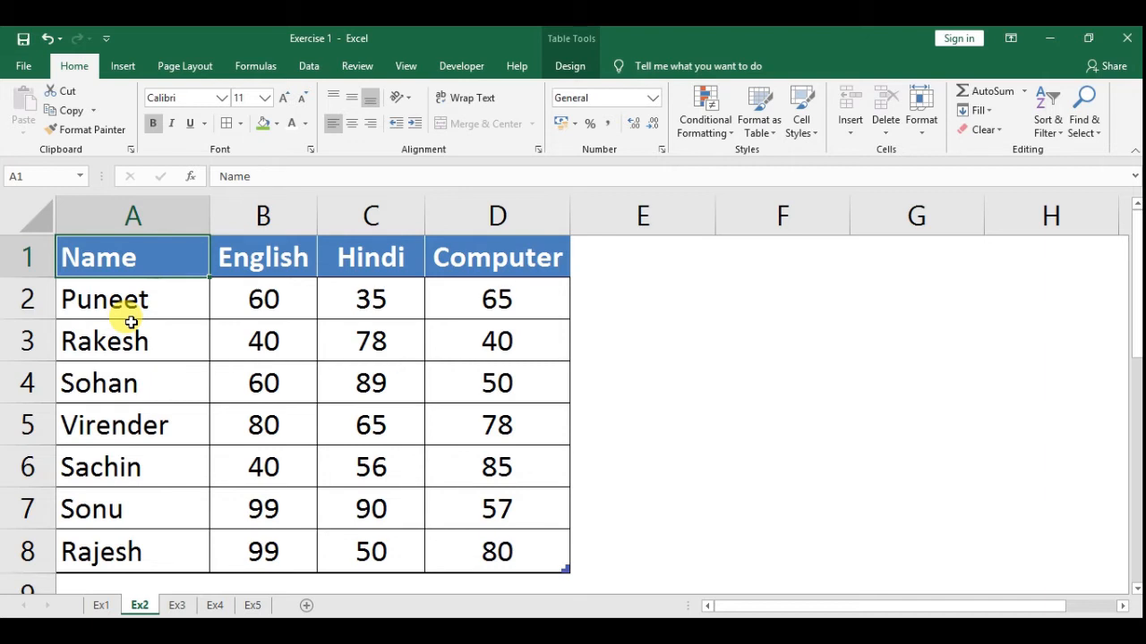
{"action": "key", "text": "ctrl+shift+Down"}
{"action": "key", "text": "ctrl+shift+Right"}
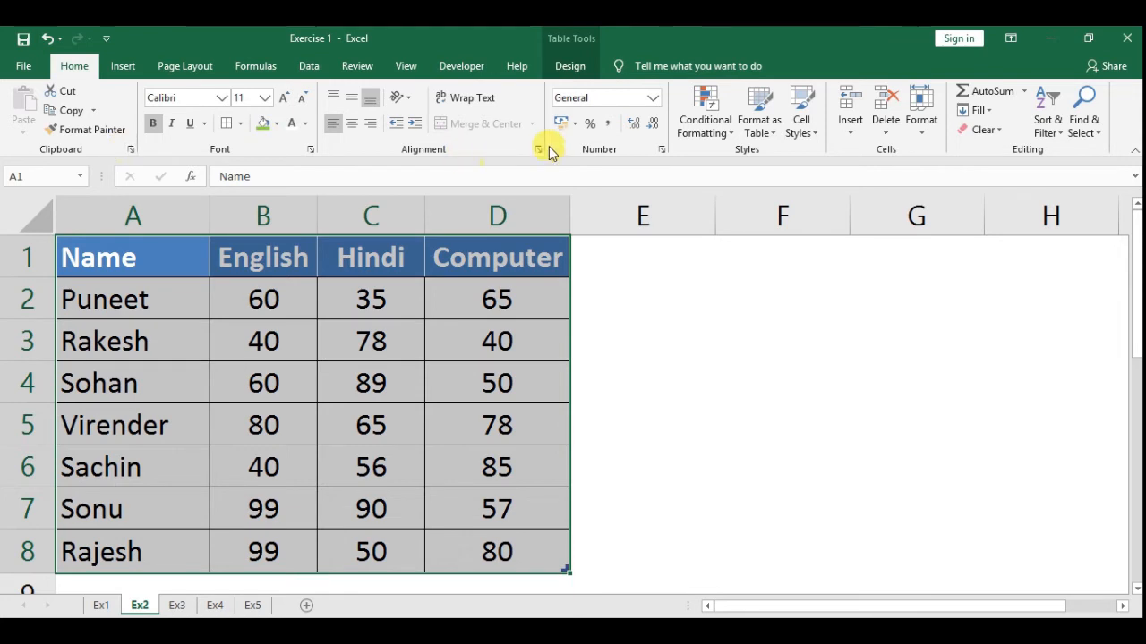
{"action": "left_click", "coordinate": [1062, 139]}
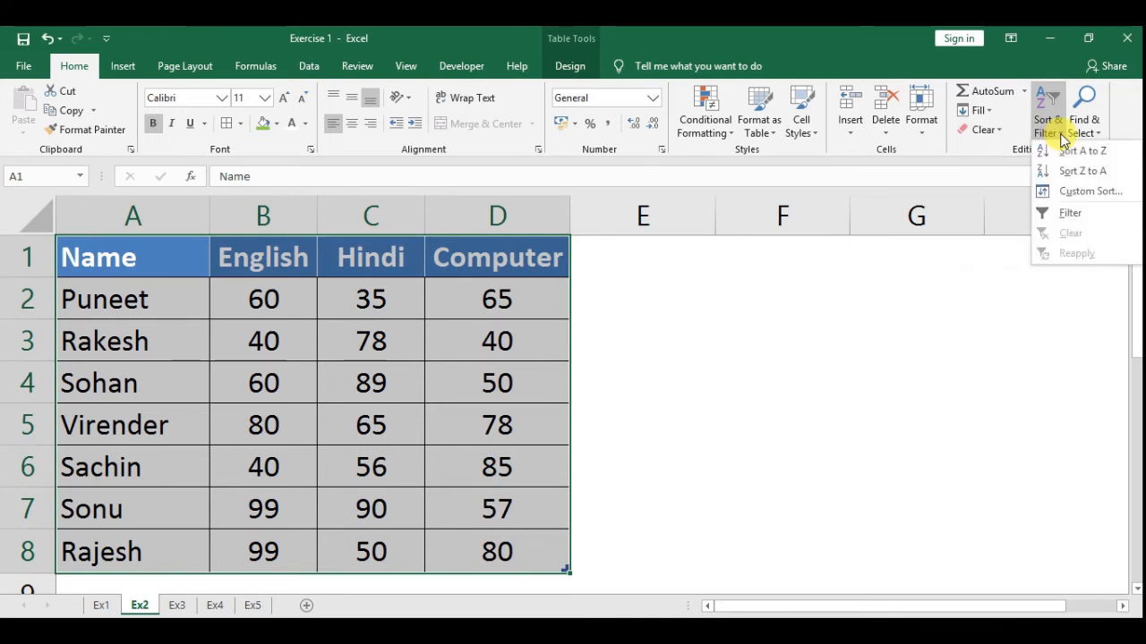
{"action": "left_click", "coordinate": [1074, 213]}
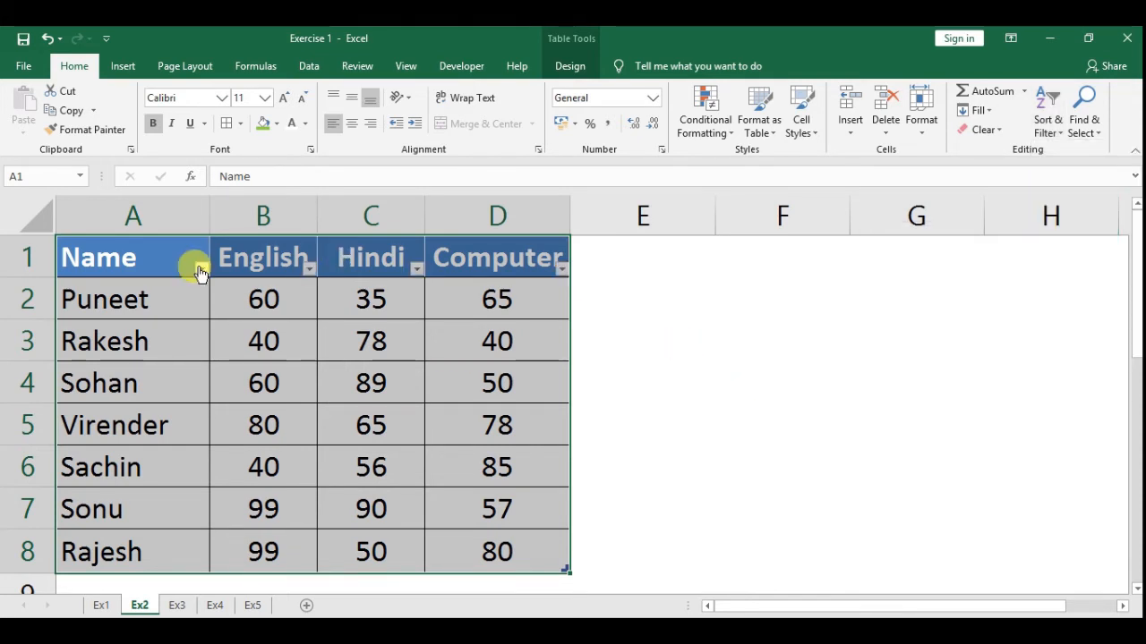
{"action": "left_click", "coordinate": [601, 403]}
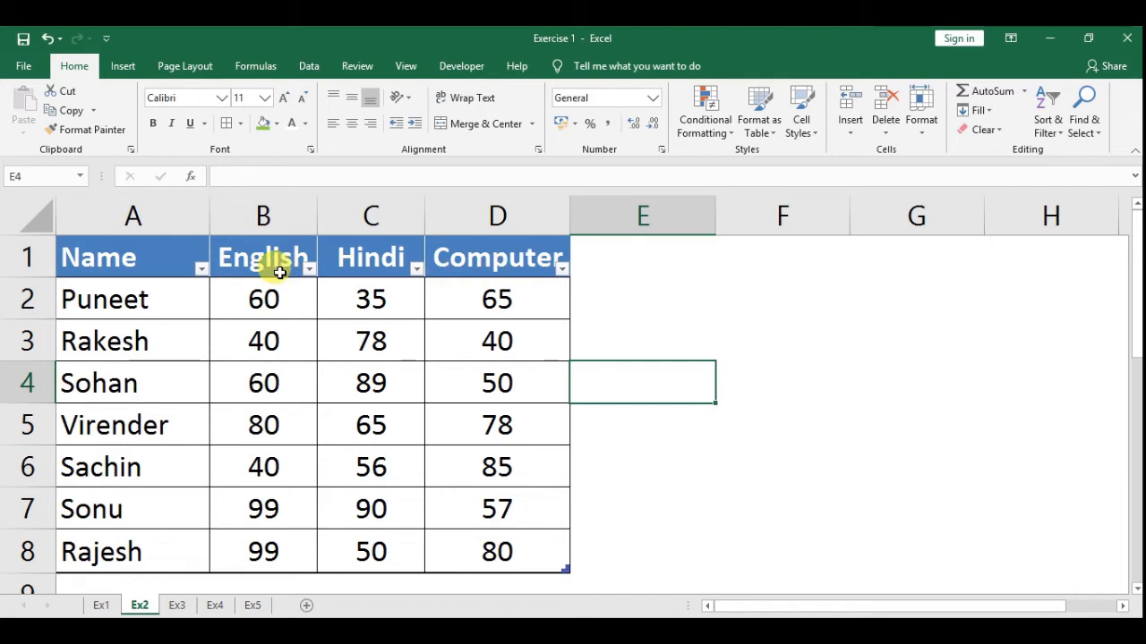
Filter the marks table by the Name column so only the student in row 6 is shown.
{"action": "left_click", "coordinate": [201, 269]}
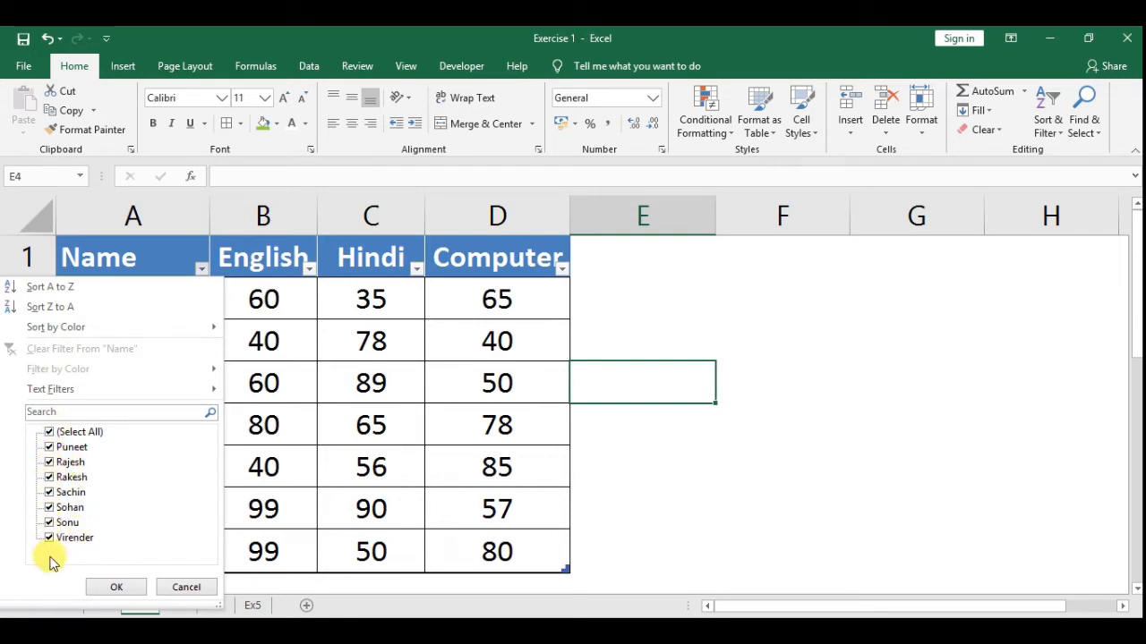
{"action": "left_click", "coordinate": [48, 434]}
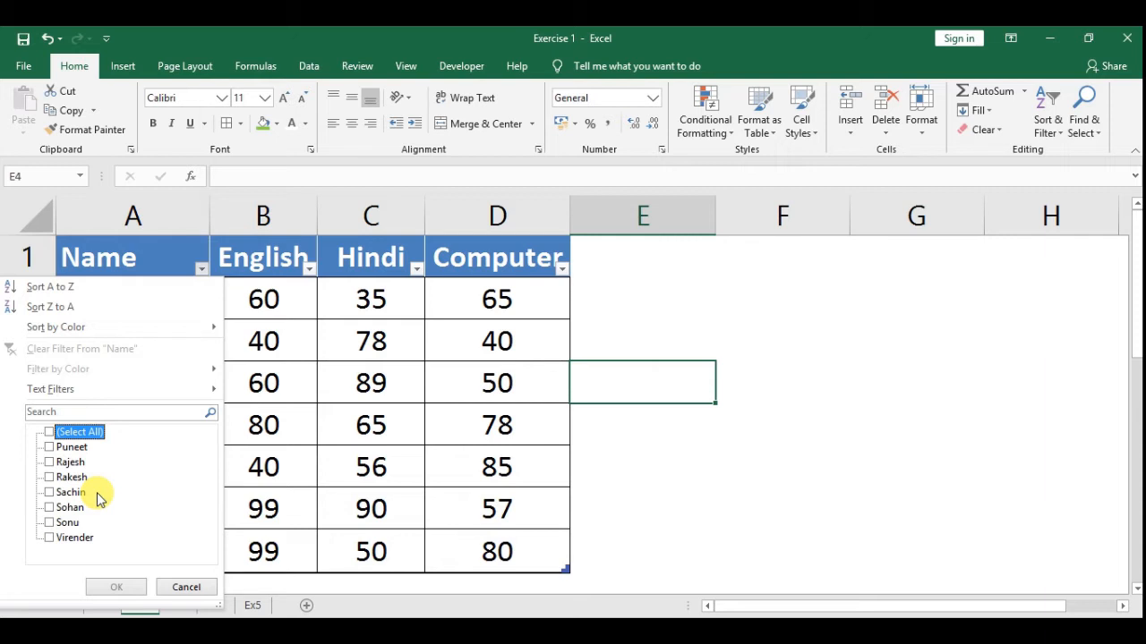
{"action": "left_click", "coordinate": [50, 433]}
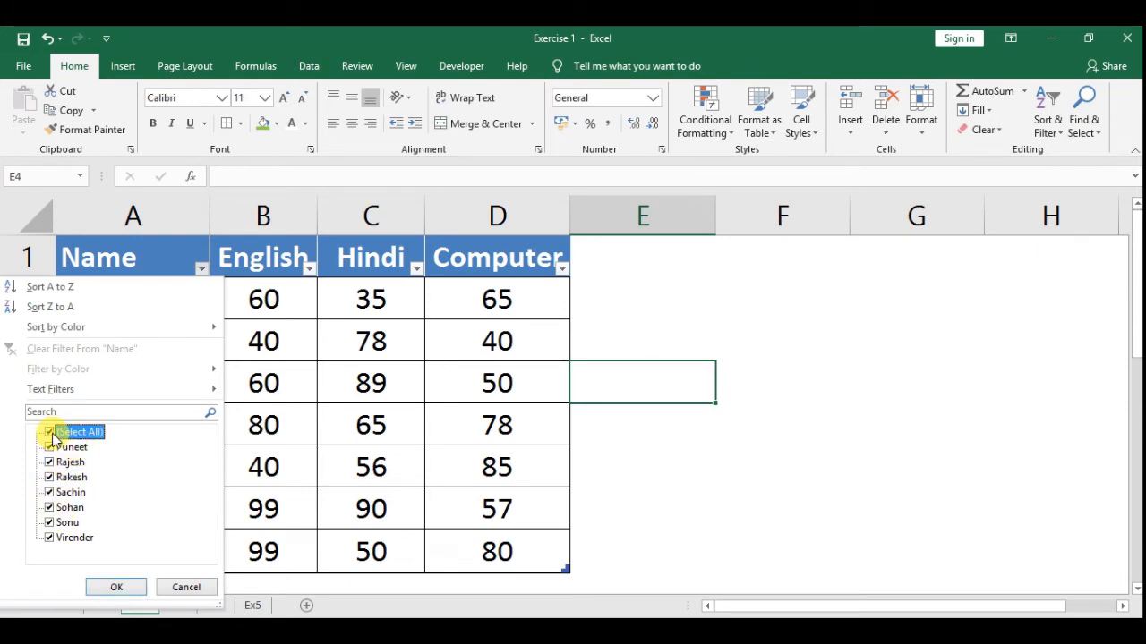
{"action": "left_click", "coordinate": [50, 433]}
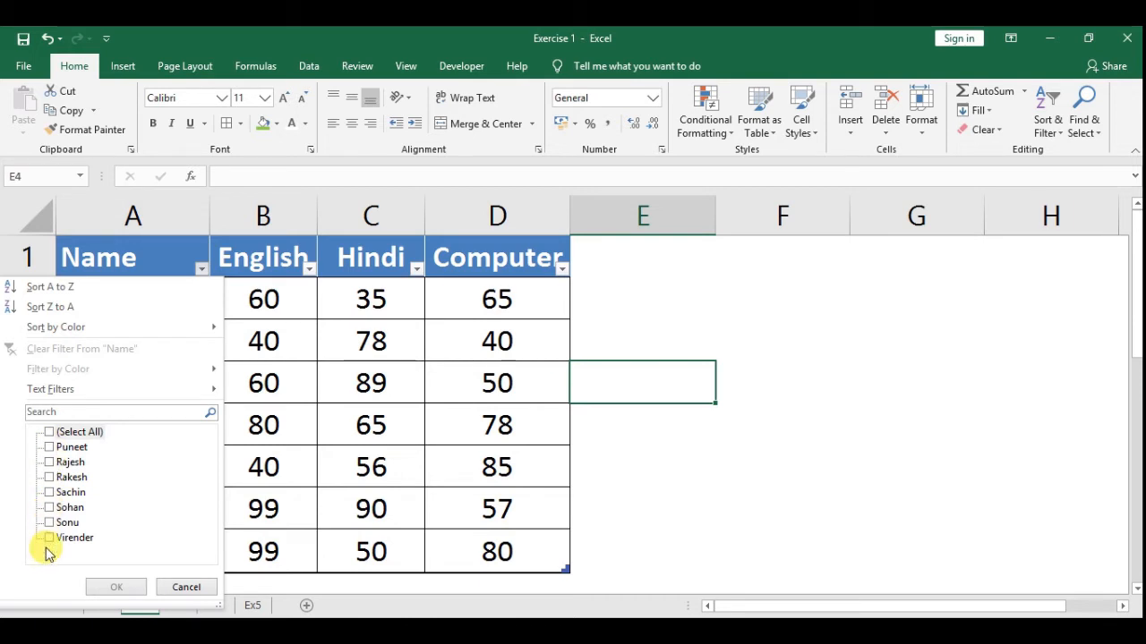
{"action": "left_click", "coordinate": [51, 494]}
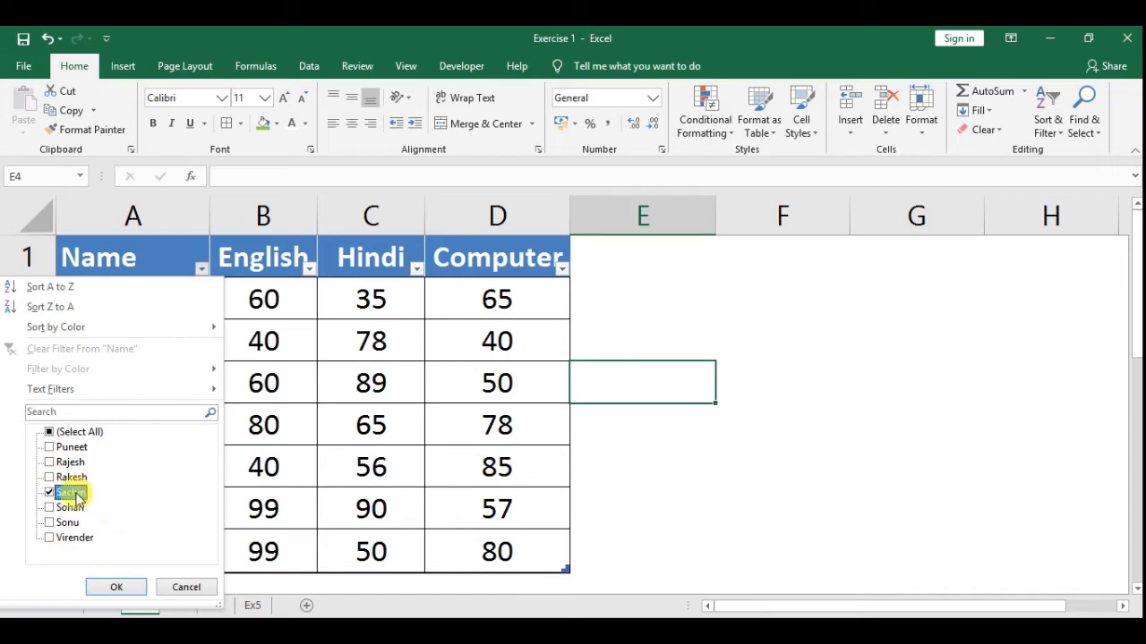
{"action": "left_click", "coordinate": [120, 588]}
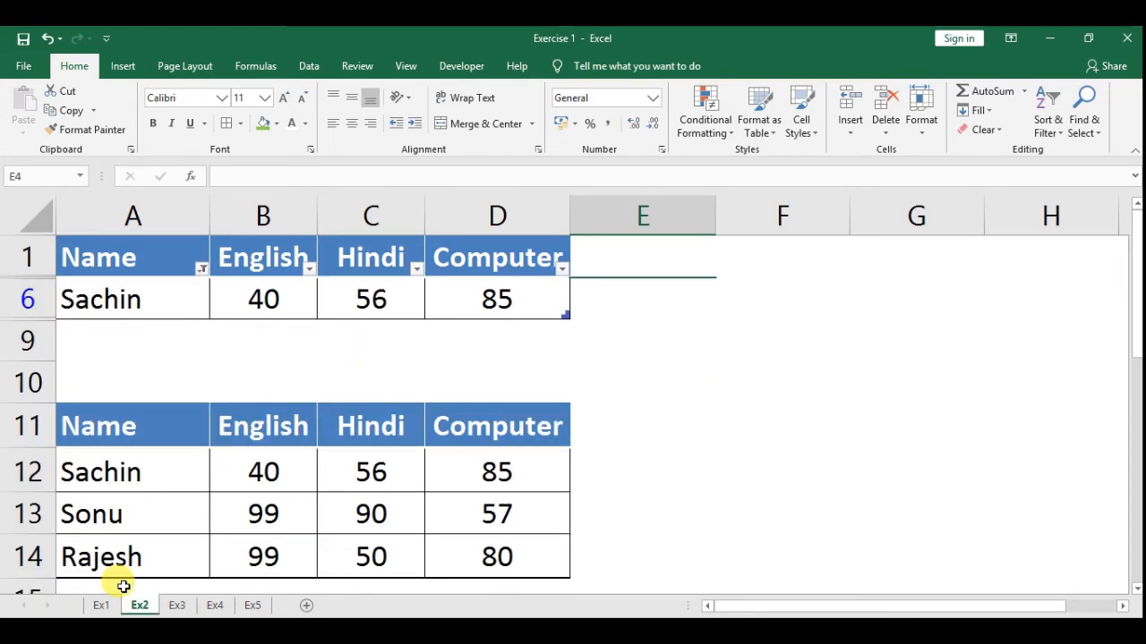
Delete rows 11 to 14 containing the second marks table below the filtered one.
{"action": "left_click", "coordinate": [108, 426]}
{"action": "key", "text": "shift+space"}
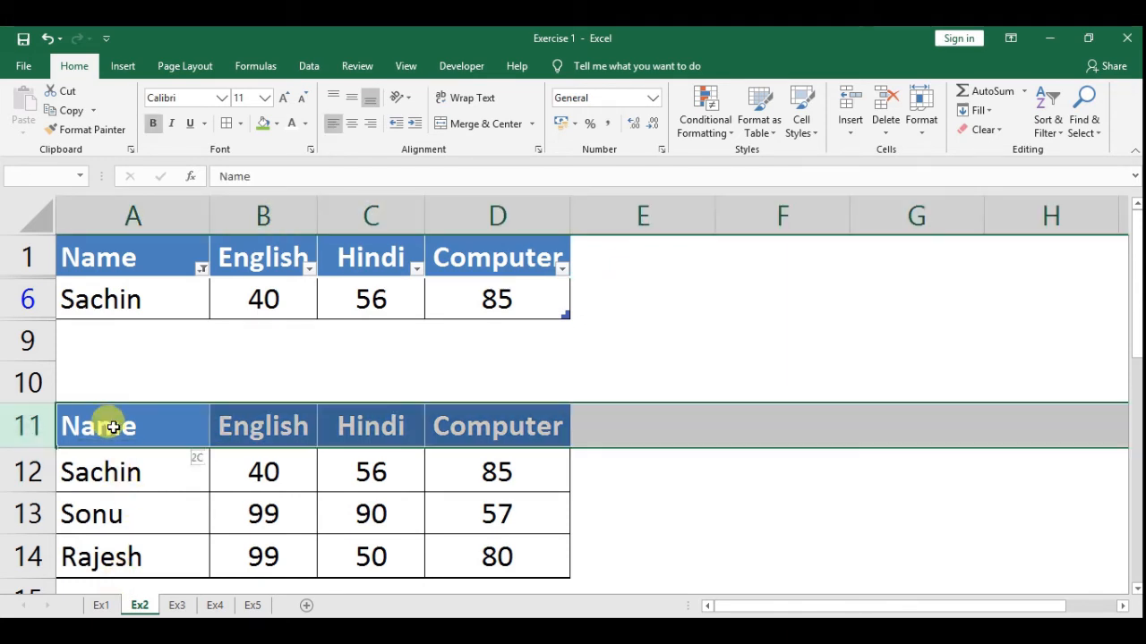
{"action": "key", "text": "ctrl+shift+Down"}
{"action": "key", "text": "ctrl+minus"}
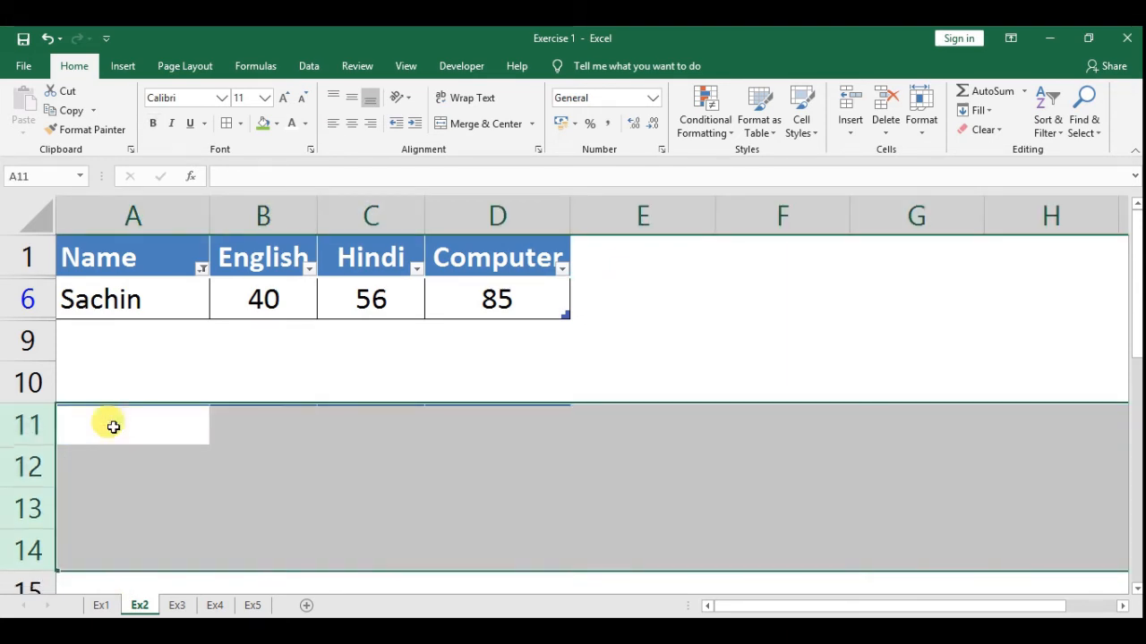
{"action": "left_click", "coordinate": [146, 439]}
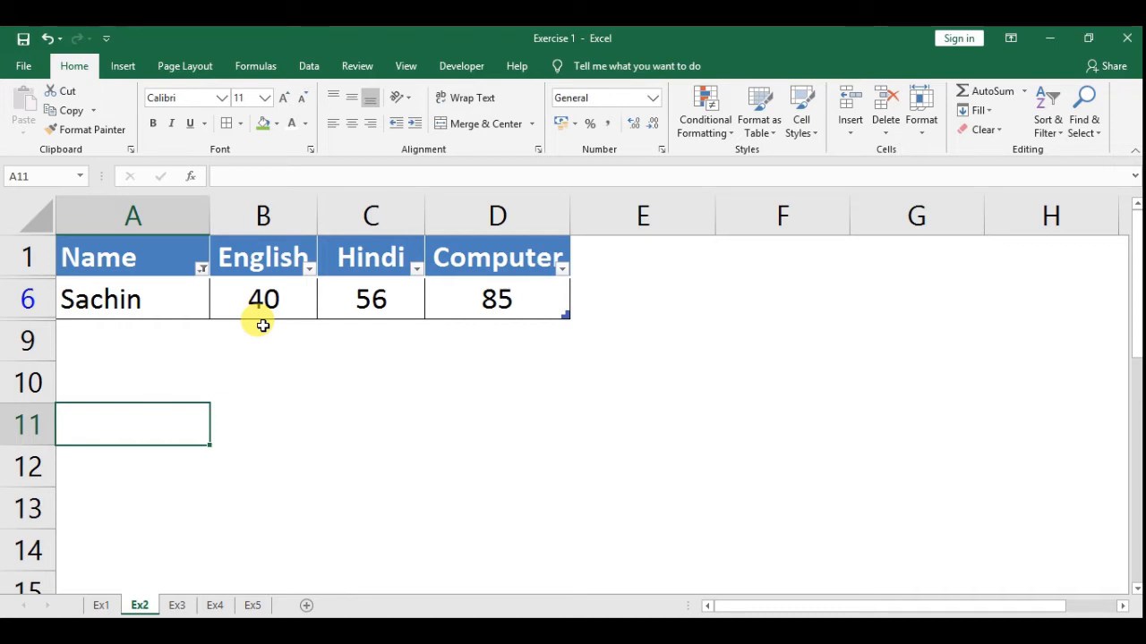
Open the Name column's filter options from its header cell A1 and go through the list entries.
{"action": "key", "text": "Up"}
{"action": "key", "text": "Up"}
{"action": "key", "text": "Up"}
{"action": "key", "text": "Up"}
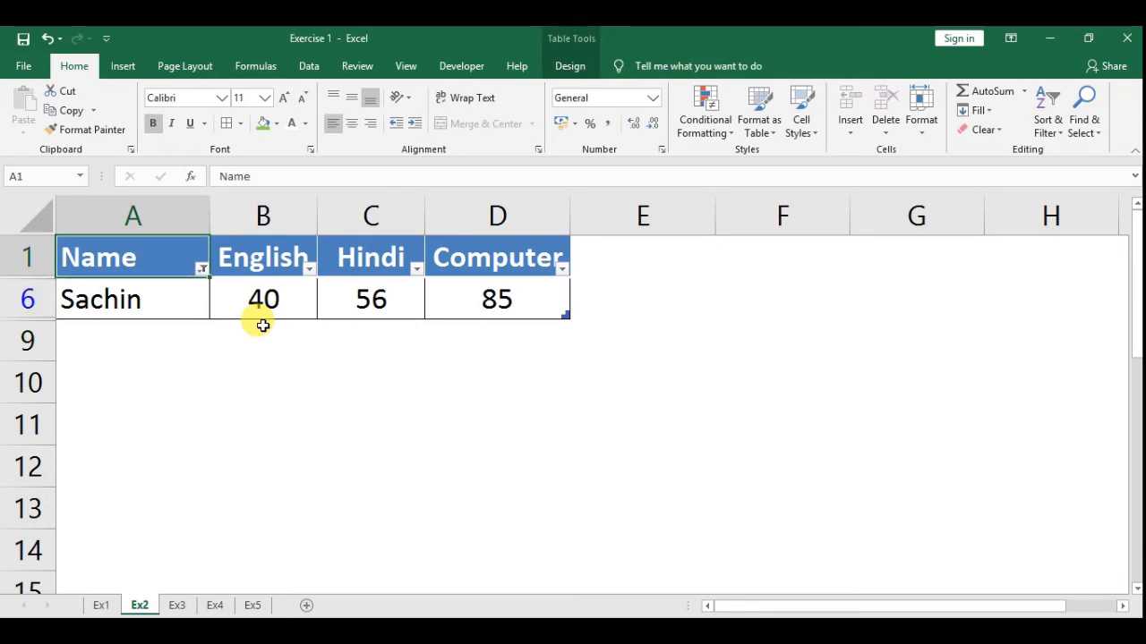
{"action": "key", "text": "alt+Down"}
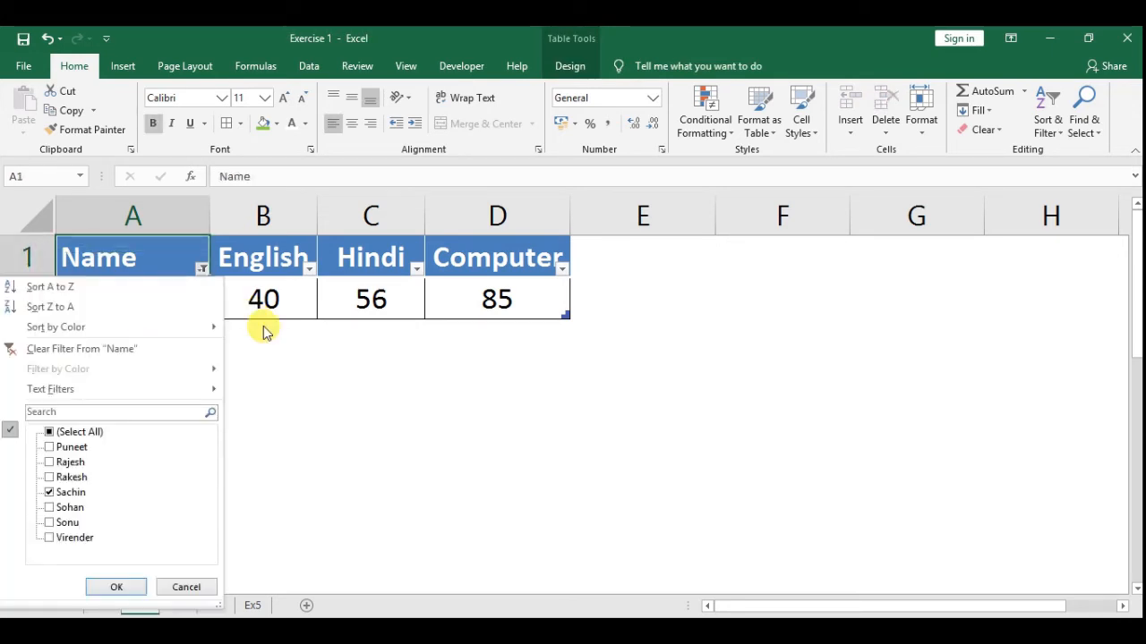
{"action": "key", "text": "Down"}
{"action": "key", "text": "Down"}
{"action": "key", "text": "Down"}
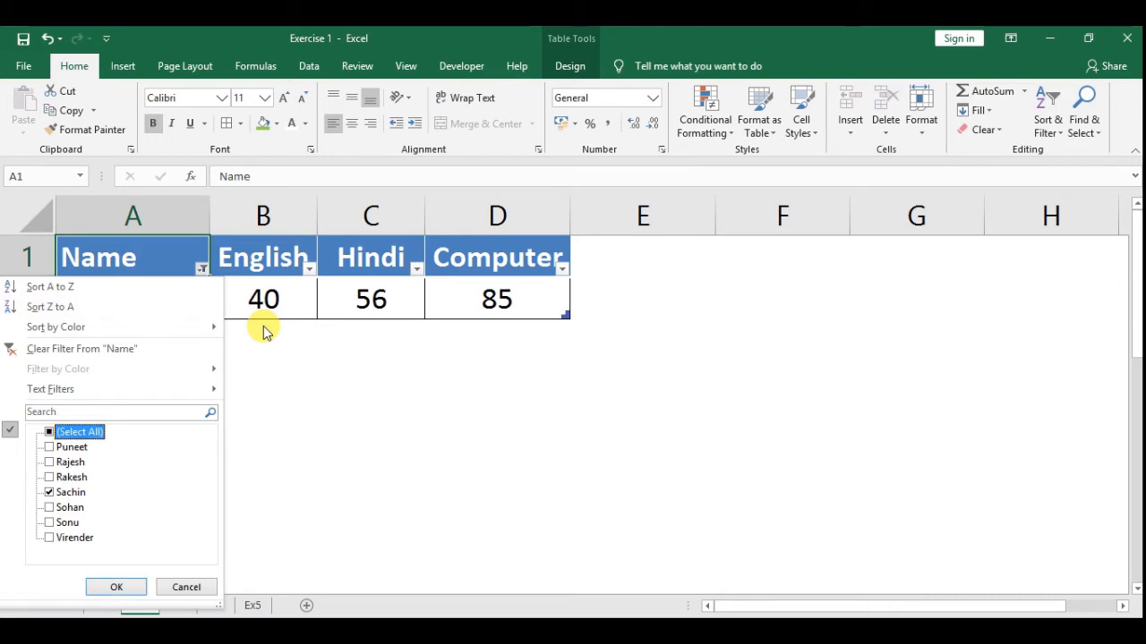
{"action": "key", "text": "Down"}
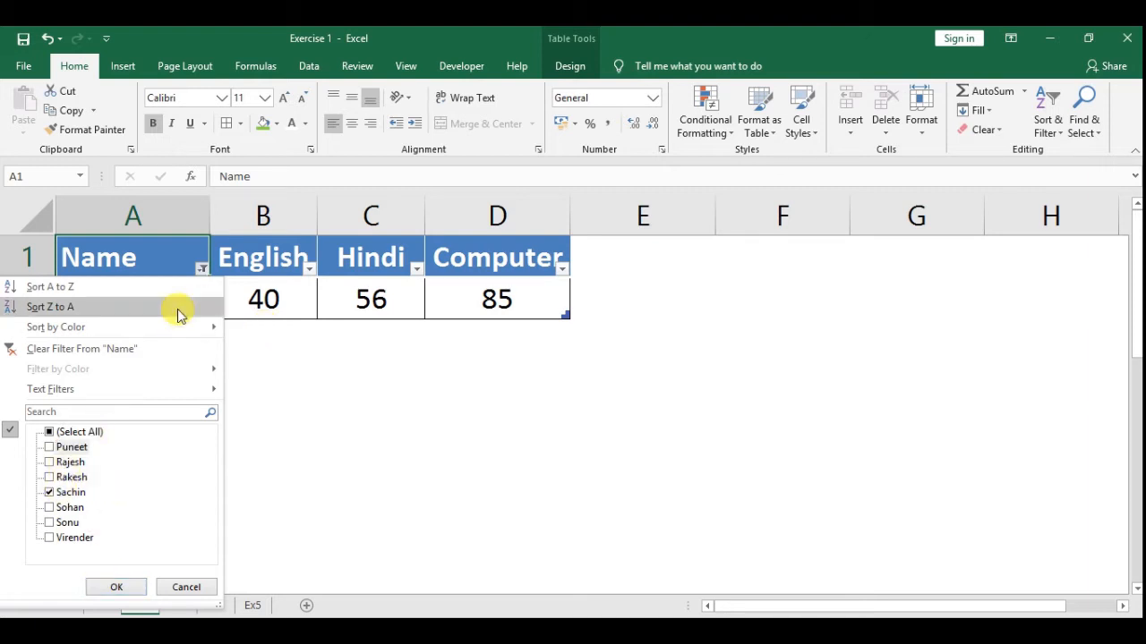
{"action": "key", "text": "Return"}
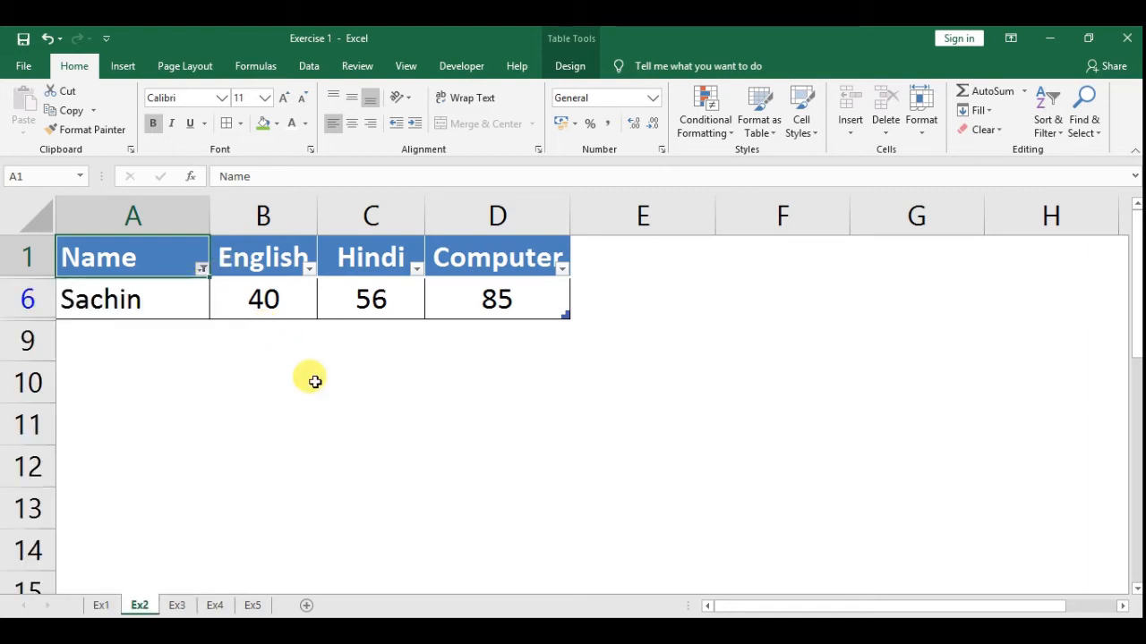
Extend the Name column filter to also show the students in rows 2 and 7 besides the one in row 6.
{"action": "left_click", "coordinate": [202, 269]}
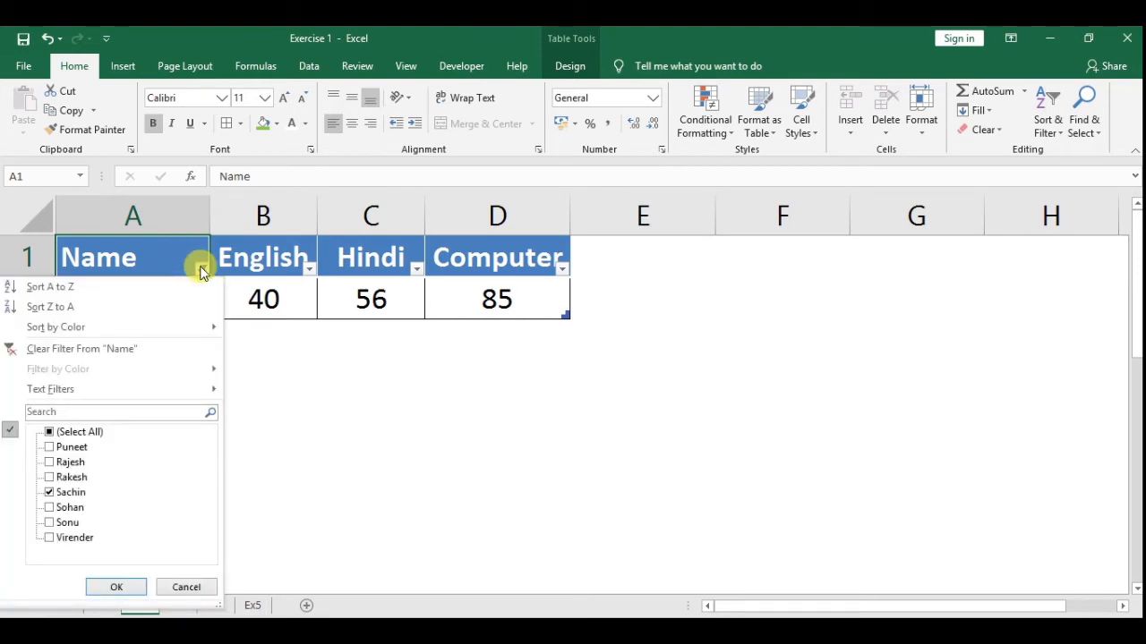
{"action": "left_click", "coordinate": [50, 449]}
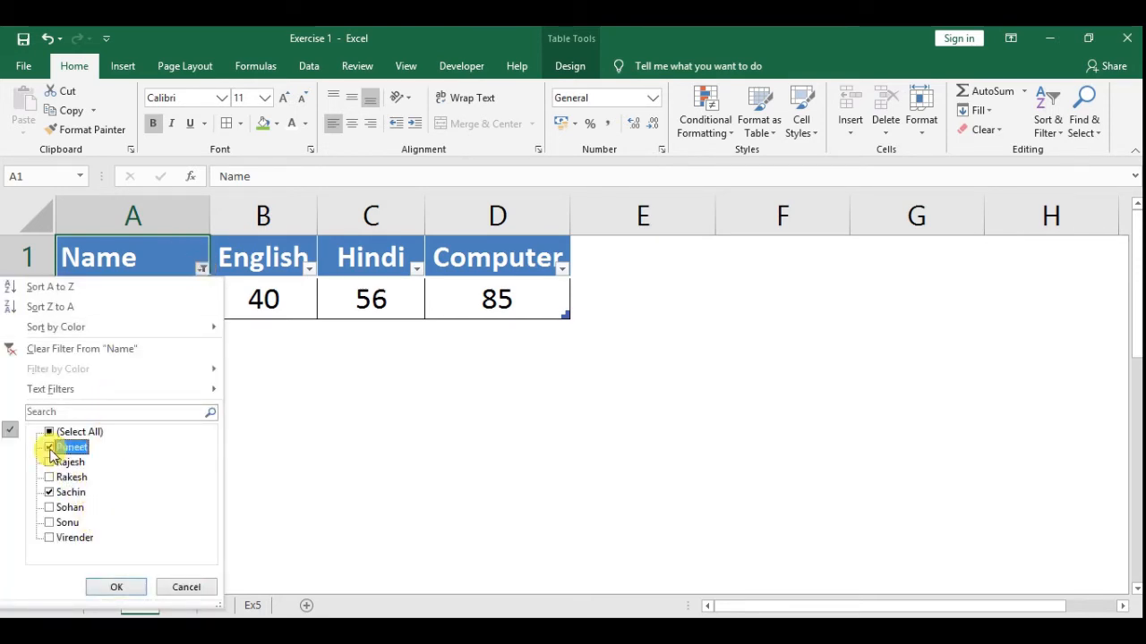
{"action": "left_click", "coordinate": [48, 523]}
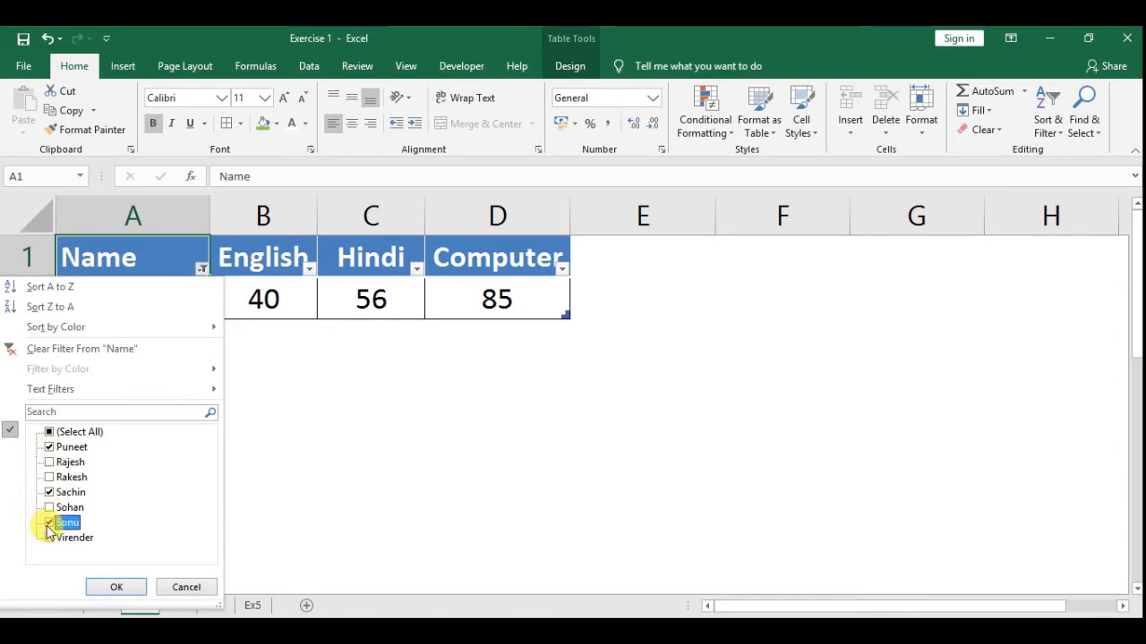
{"action": "left_click", "coordinate": [113, 587]}
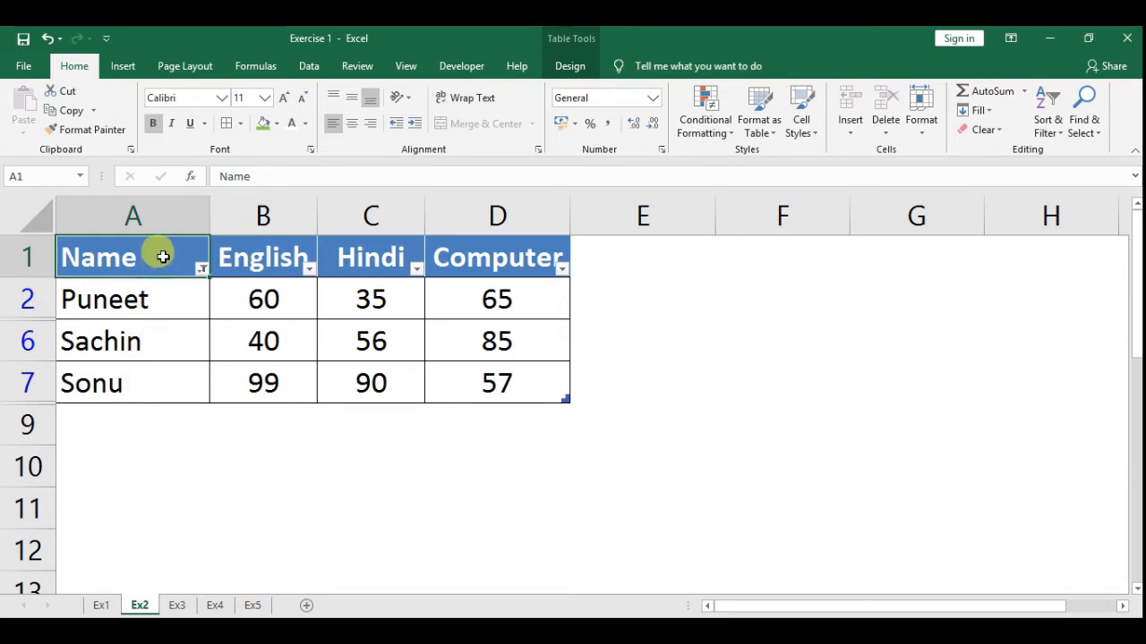
Copy the filtered marks table with its headers and paste it starting at cell A11.
{"action": "key", "text": "ctrl+shift+Down"}
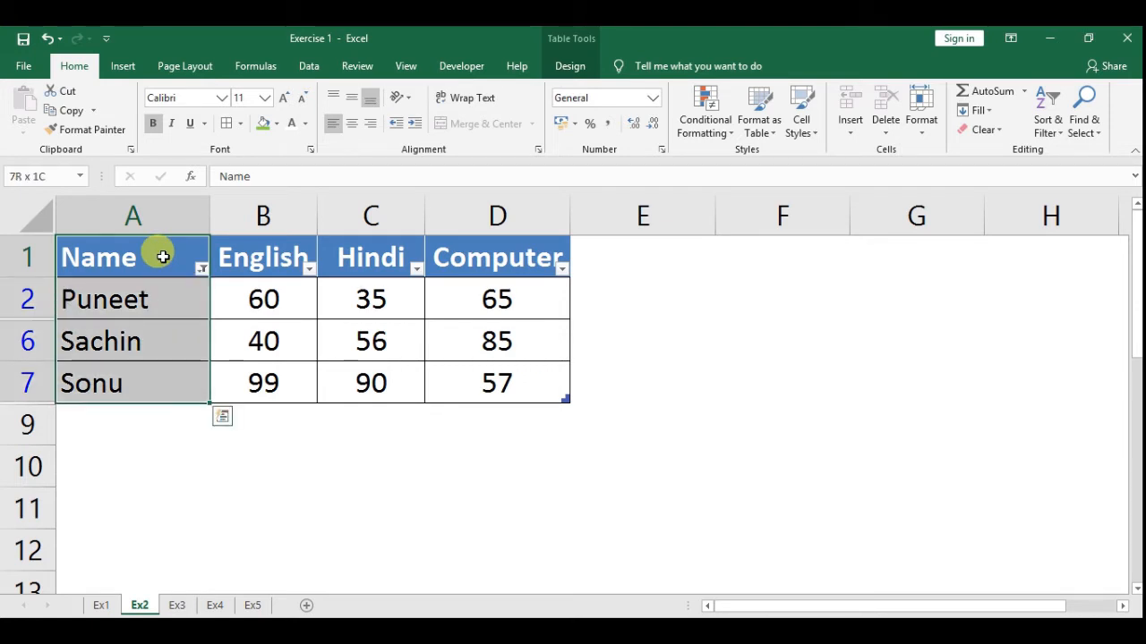
{"action": "key", "text": "ctrl+shift+Right"}
{"action": "key", "text": "ctrl+c"}
{"action": "key", "text": "Down"}
{"action": "key", "text": "Down"}
{"action": "key", "text": "Down"}
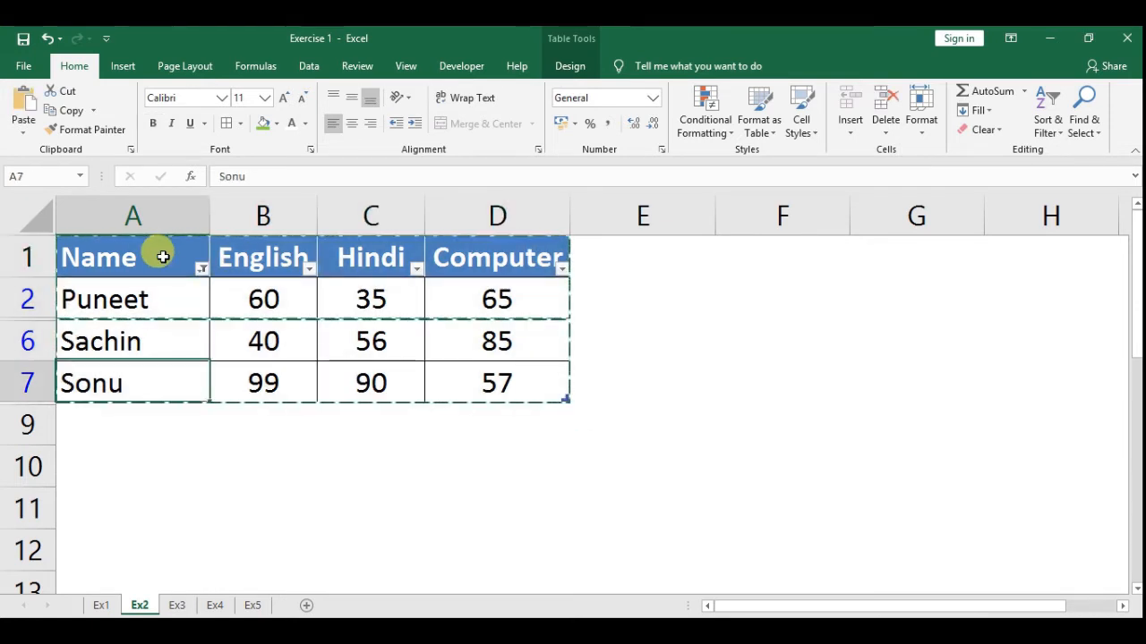
{"action": "key", "text": "Down"}
{"action": "key", "text": "Down"}
{"action": "key", "text": "Down"}
{"action": "key", "text": "ctrl+v"}
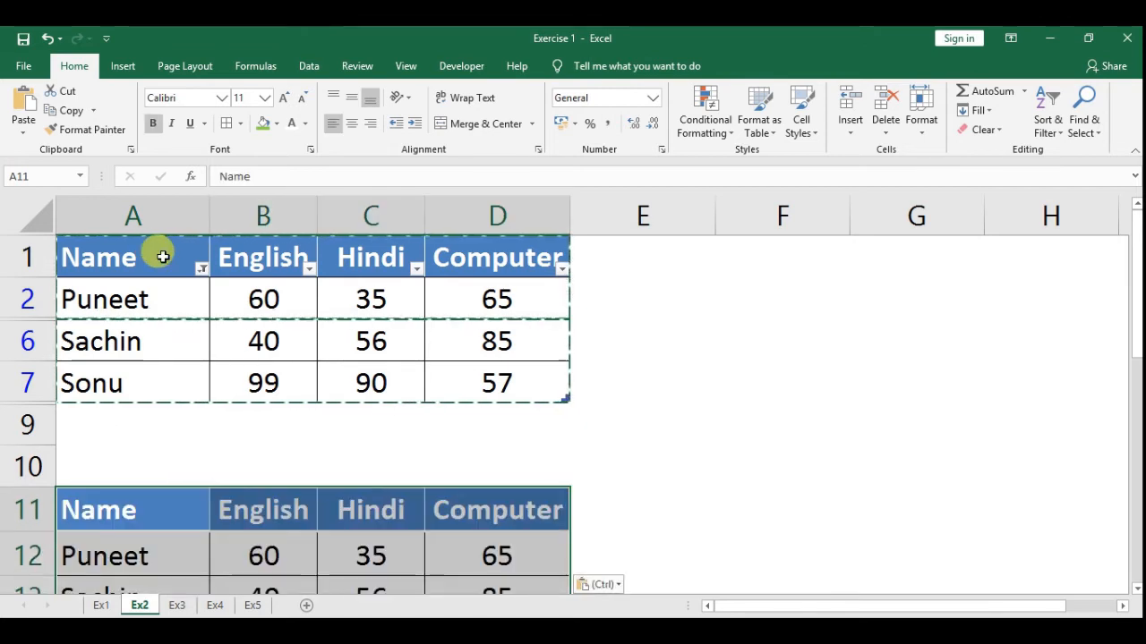
Check the pasted rows 11 to 14, return to cell A1 and cancel the copy selection.
{"action": "key", "text": "Down"}
{"action": "key", "text": "Down"}
{"action": "key", "text": "Down"}
{"action": "key", "text": "Down"}
{"action": "key", "text": "Up"}
{"action": "key", "text": "Up"}
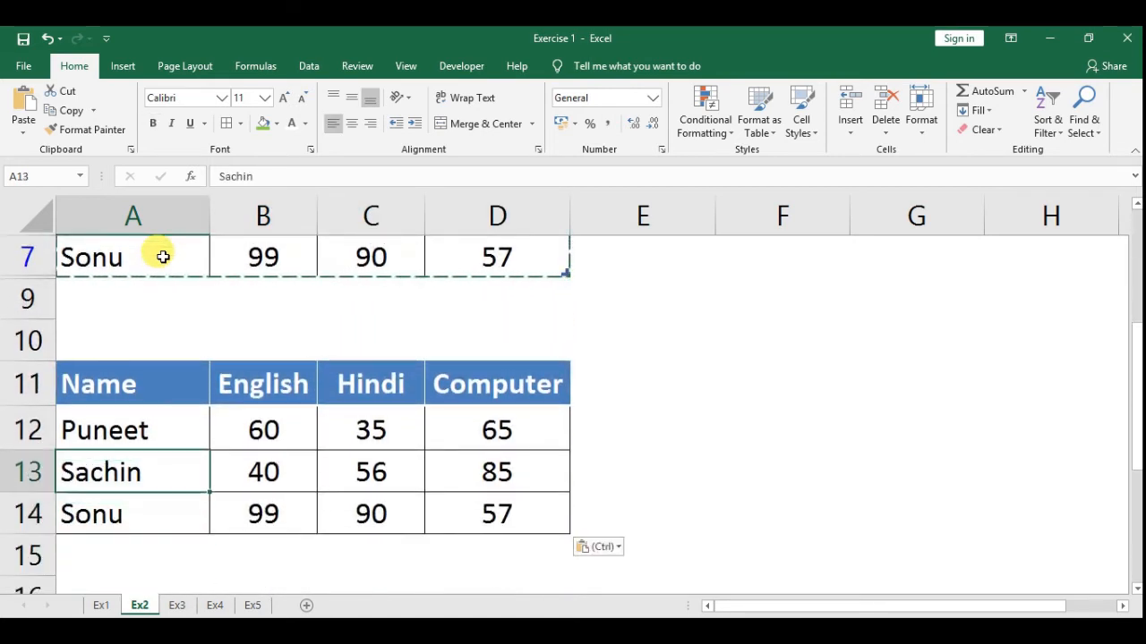
{"action": "key", "text": "Up"}
{"action": "key", "text": "Up"}
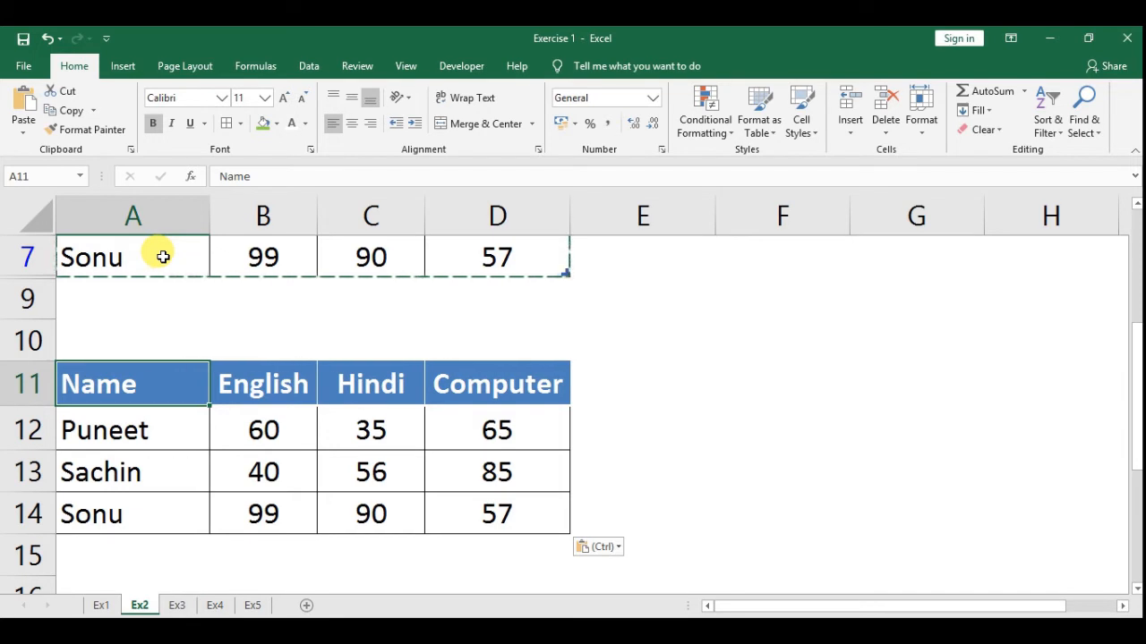
{"action": "key", "text": "Up"}
{"action": "key", "text": "ctrl+Home"}
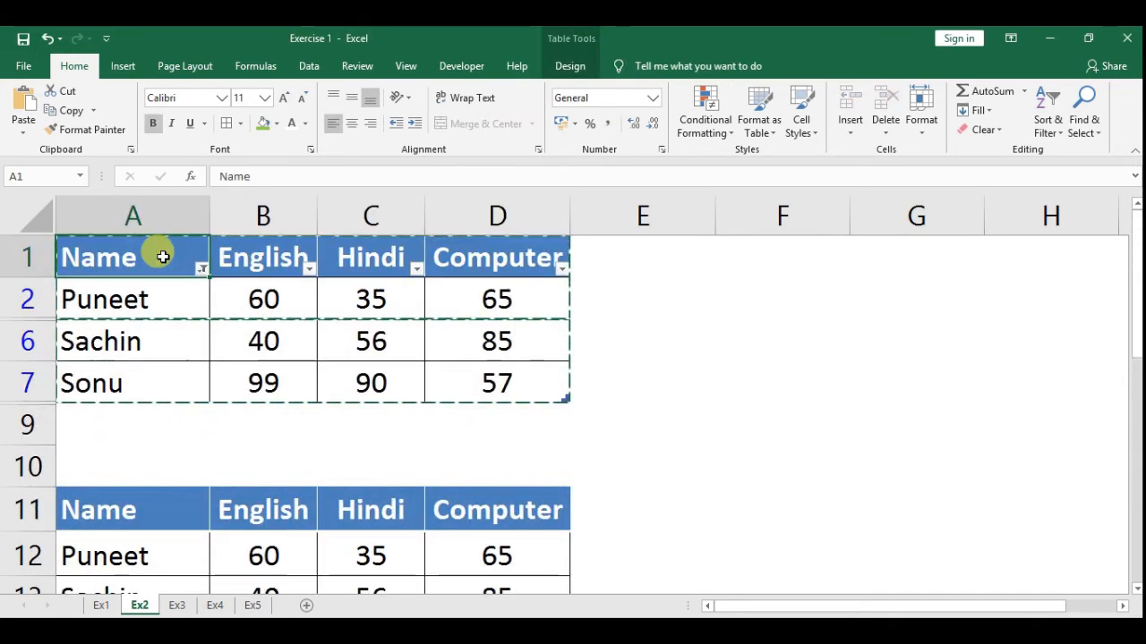
{"action": "key", "text": "Escape"}
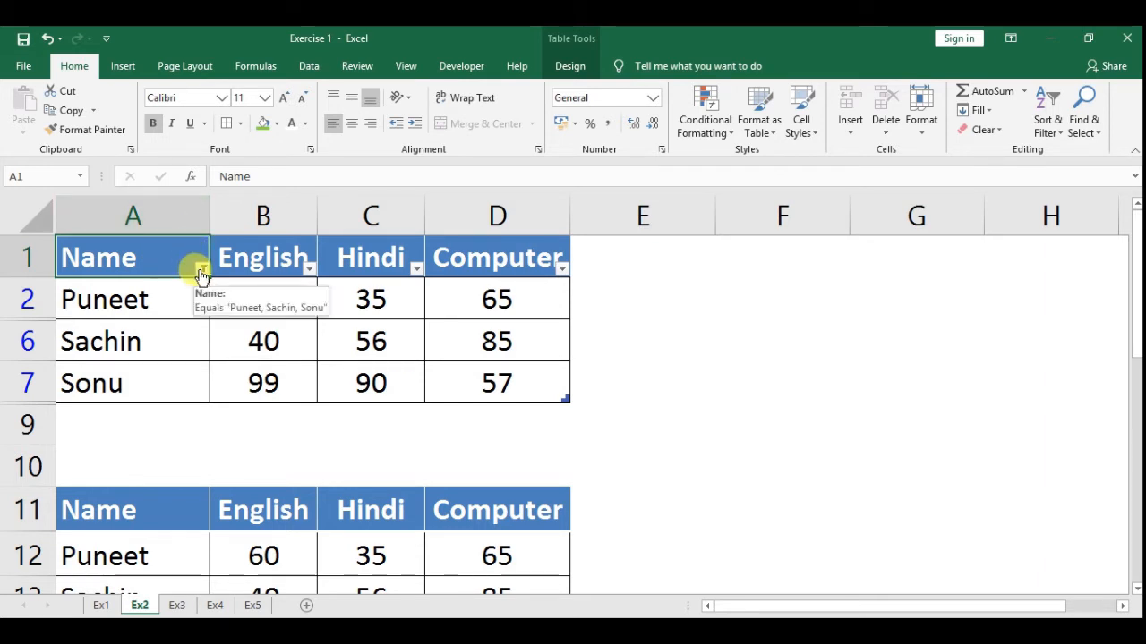
Reselect all entries in the Name column filter so every row of the marks table is shown.
{"action": "left_click", "coordinate": [203, 270]}
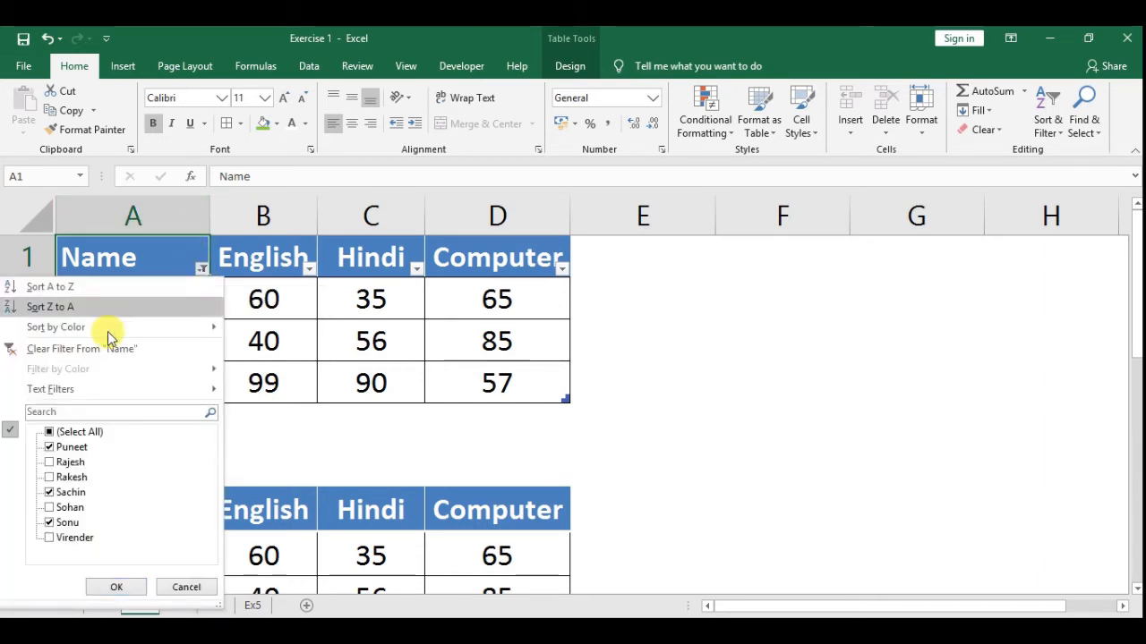
{"action": "left_click", "coordinate": [50, 434]}
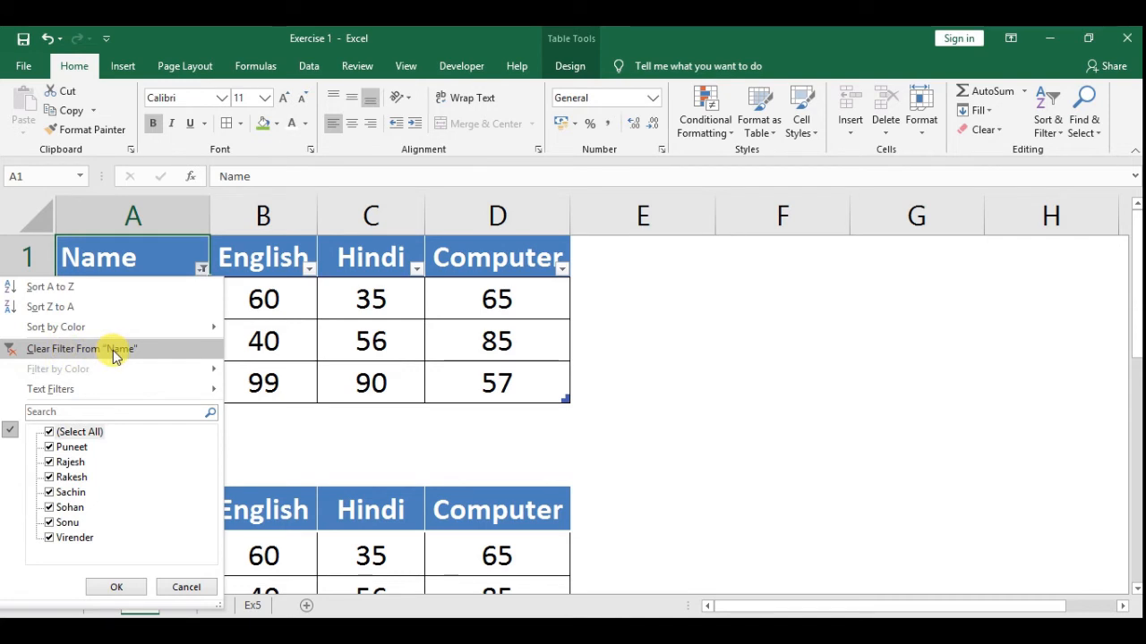
{"action": "left_click", "coordinate": [115, 587]}
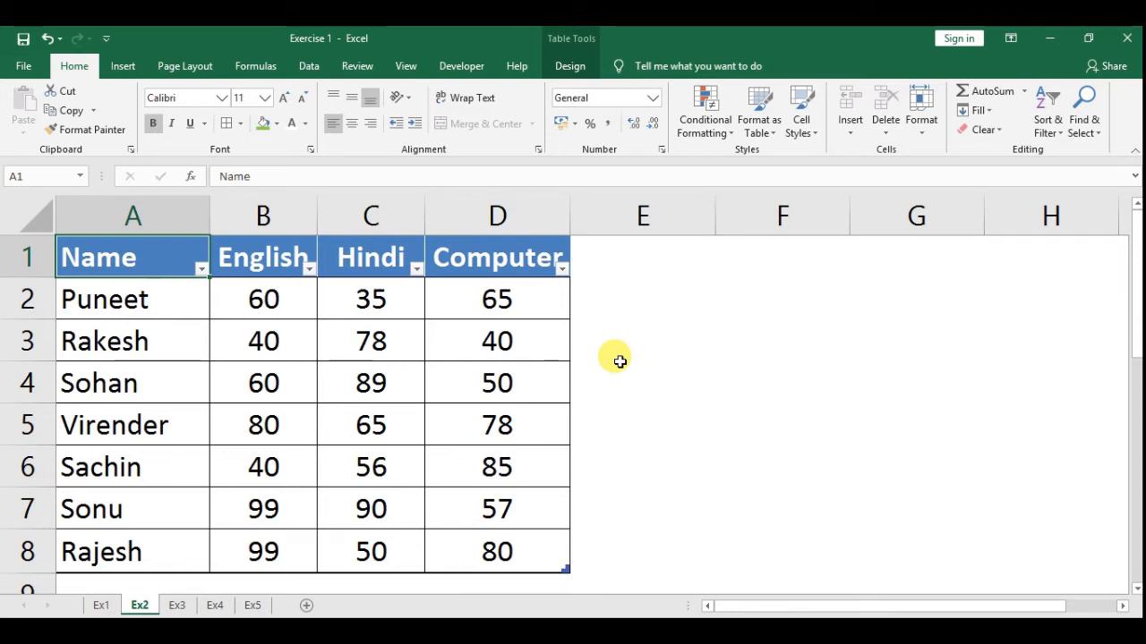
Turn off the Filter for the marks table.
{"action": "left_click", "coordinate": [1052, 125]}
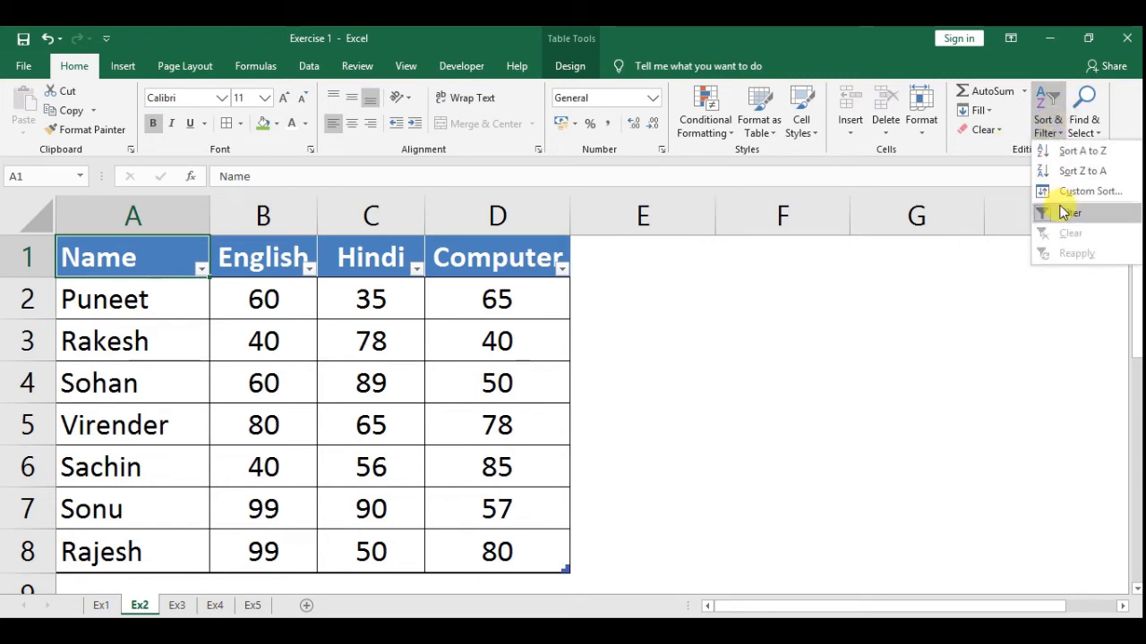
{"action": "left_click", "coordinate": [1073, 214]}
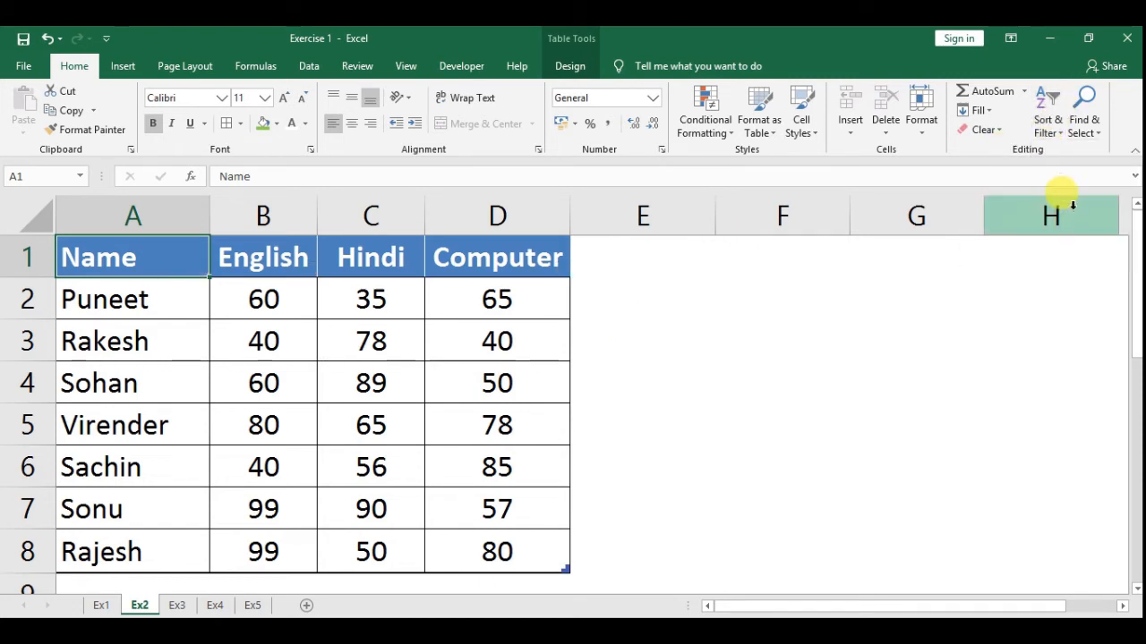
{"action": "left_click", "coordinate": [1065, 125]}
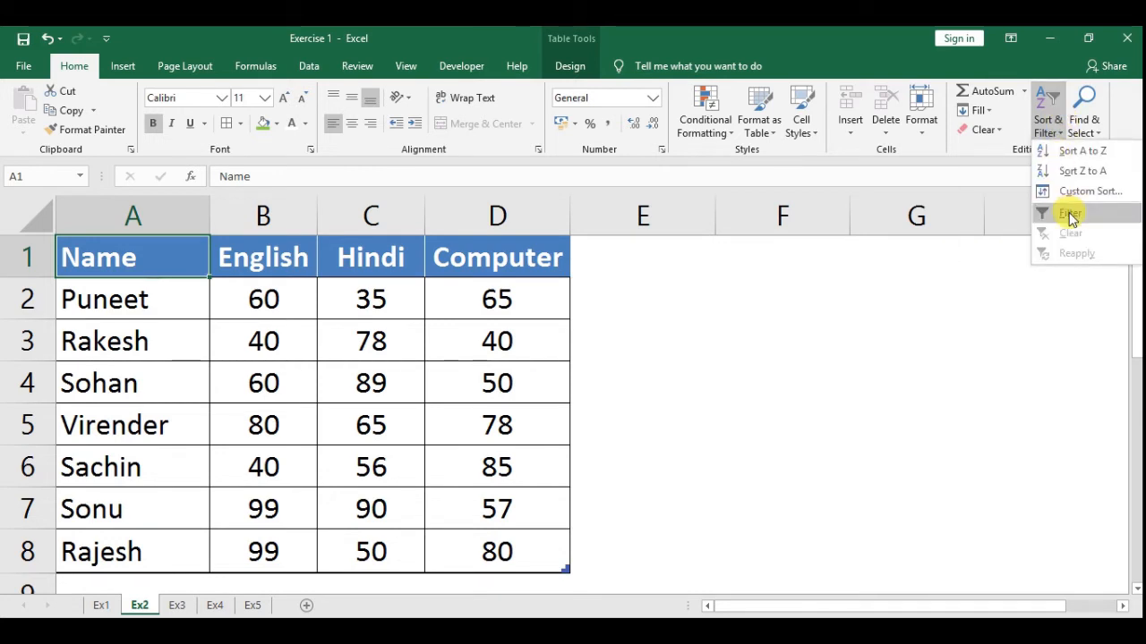
{"action": "left_click", "coordinate": [793, 298]}
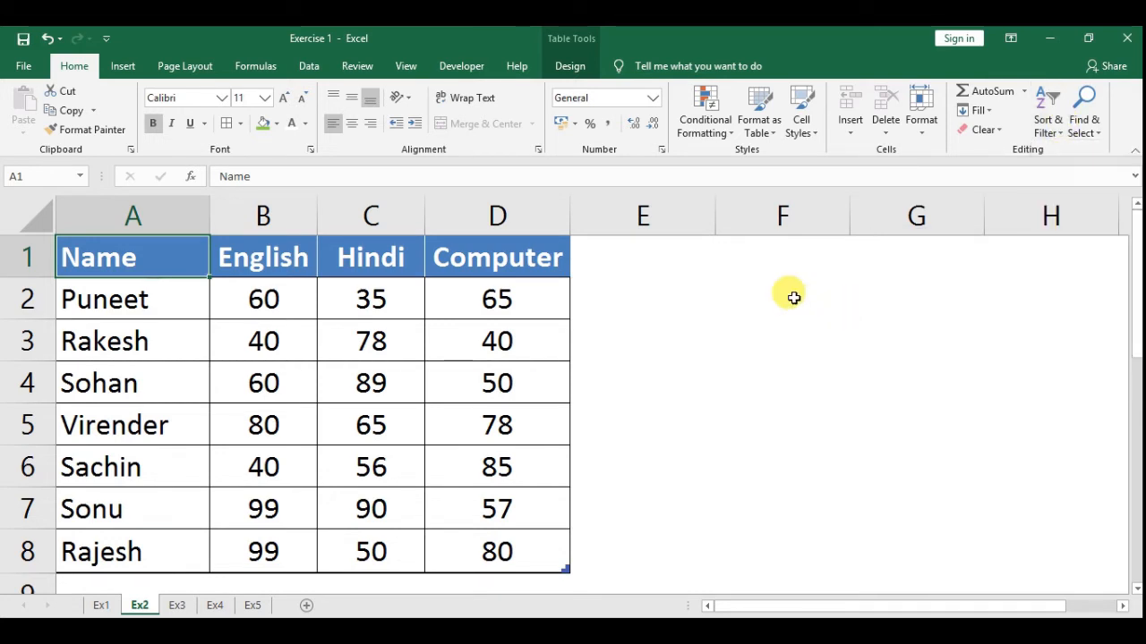
Turn the marks table's Filter on, switch it off and turn it back on.
{"action": "left_click", "coordinate": [312, 67]}
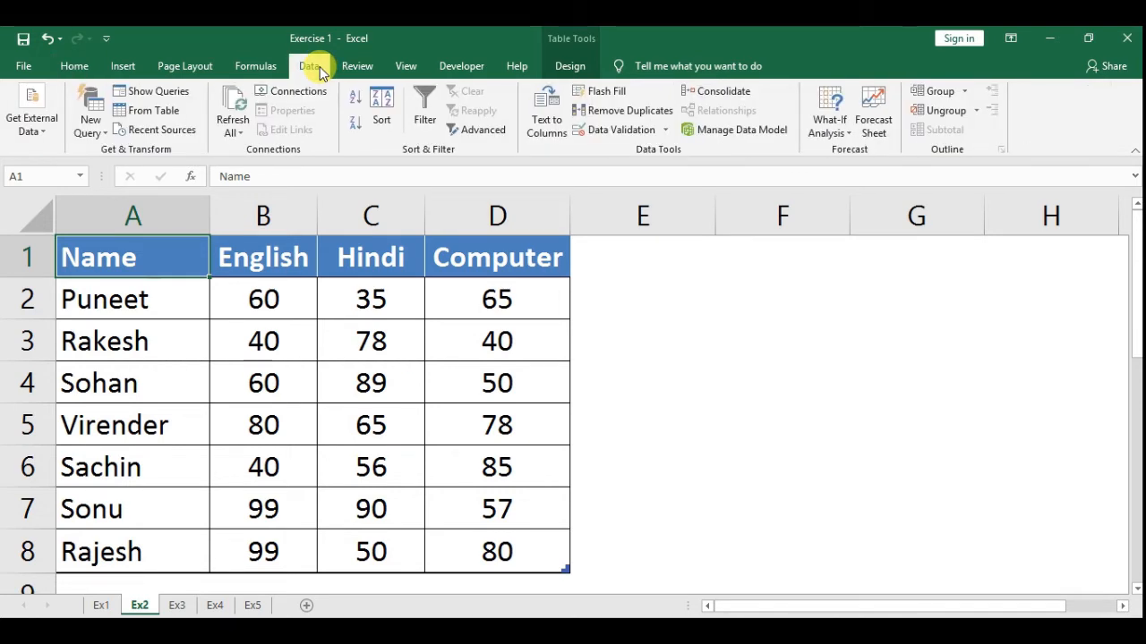
{"action": "left_click", "coordinate": [426, 105]}
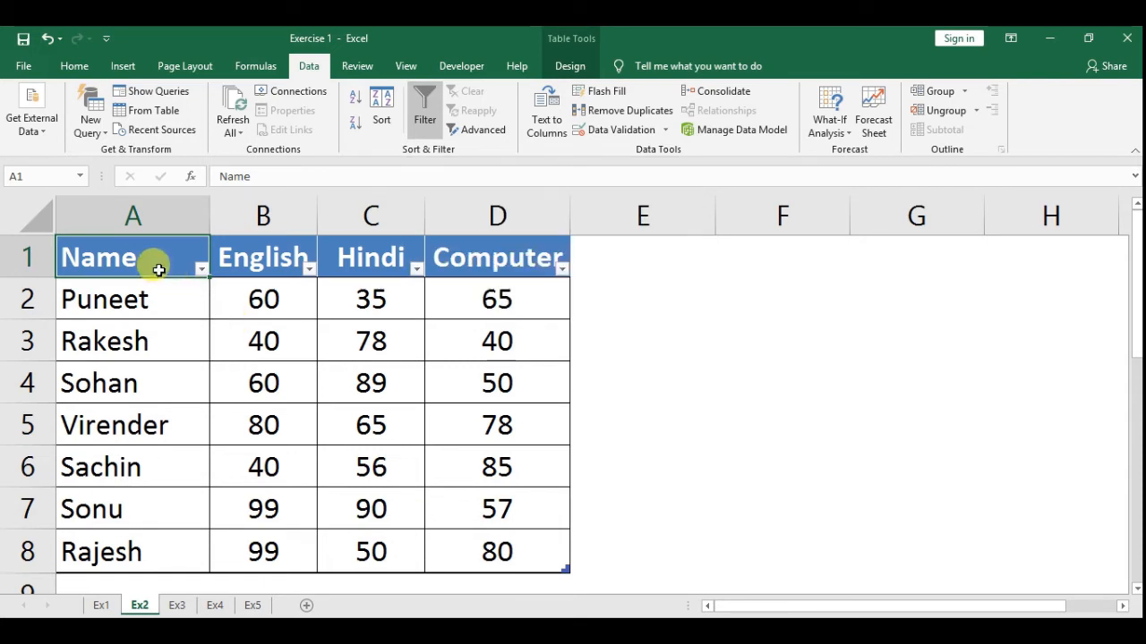
{"action": "key", "text": "ctrl+shift+l"}
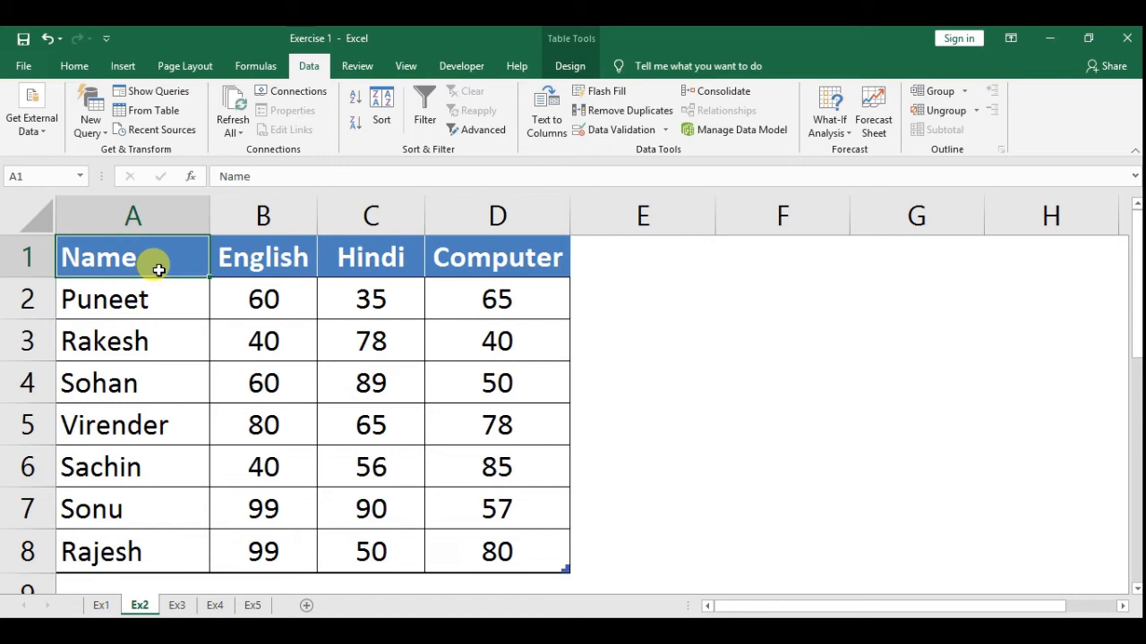
{"action": "key", "text": "ctrl+shift+l"}
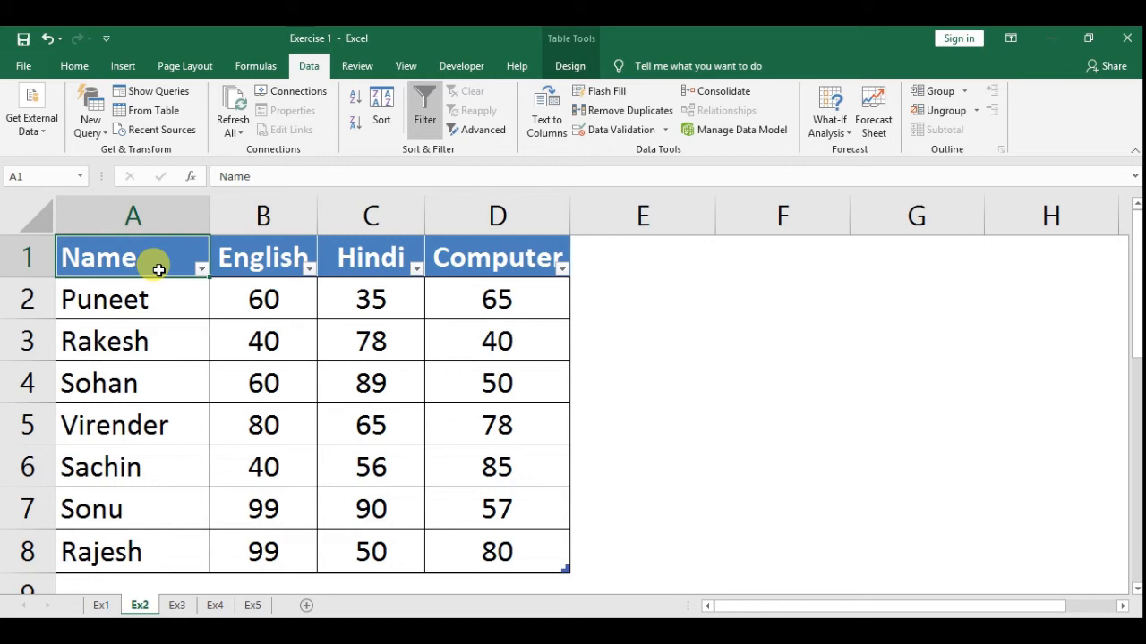
Switch to sheet Ex3 and select cell G9 below the bordered record.
{"action": "left_click", "coordinate": [175, 607]}
{"action": "left_click", "coordinate": [439, 465]}
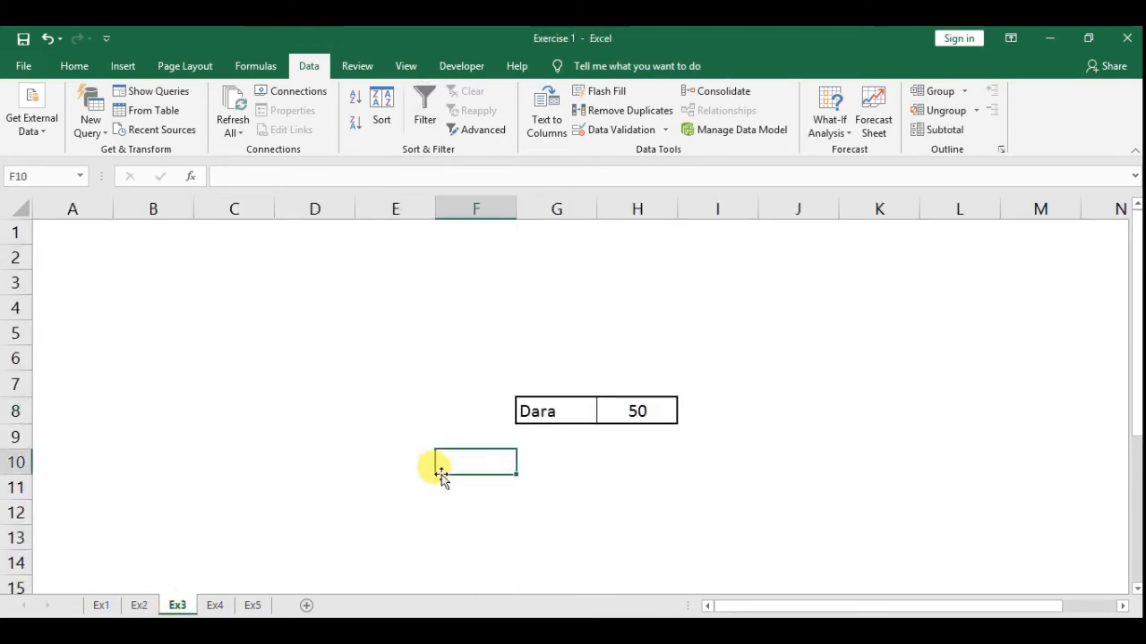
{"action": "left_click", "coordinate": [205, 442]}
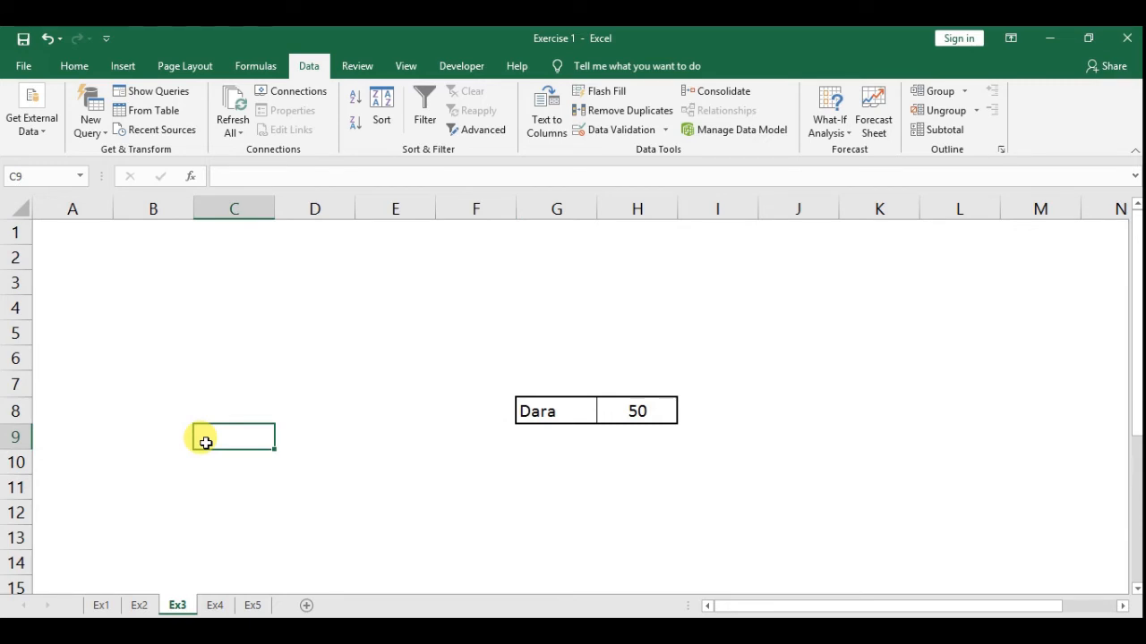
{"action": "left_click", "coordinate": [550, 442]}
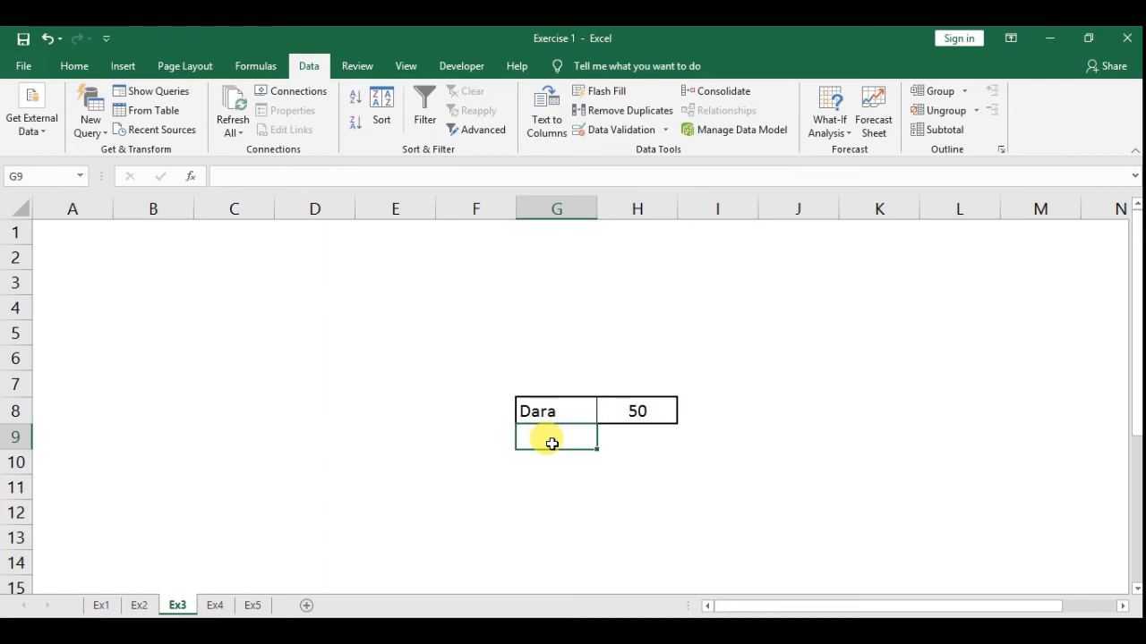
Copy the record in G8:H8 and paste it into the range G9:H18.
{"action": "key", "text": "Up"}
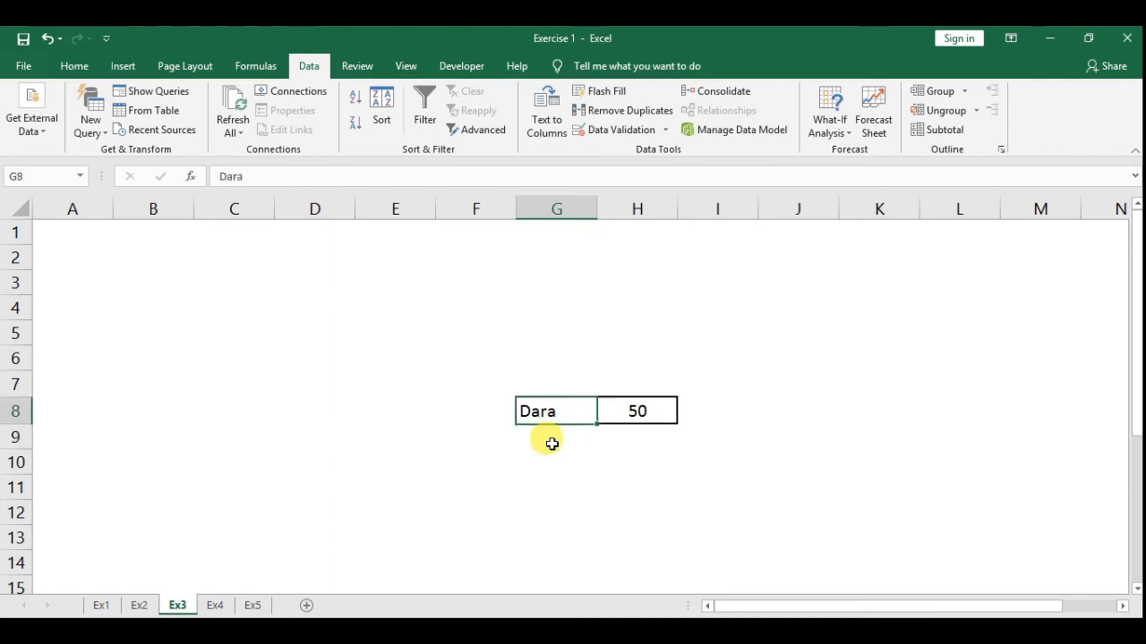
{"action": "key", "text": "shift+Right"}
{"action": "key", "text": "ctrl+c"}
{"action": "key", "text": "Down"}
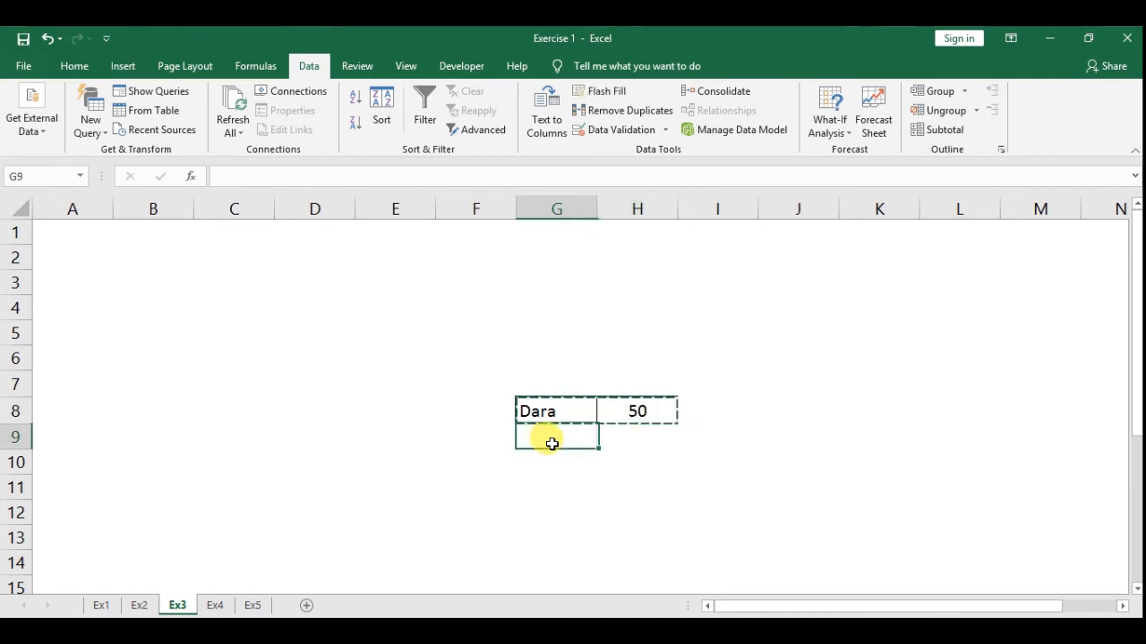
{"action": "key", "text": "shift+Right"}
{"action": "key", "text": "shift+Down"}
{"action": "key", "text": "shift+Down"}
{"action": "key", "text": "shift+Down"}
{"action": "key", "text": "shift+Down"}
{"action": "key", "text": "shift+Down"}
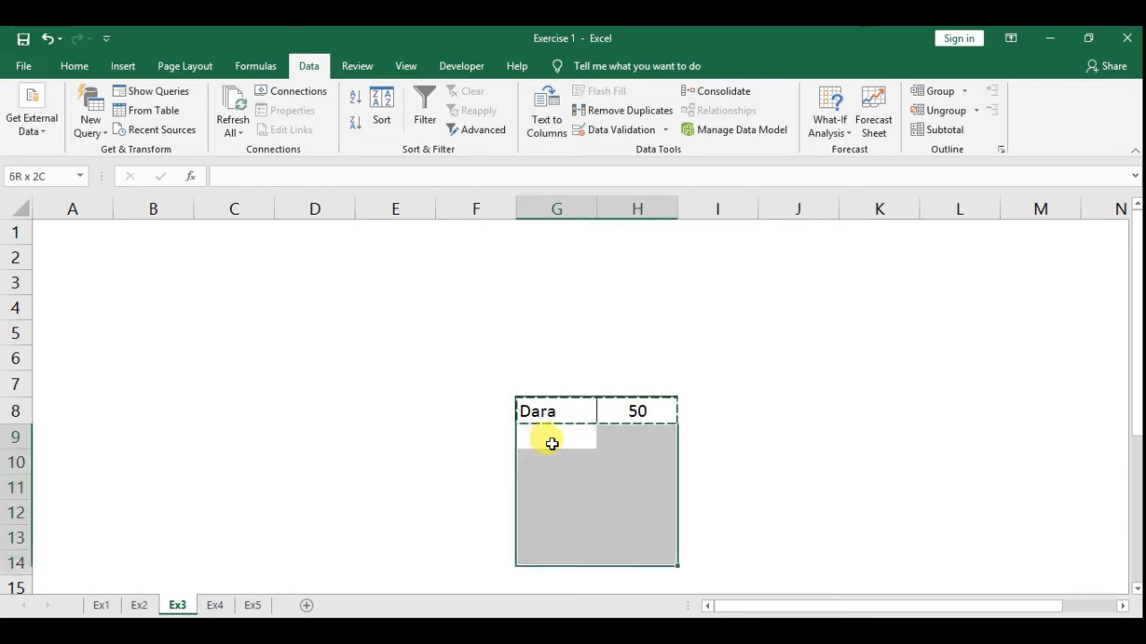
{"action": "key", "text": "shift+Down"}
{"action": "key", "text": "shift+Down"}
{"action": "key", "text": "shift+Down"}
{"action": "key", "text": "shift+Down"}
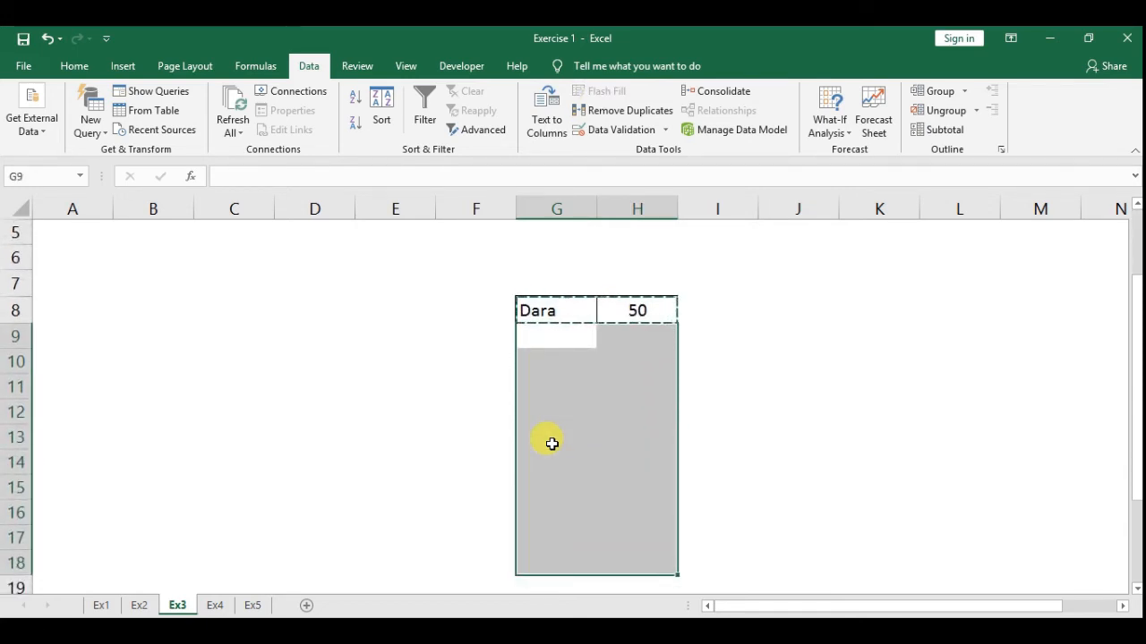
{"action": "key", "text": "ctrl+v"}
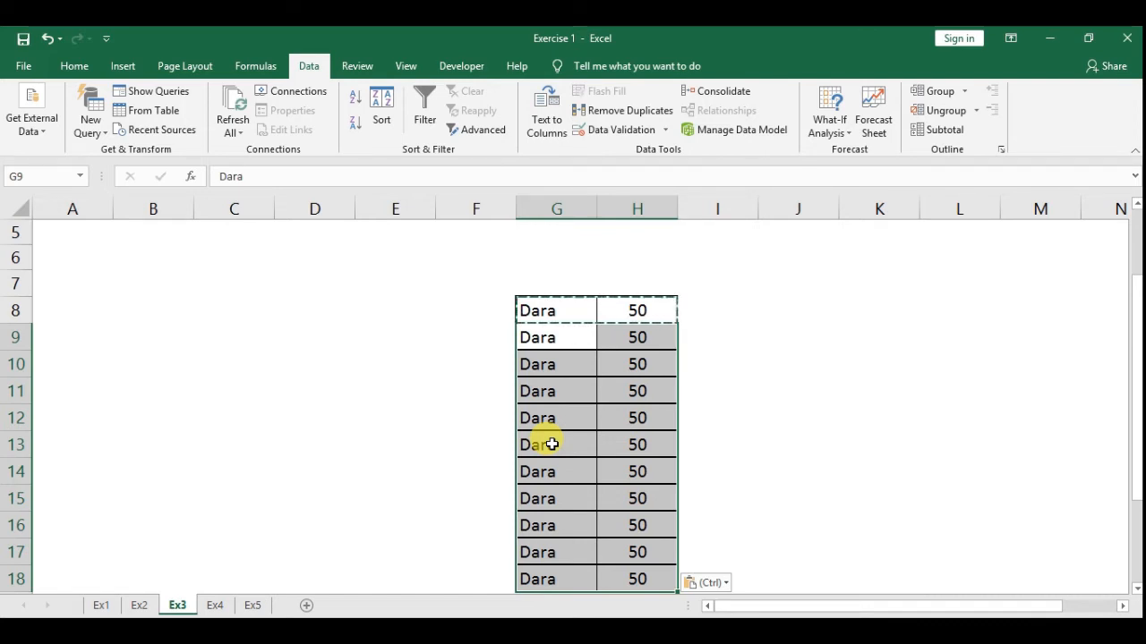
Undo the paste into G9:H18 and cancel the copy selection.
{"action": "key", "text": "ctrl+z"}
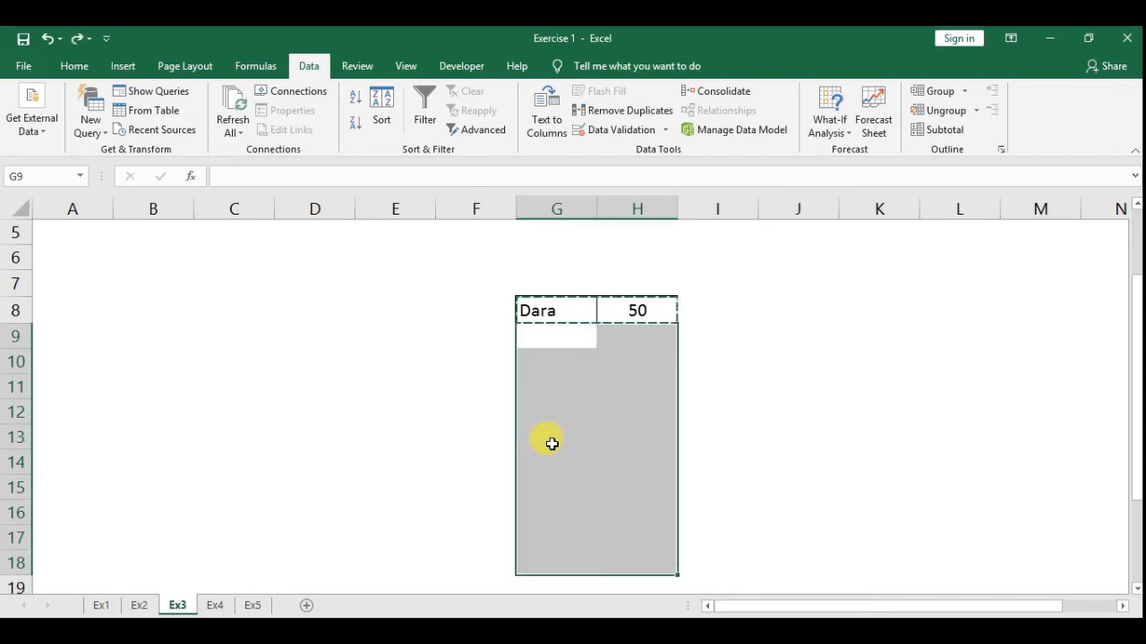
{"action": "key", "text": "Escape"}
Fill the record in G8:H8 down through row 19 with the Fill Down command.
{"action": "key", "text": "Down"}
{"action": "key", "text": "Up"}
{"action": "key", "text": "Up"}
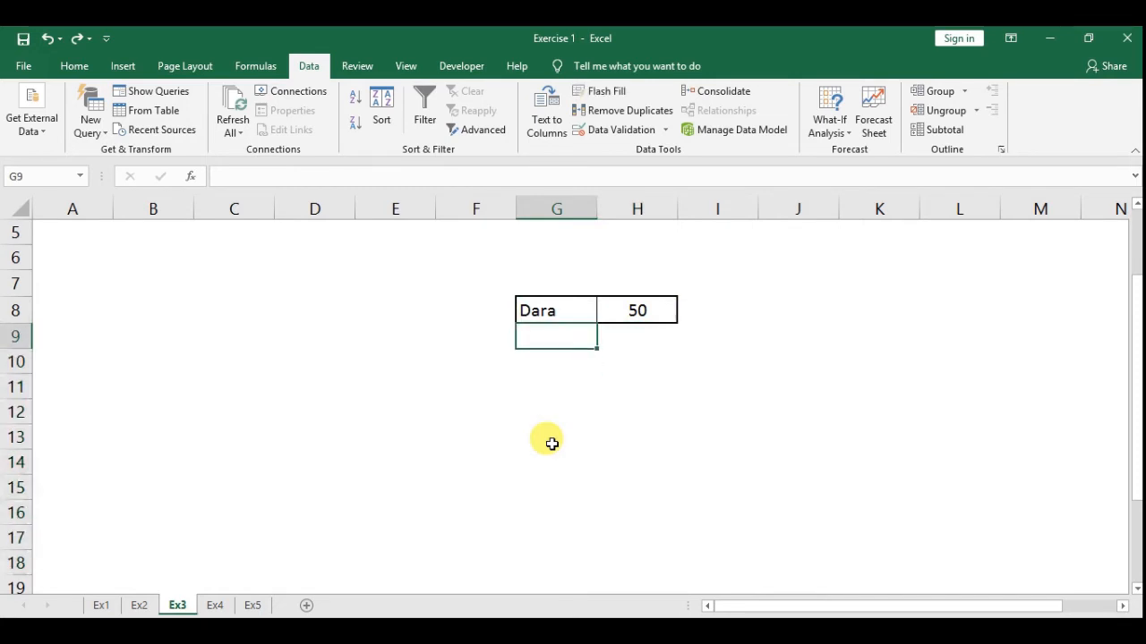
{"action": "key", "text": "shift+Right"}
{"action": "key", "text": "shift+Down"}
{"action": "key", "text": "shift+Down"}
{"action": "key", "text": "shift+Down"}
{"action": "key", "text": "shift+Down"}
{"action": "key", "text": "shift+Down"}
{"action": "key", "text": "shift+Down"}
{"action": "key", "text": "shift+Down"}
{"action": "key", "text": "shift+Down"}
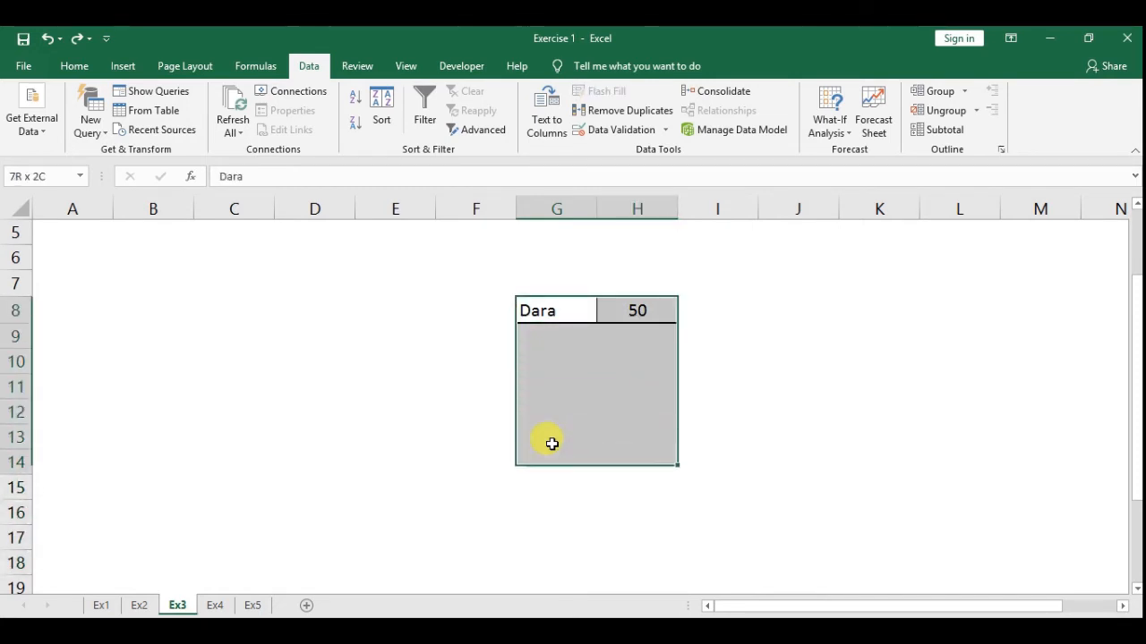
{"action": "key", "text": "shift+Down"}
{"action": "key", "text": "shift+Down"}
{"action": "key", "text": "shift+Down"}
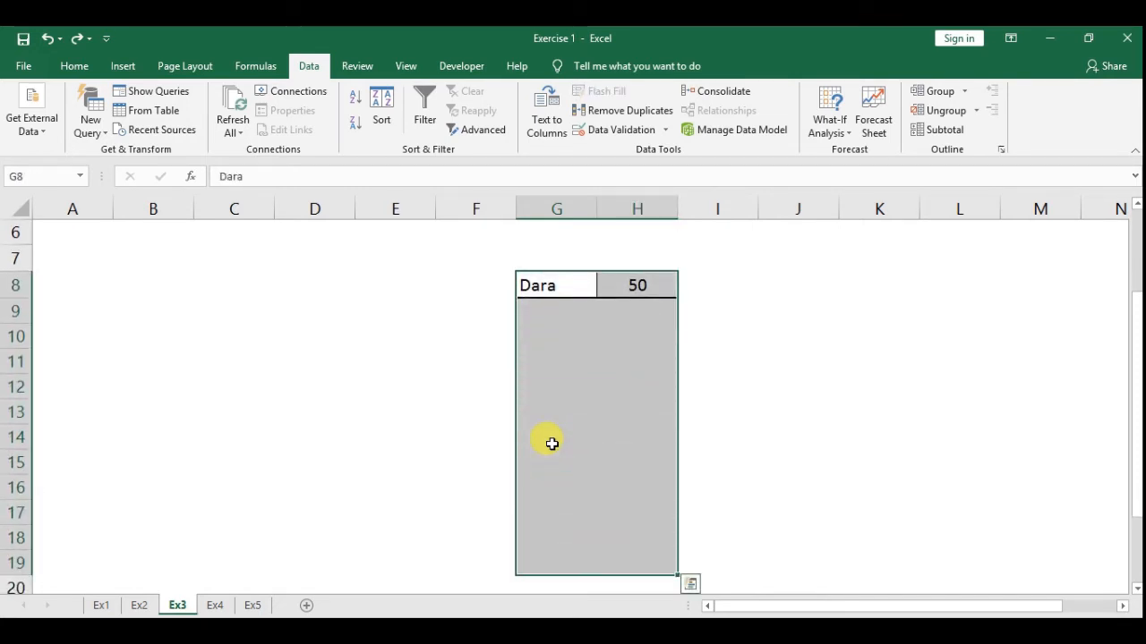
{"action": "key", "text": "ctrl+d"}
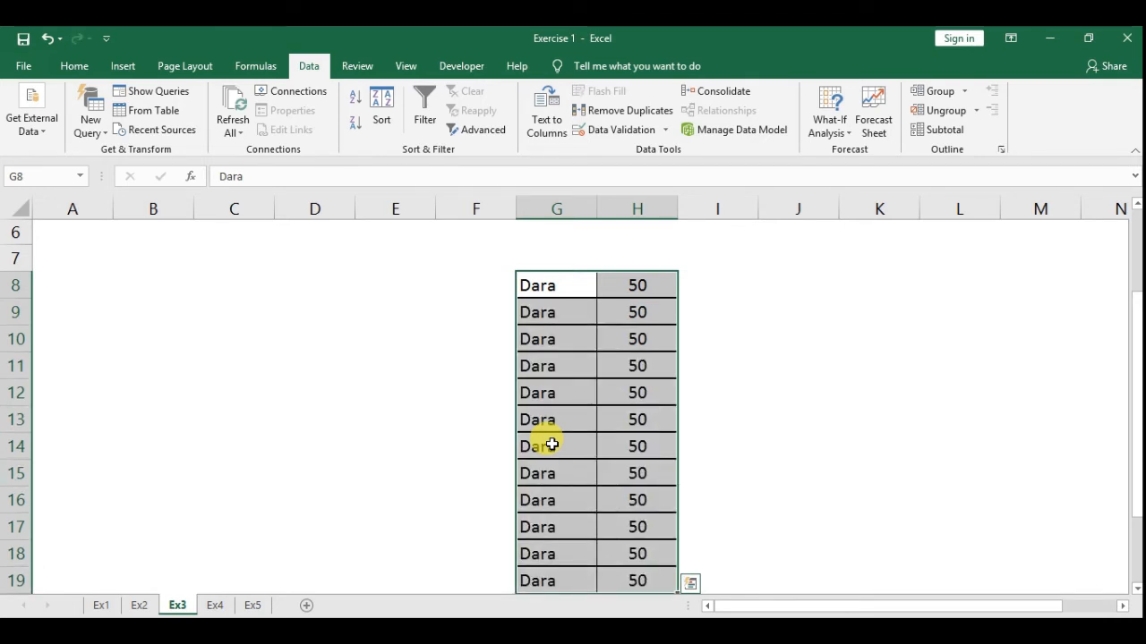
Undo the fill through row 19 and fill the record in G8:H8 down through row 15 with Fill Down.
{"action": "key", "text": "ctrl+z"}
{"action": "key", "text": "ctrl+z"}
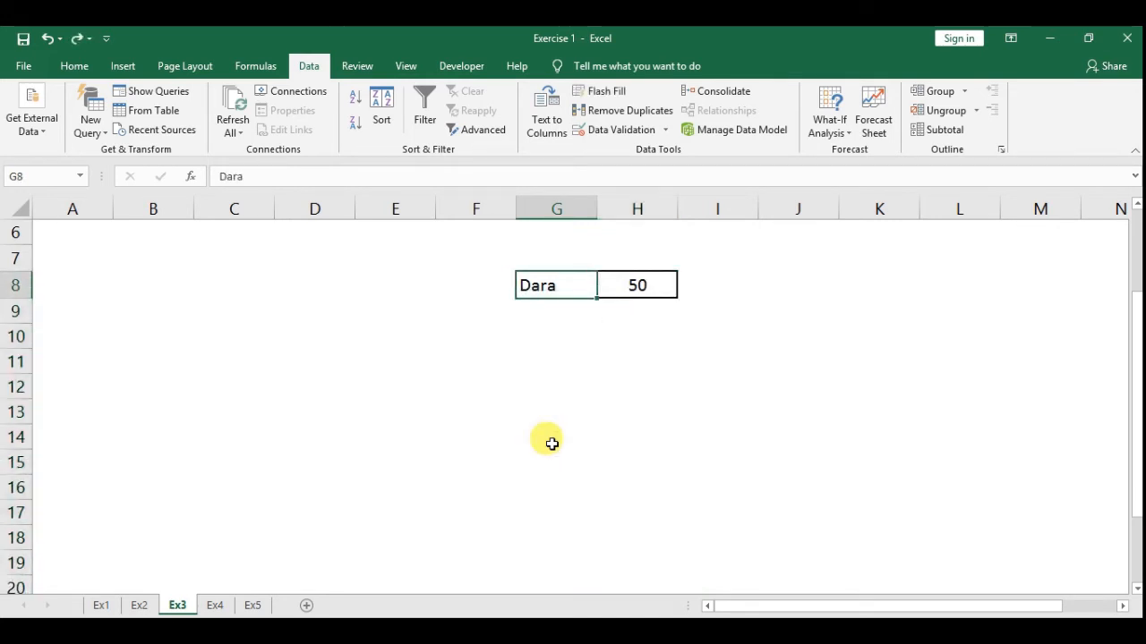
{"action": "key", "text": "shift+Right"}
{"action": "key", "text": "shift+Down"}
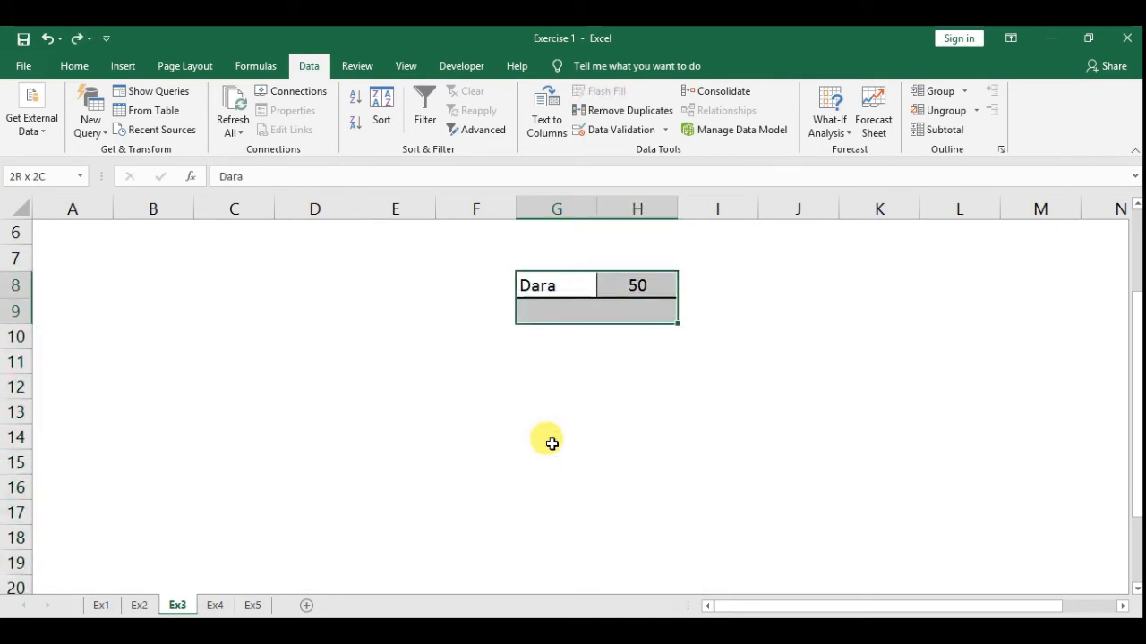
{"action": "key", "text": "shift+Down"}
{"action": "key", "text": "shift+Down"}
{"action": "key", "text": "shift+Down"}
{"action": "key", "text": "shift+Down"}
{"action": "key", "text": "shift+Down"}
{"action": "key", "text": "shift+Down"}
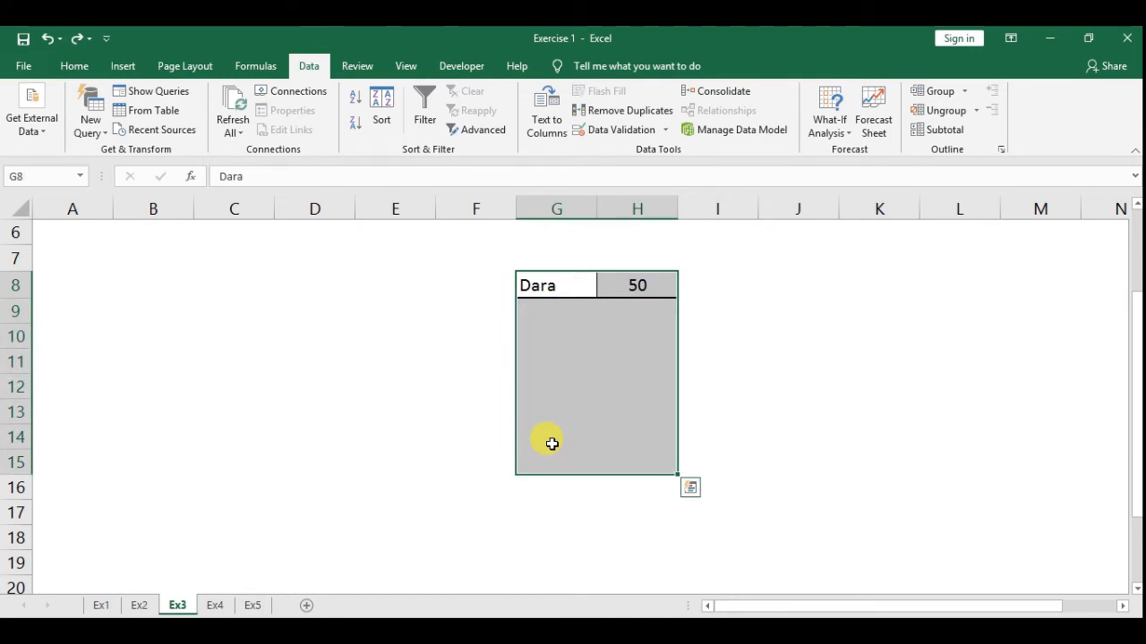
{"action": "key", "text": "ctrl+d"}
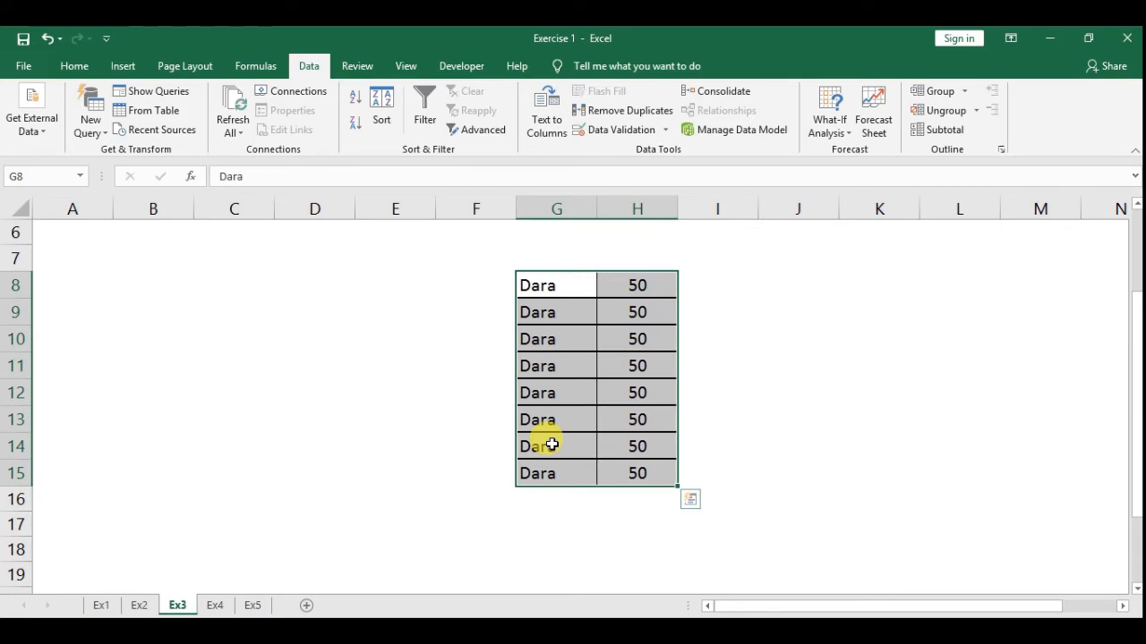
{"action": "key", "text": "Up"}
{"action": "key", "text": "Up"}
{"action": "key", "text": "Up"}
{"action": "key", "text": "Up"}
{"action": "key", "text": "Up"}
{"action": "key", "text": "Up"}
{"action": "key", "text": "Up"}
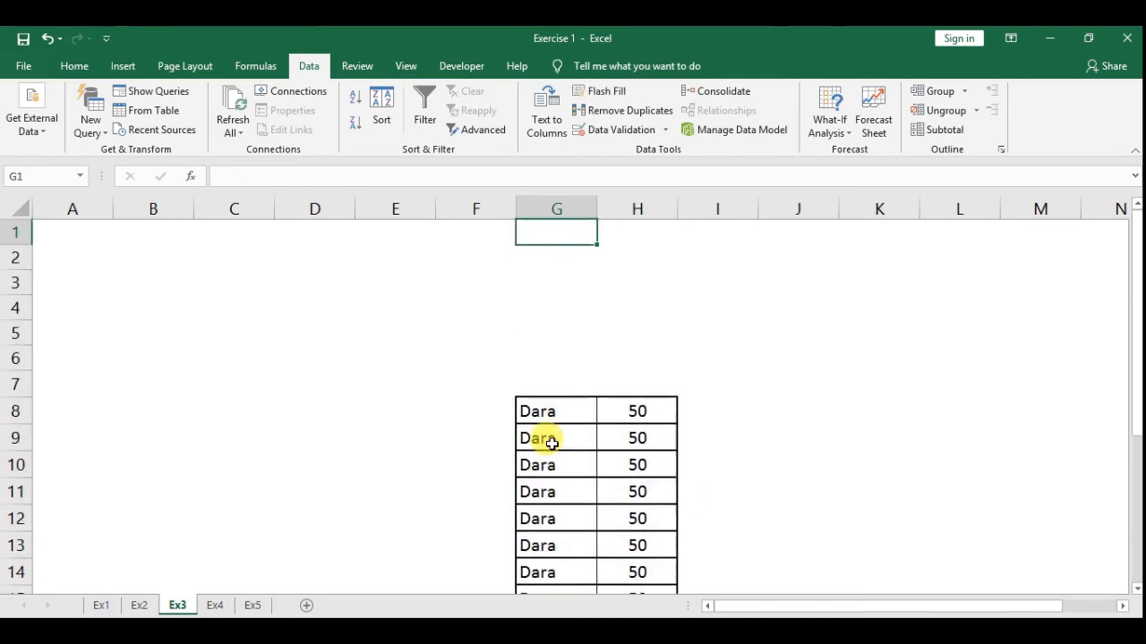
{"action": "key", "text": "Down"}
{"action": "key", "text": "Down"}
{"action": "key", "text": "Down"}
{"action": "key", "text": "Down"}
{"action": "key", "text": "Down"}
{"action": "key", "text": "Down"}
{"action": "key", "text": "Down"}
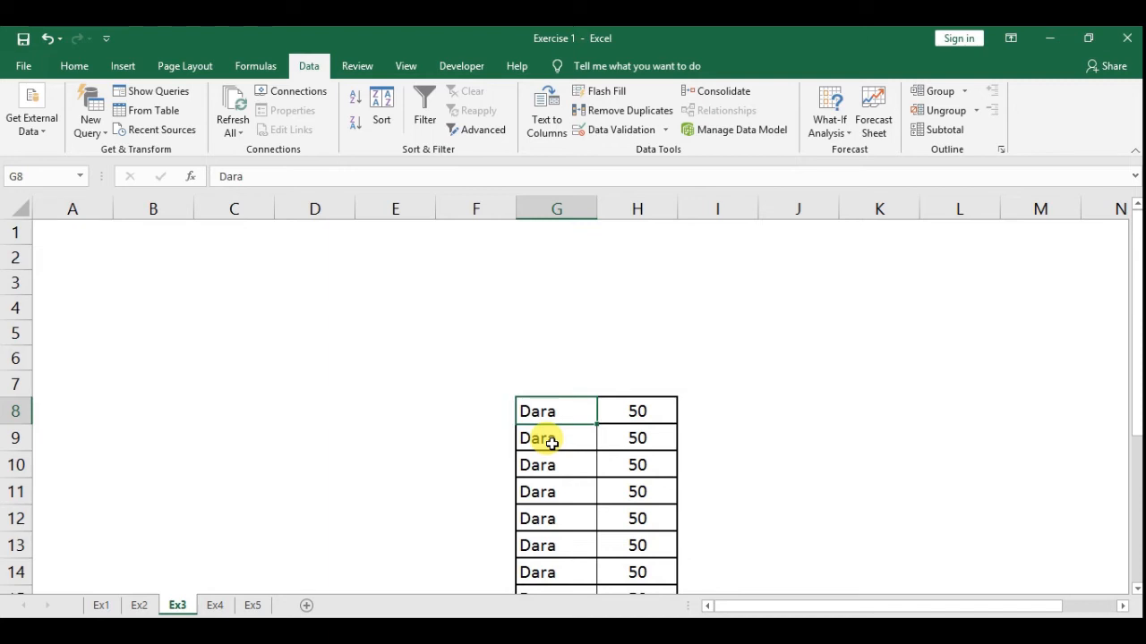
{"action": "key", "text": "Right"}
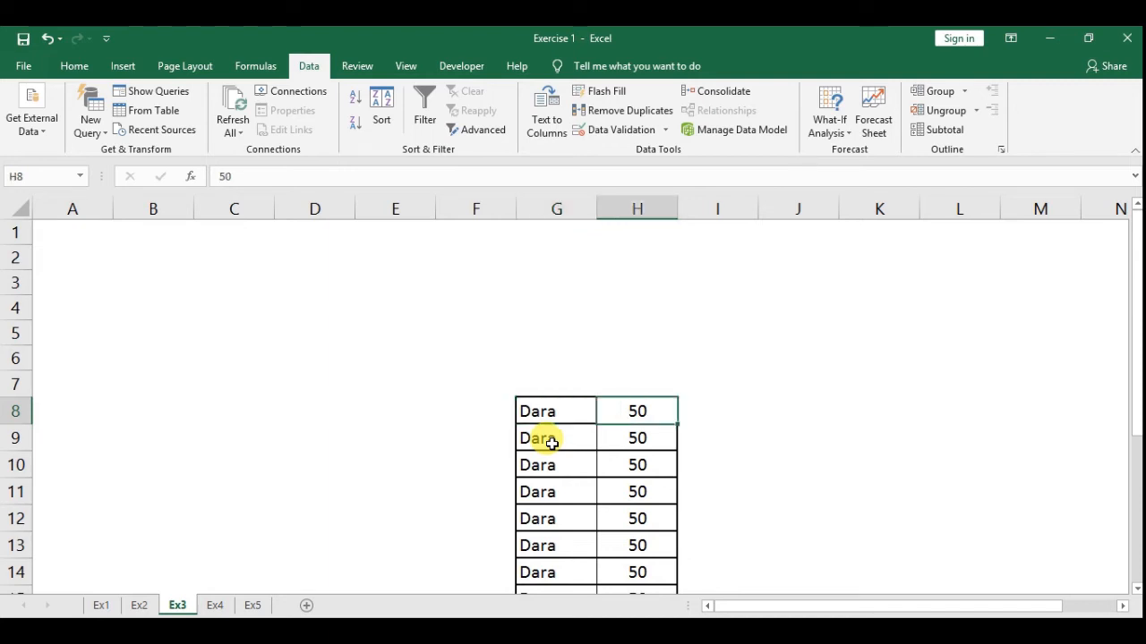
{"action": "key", "text": "Right"}
{"action": "key", "text": "Left"}
{"action": "key", "text": "Right"}
{"action": "key", "text": "Right"}
{"action": "key", "text": "Right"}
{"action": "key", "text": "Right"}
{"action": "key", "text": "Right"}
{"action": "key", "text": "Right"}
{"action": "key", "text": "Left"}
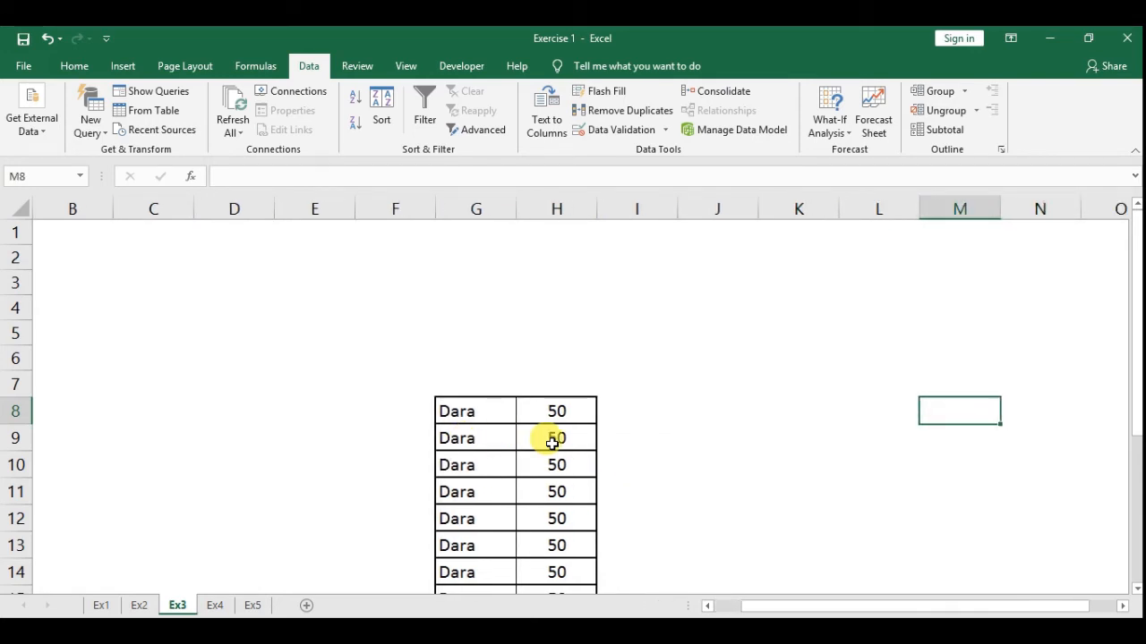
Fill the value in H8 across to M8 with the Fill Right command and undo the fill.
{"action": "key", "text": "Left"}
{"action": "key", "text": "Left"}
{"action": "key", "text": "Left"}
{"action": "key", "text": "Left"}
{"action": "key", "text": "Left"}
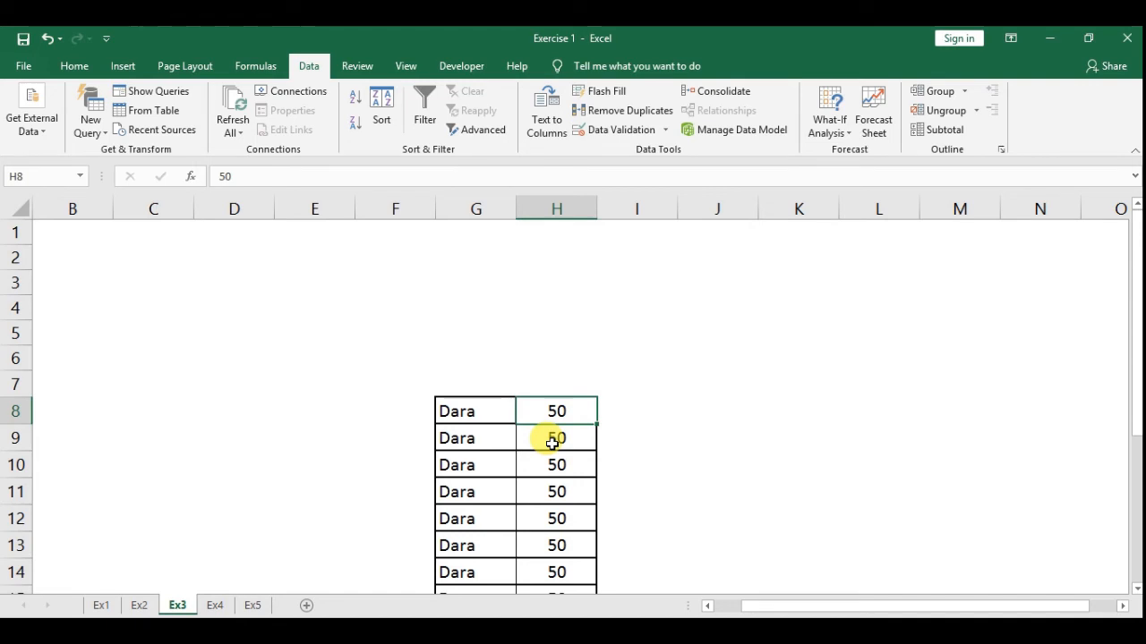
{"action": "key", "text": "shift+Right"}
{"action": "key", "text": "shift+Right"}
{"action": "key", "text": "shift+Right"}
{"action": "key", "text": "shift+Right"}
{"action": "key", "text": "shift+Right"}
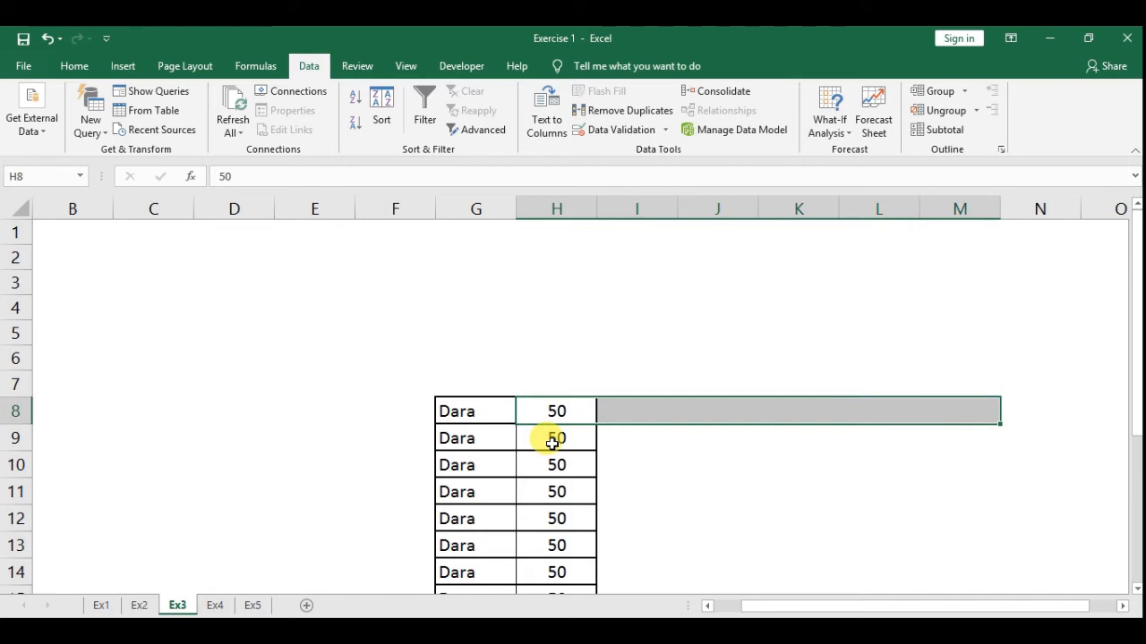
{"action": "key", "text": "ctrl+r"}
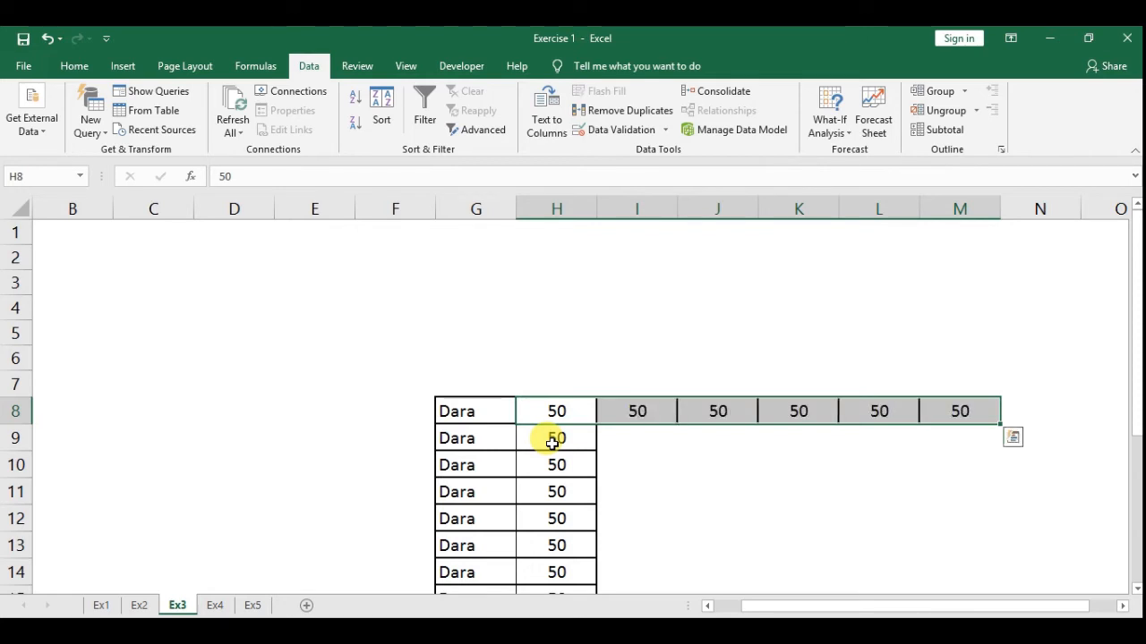
{"action": "key", "text": "ctrl+z"}
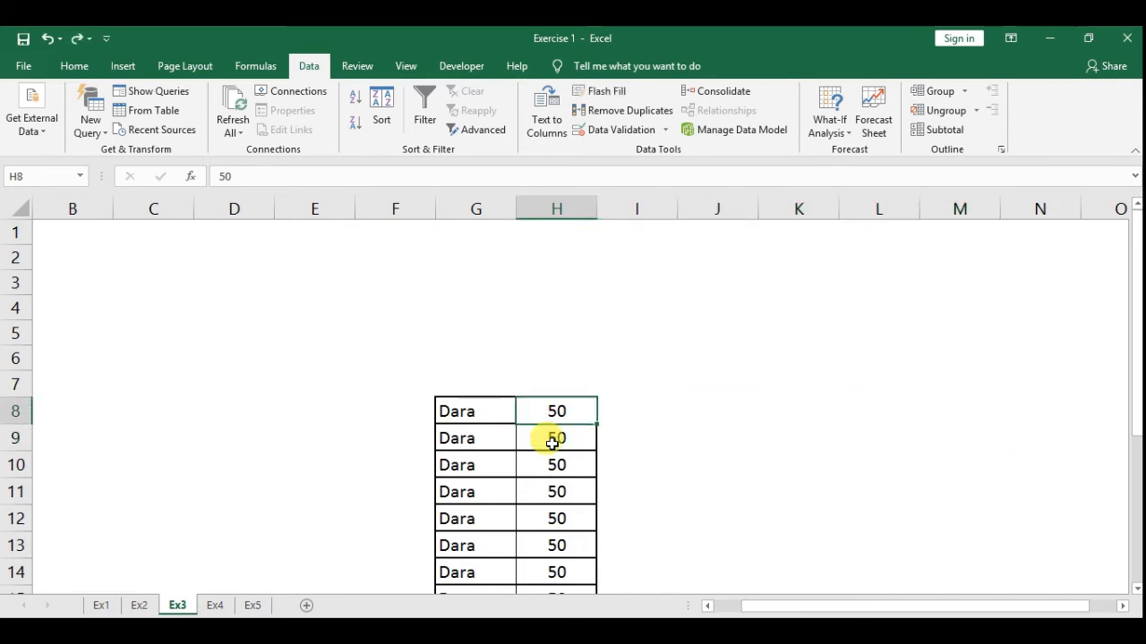
Fill the value in H8 across to O8 with the Fill Right command.
{"action": "key", "text": "shift+Right"}
{"action": "key", "text": "shift+Right"}
{"action": "key", "text": "shift+Right"}
{"action": "key", "text": "shift+Right"}
{"action": "key", "text": "shift+Right"}
{"action": "key", "text": "shift+Right"}
{"action": "key", "text": "shift+Right"}
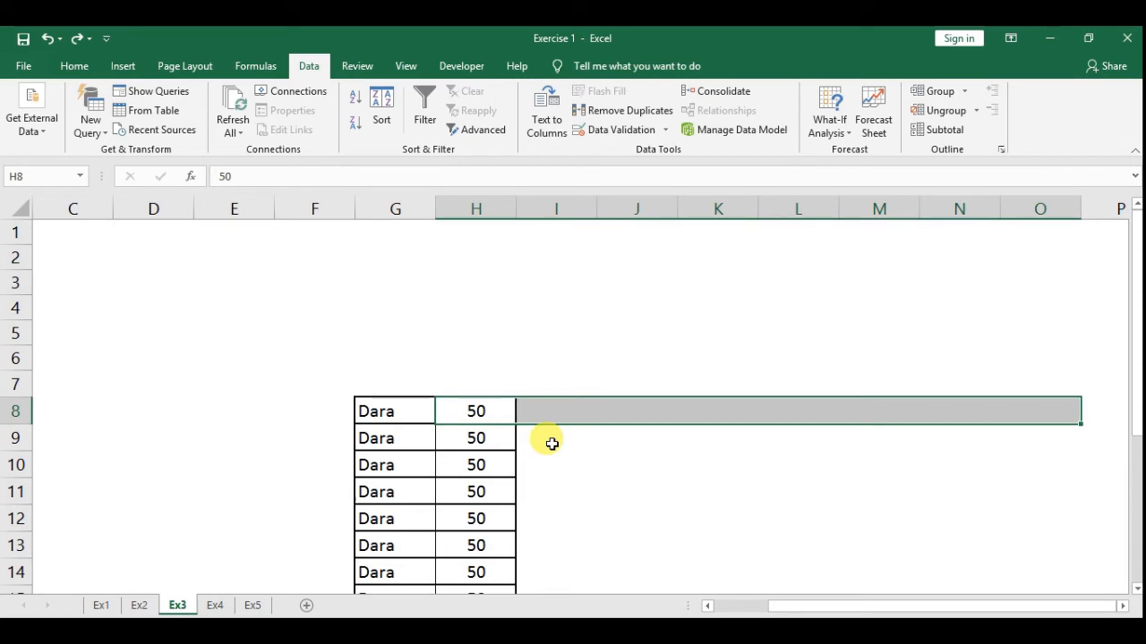
{"action": "key", "text": "ctrl+r"}
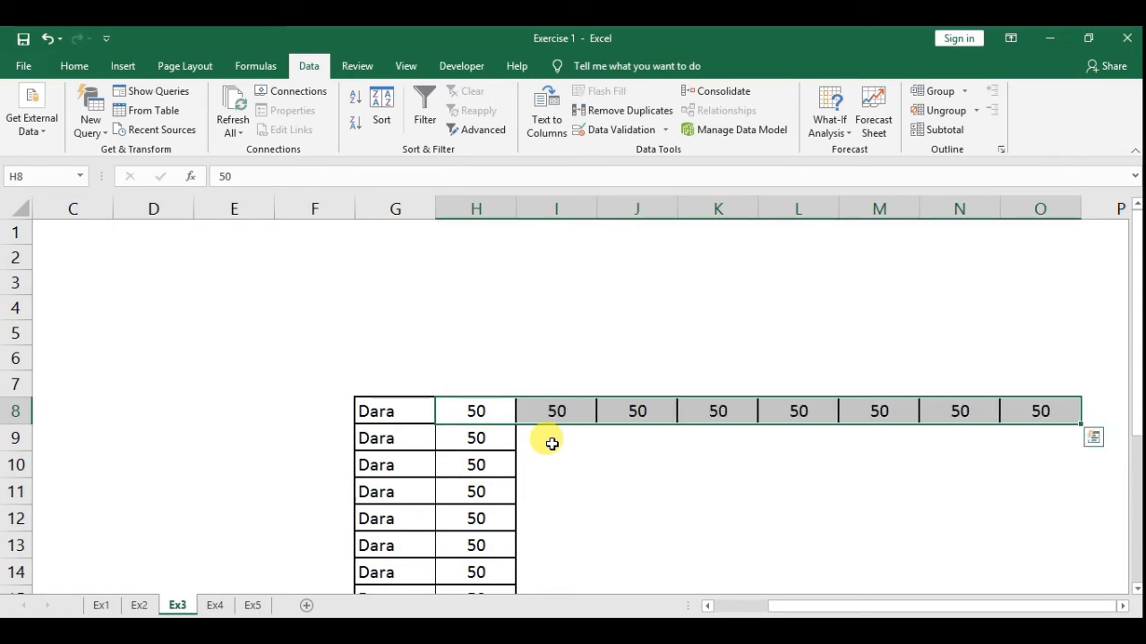
{"action": "key", "text": "Left"}
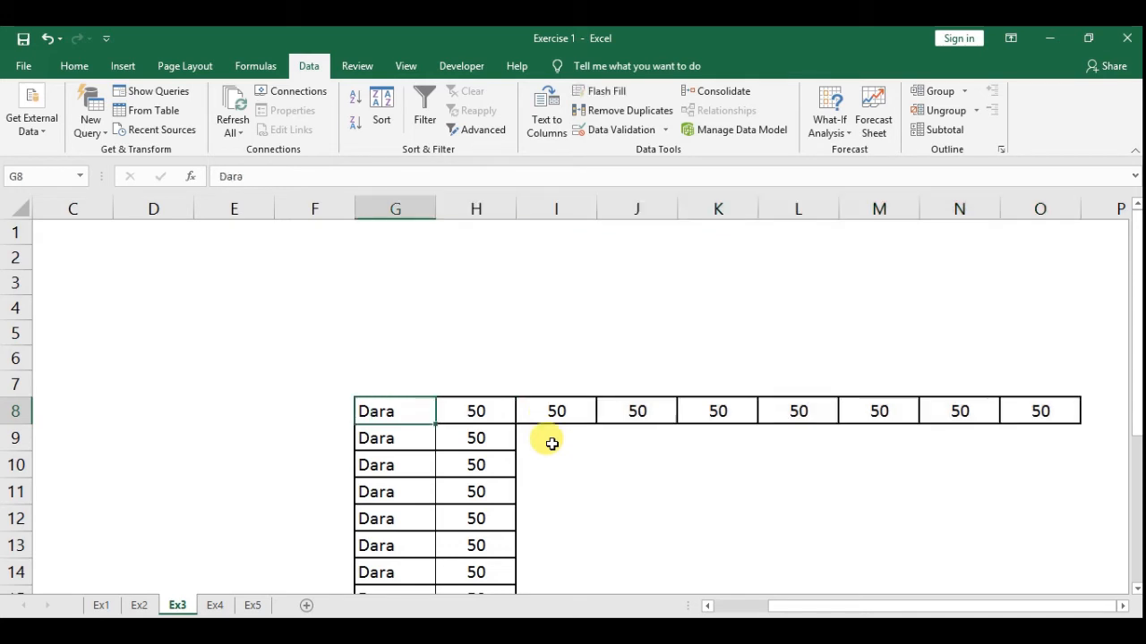
{"action": "key", "text": "Down"}
{"action": "key", "text": "Right"}
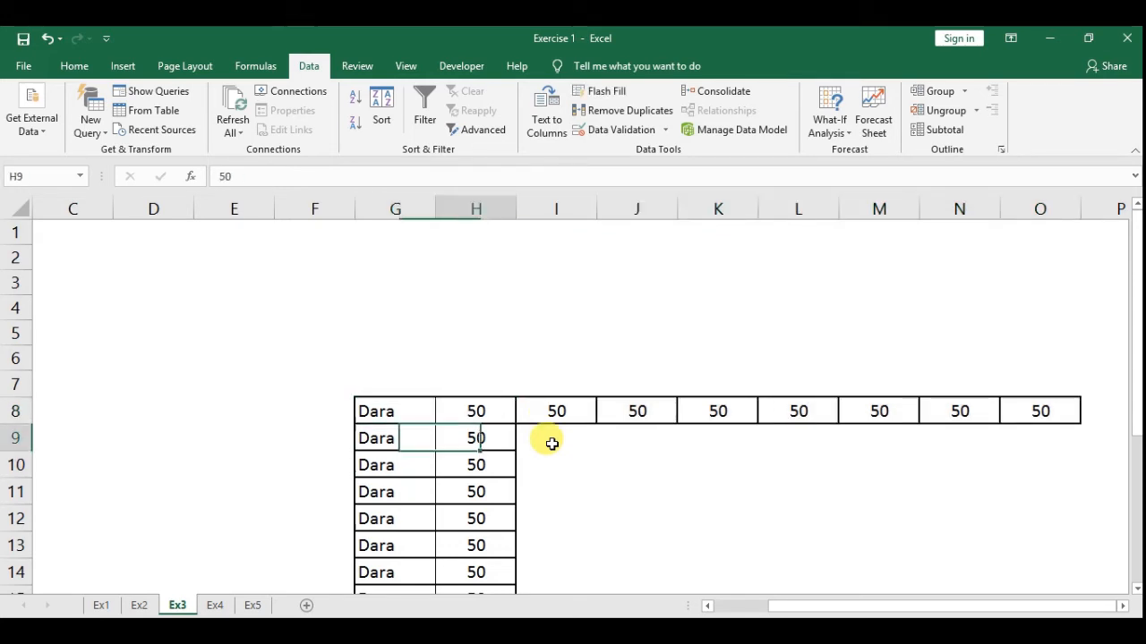
{"action": "key", "text": "Right"}
{"action": "key", "text": "Up"}
{"action": "key", "text": "Left"}
{"action": "key", "text": "Left"}
{"action": "key", "text": "Up"}
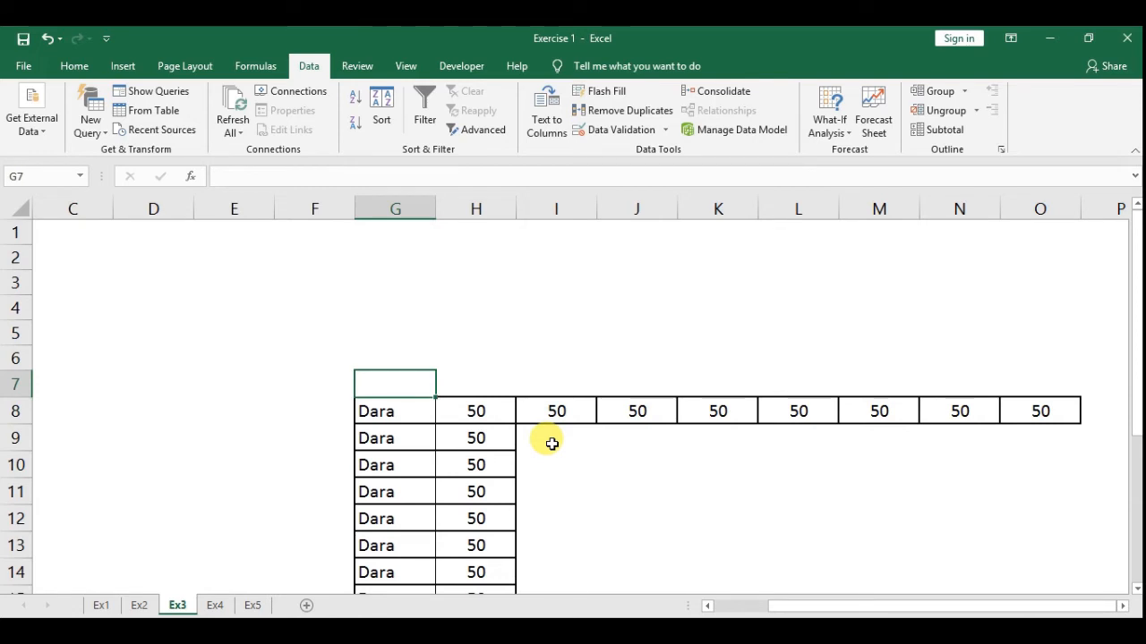
{"action": "key", "text": "Left"}
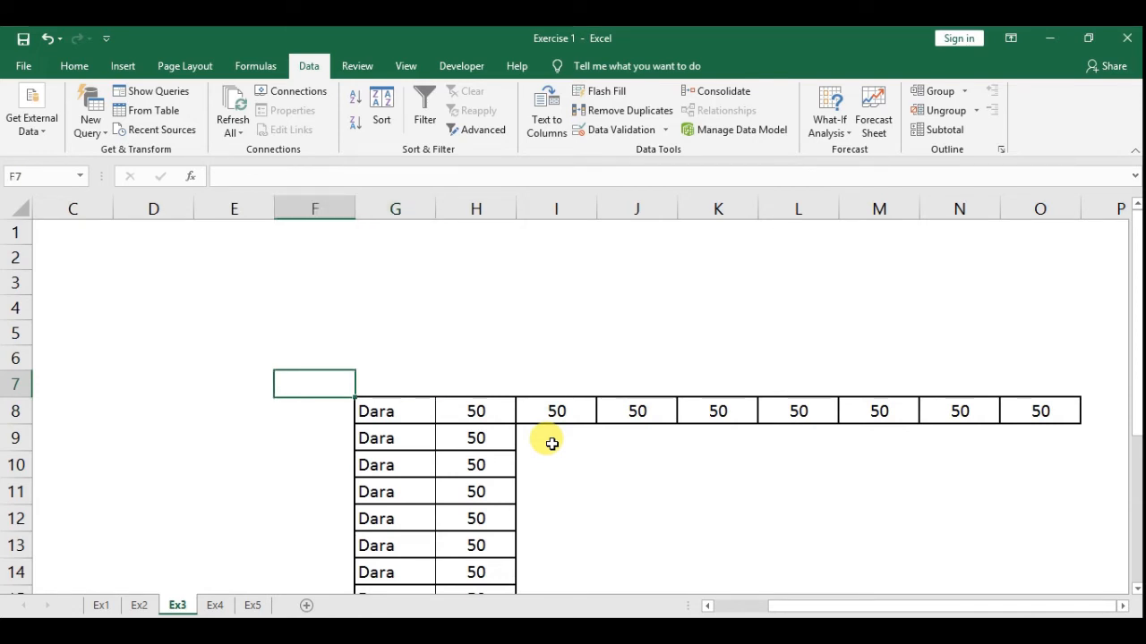
{"action": "key", "text": "Down"}
{"action": "key", "text": "Right"}
{"action": "key", "text": "Up"}
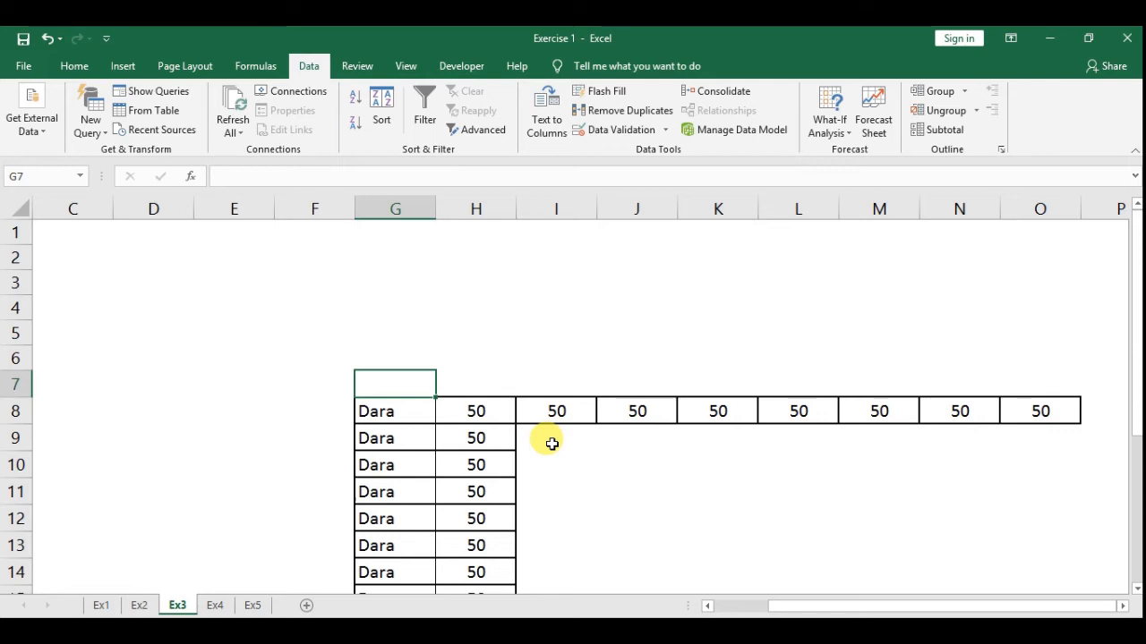
{"action": "key", "text": "Right"}
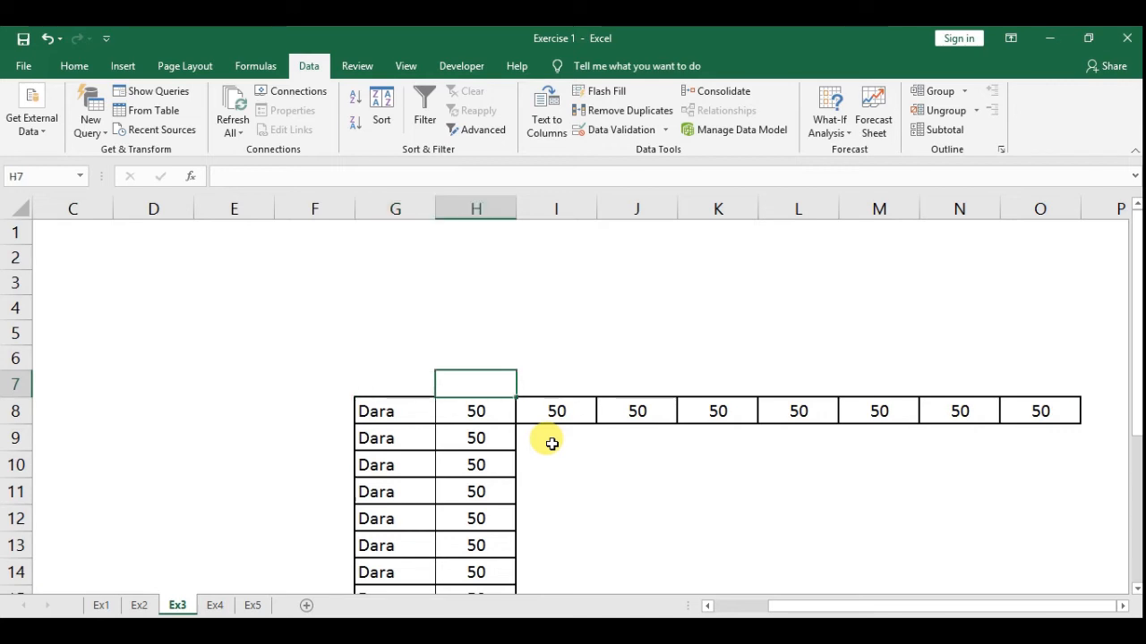
Select the range G3:H8, starting from the record in row 8 and extending upward to row 3.
{"action": "key", "text": "Left"}
{"action": "key", "text": "Down"}
{"action": "key", "text": "shift+Right"}
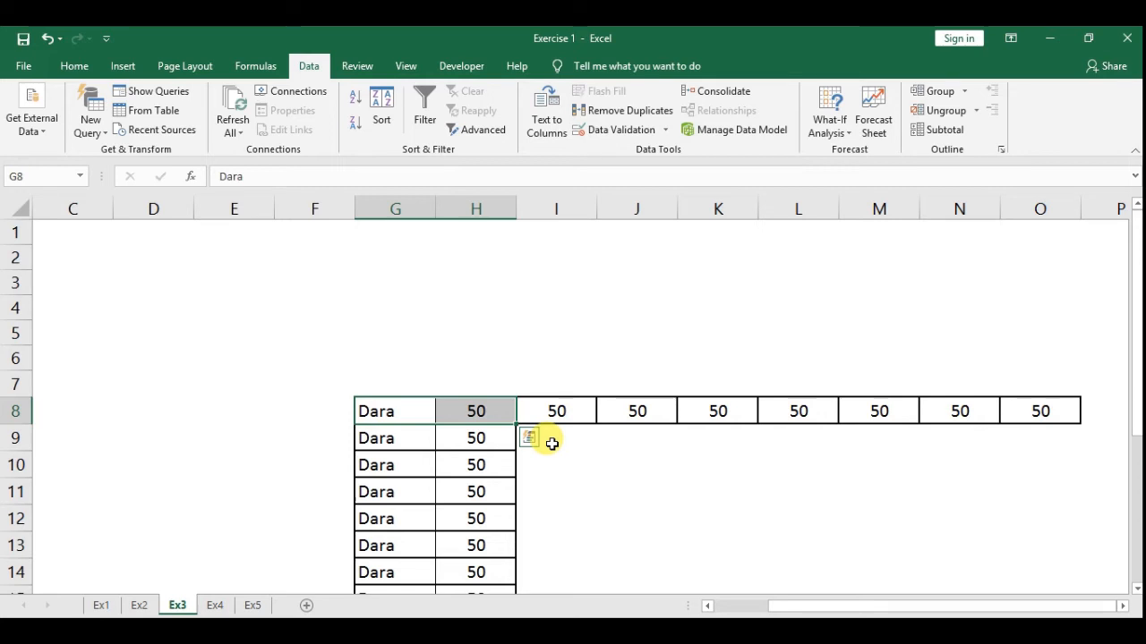
{"action": "key", "text": "shift+Up"}
{"action": "key", "text": "shift+Up"}
{"action": "key", "text": "shift+Up"}
{"action": "key", "text": "shift+Up"}
{"action": "key", "text": "shift+Up"}
{"action": "key", "text": "shift+Up"}
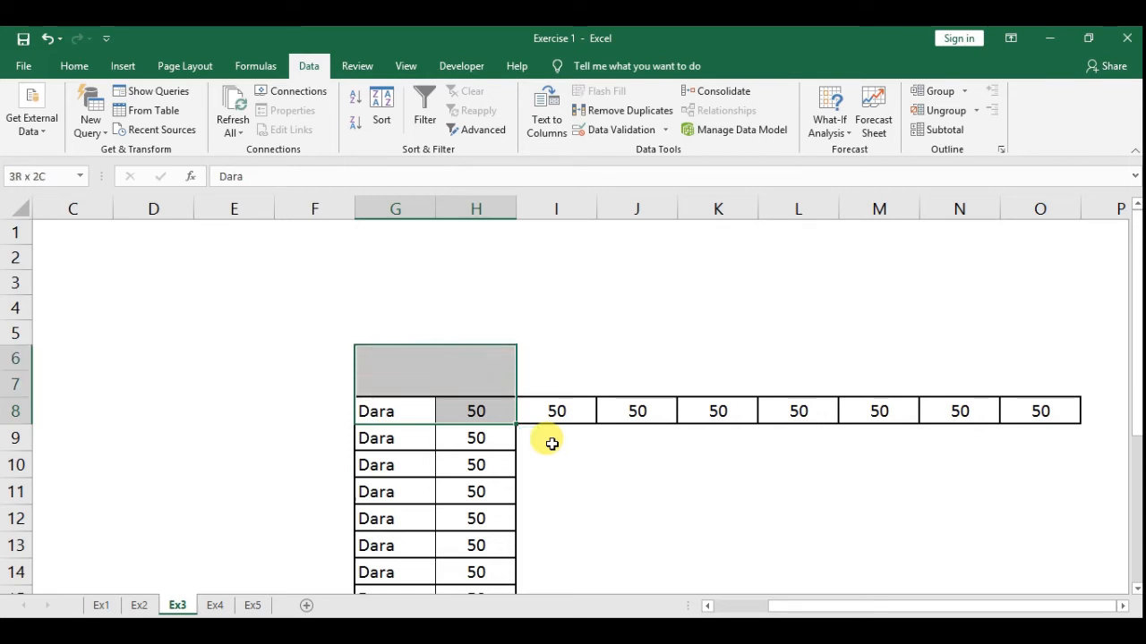
{"action": "key", "text": "shift+Up"}
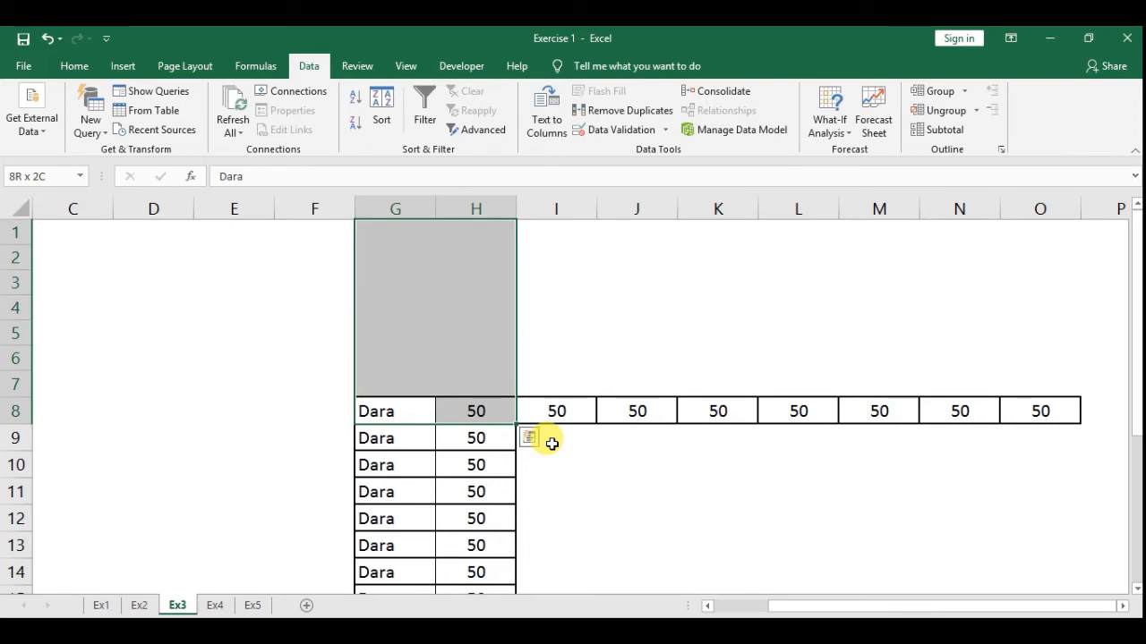
{"action": "key", "text": "shift+Down"}
{"action": "key", "text": "shift+Down"}
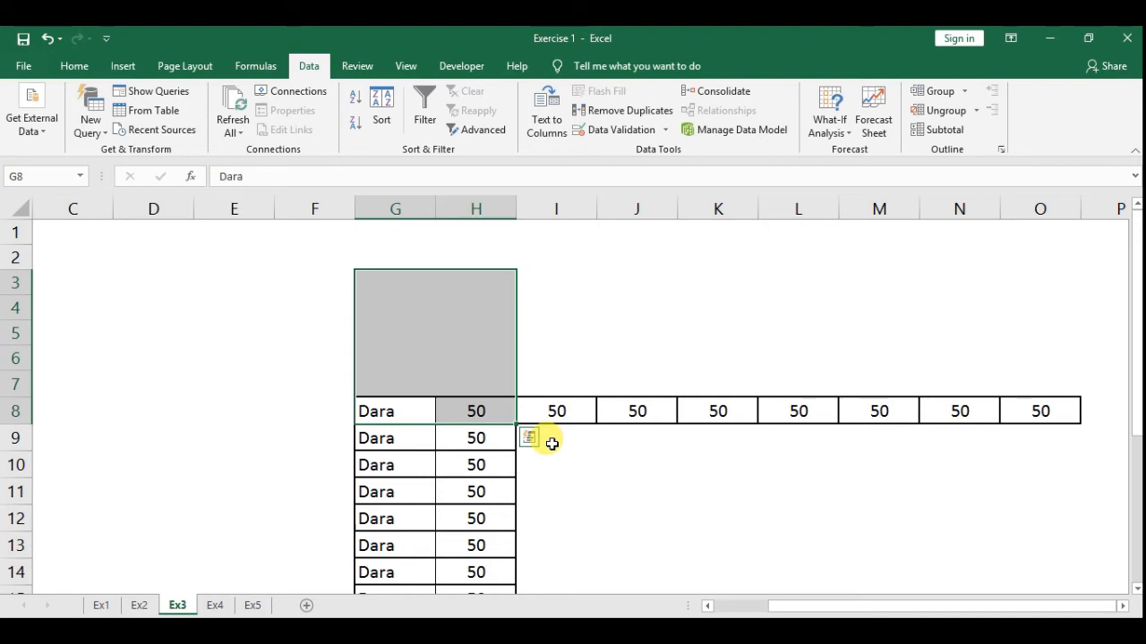
Fill the record in row 8 up through row 3 twice with Fill Up, undoing the fill each time.
{"action": "key", "text": "alt+e"}
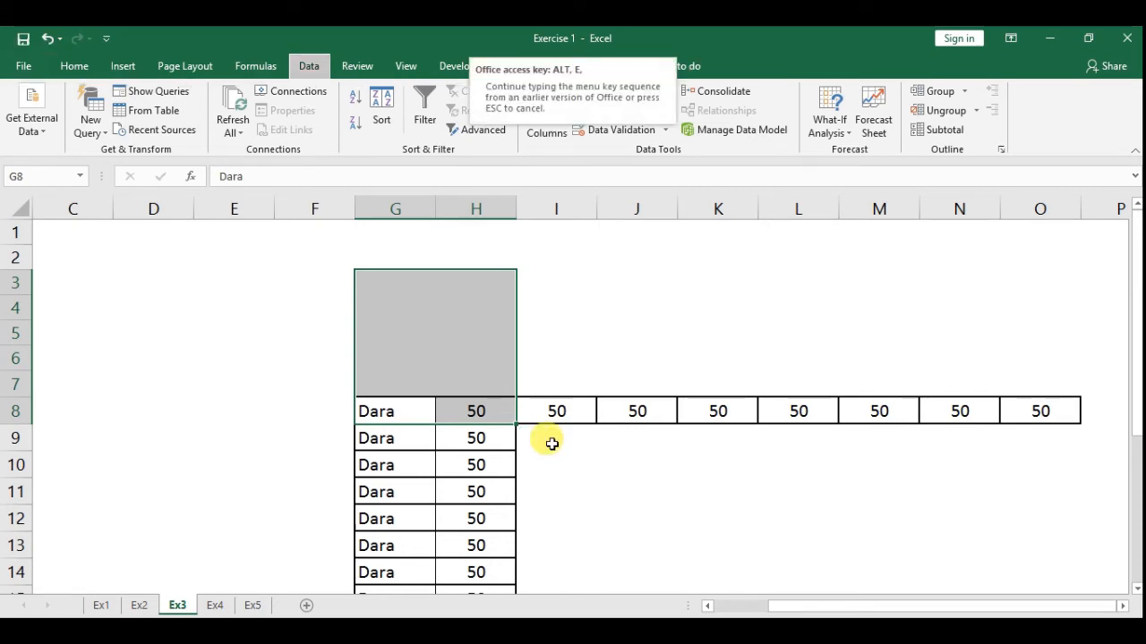
{"action": "key", "text": "u"}
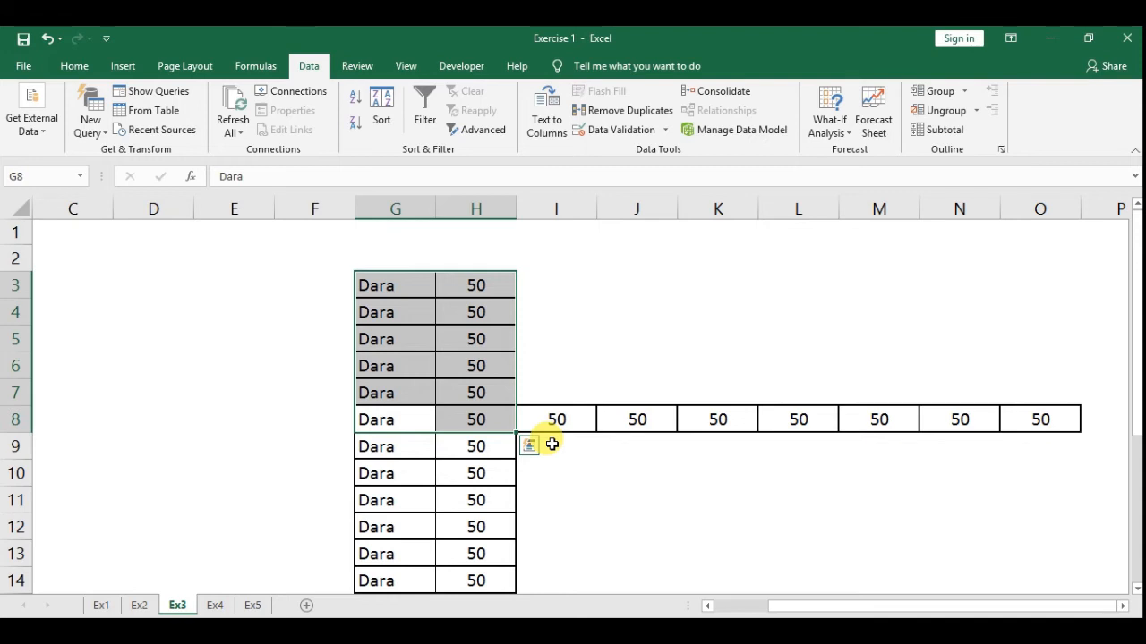
{"action": "key", "text": "ctrl+z"}
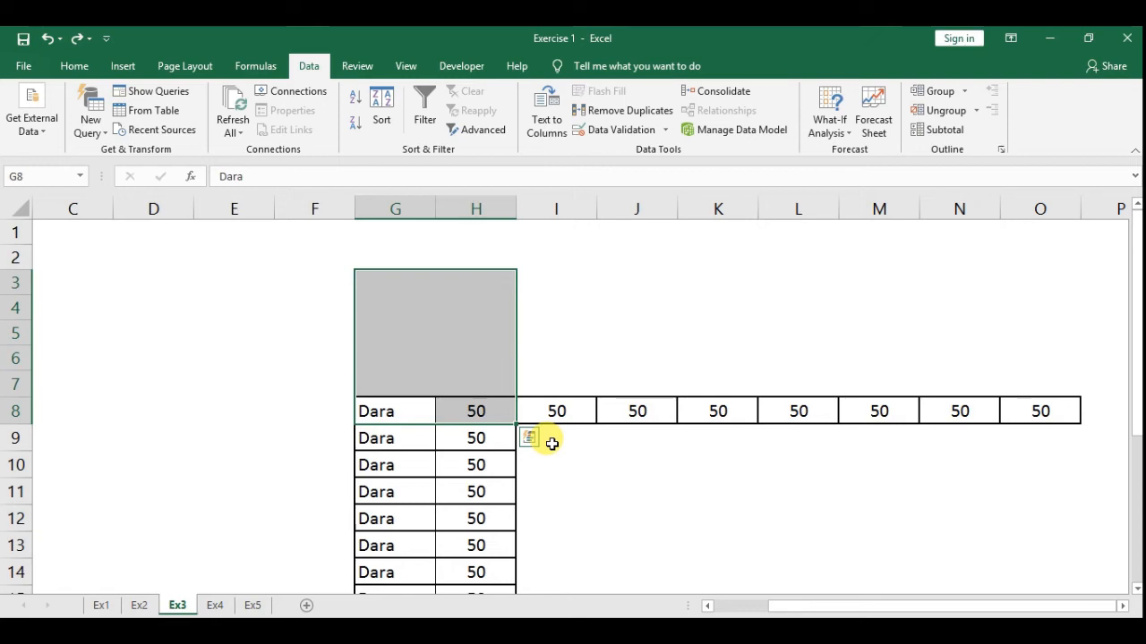
{"action": "key", "text": "alt"}
{"action": "key", "text": "e"}
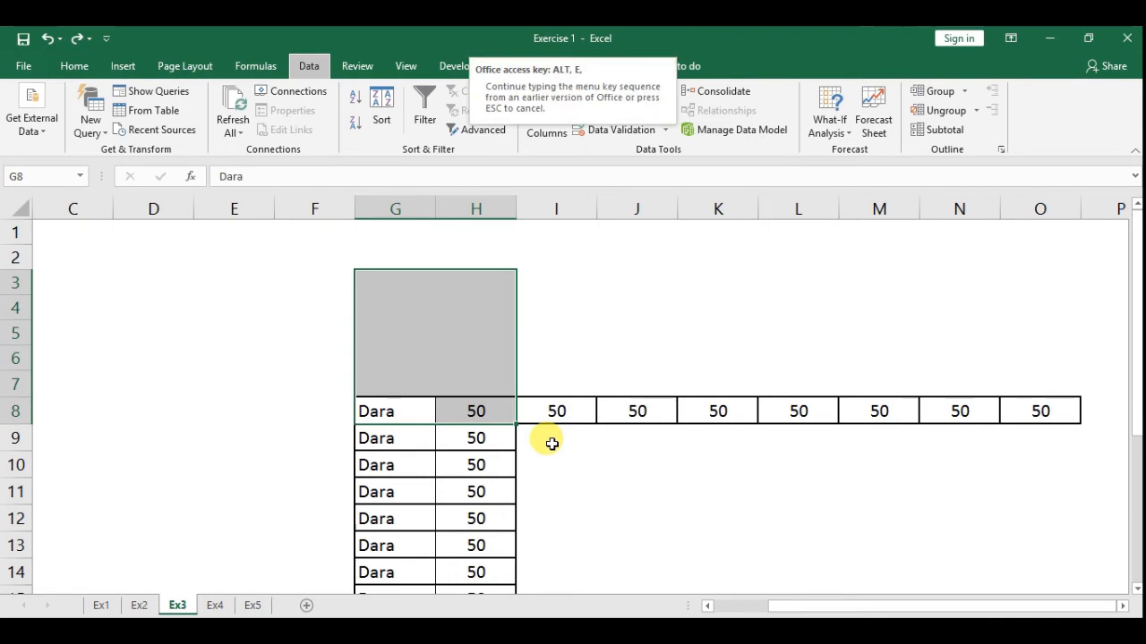
{"action": "key", "text": "p"}
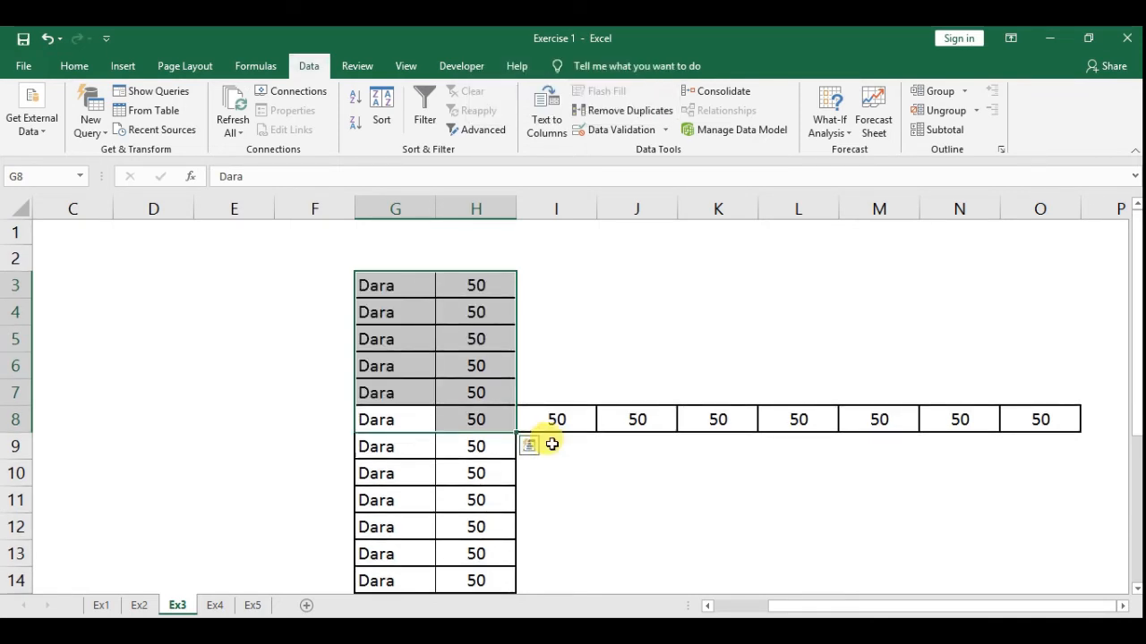
{"action": "key", "text": "ctrl+z"}
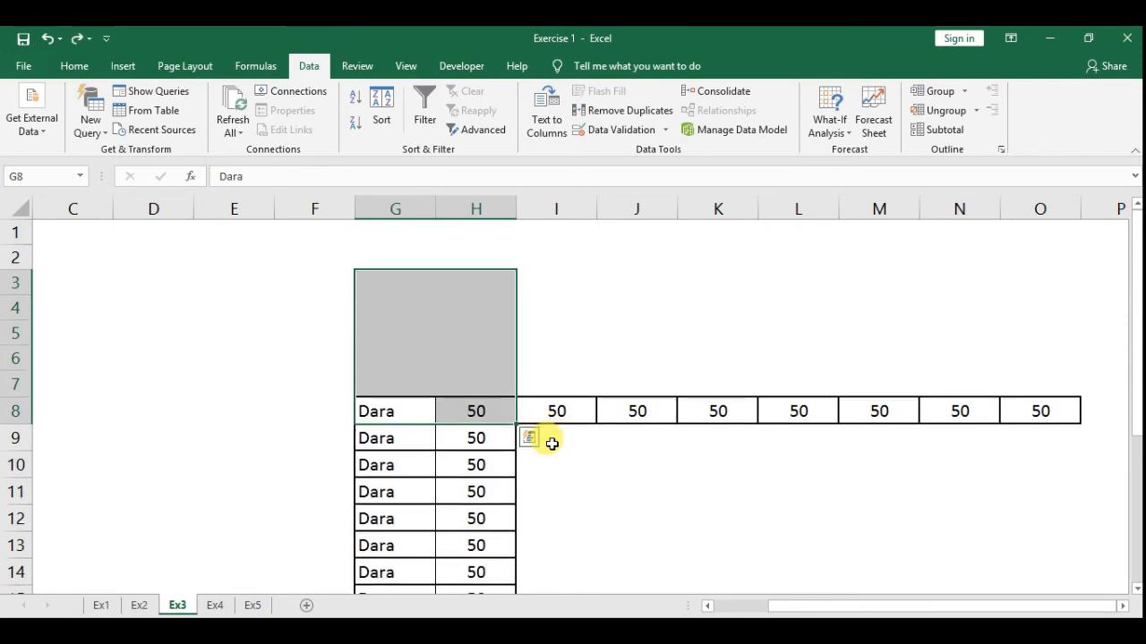
{"action": "key", "text": "alt"}
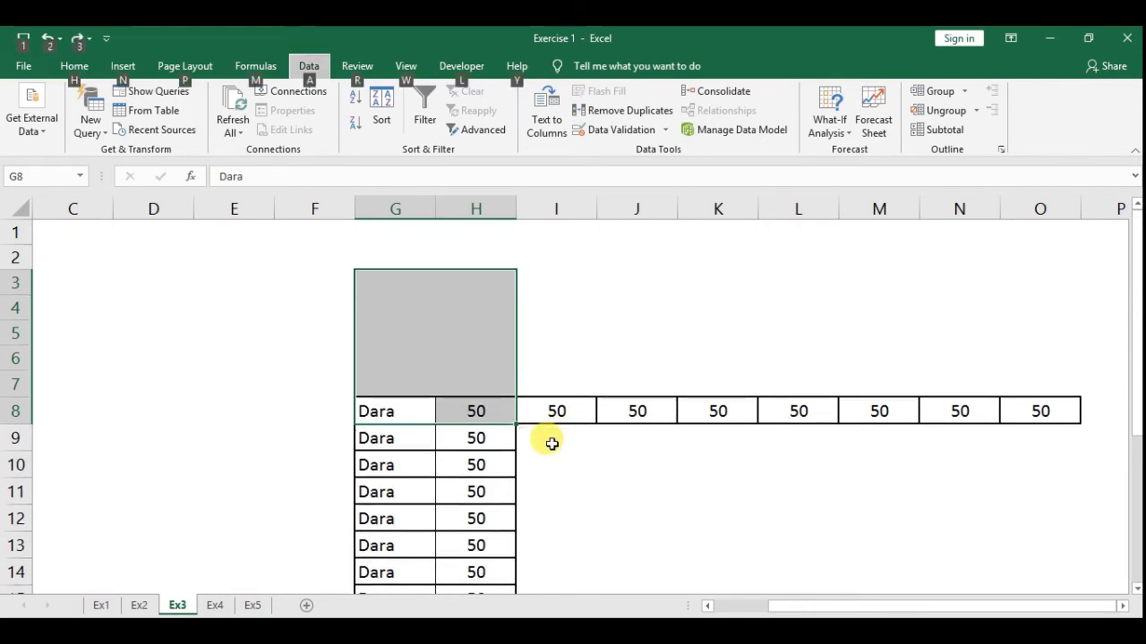
{"action": "key", "text": "e"}
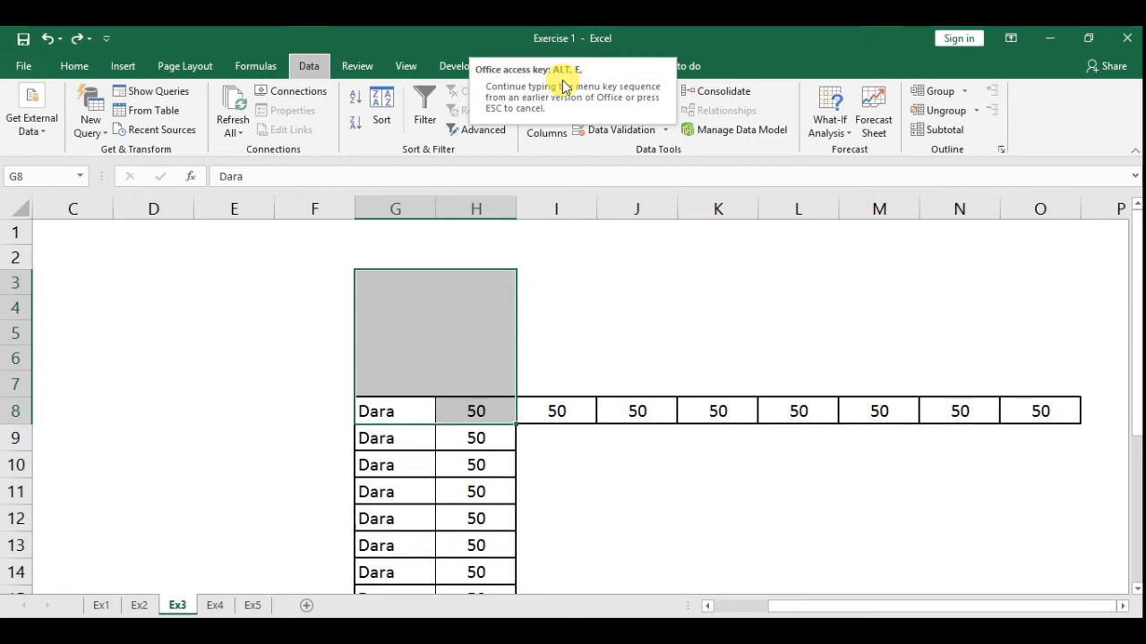
{"action": "key", "text": "Escape"}
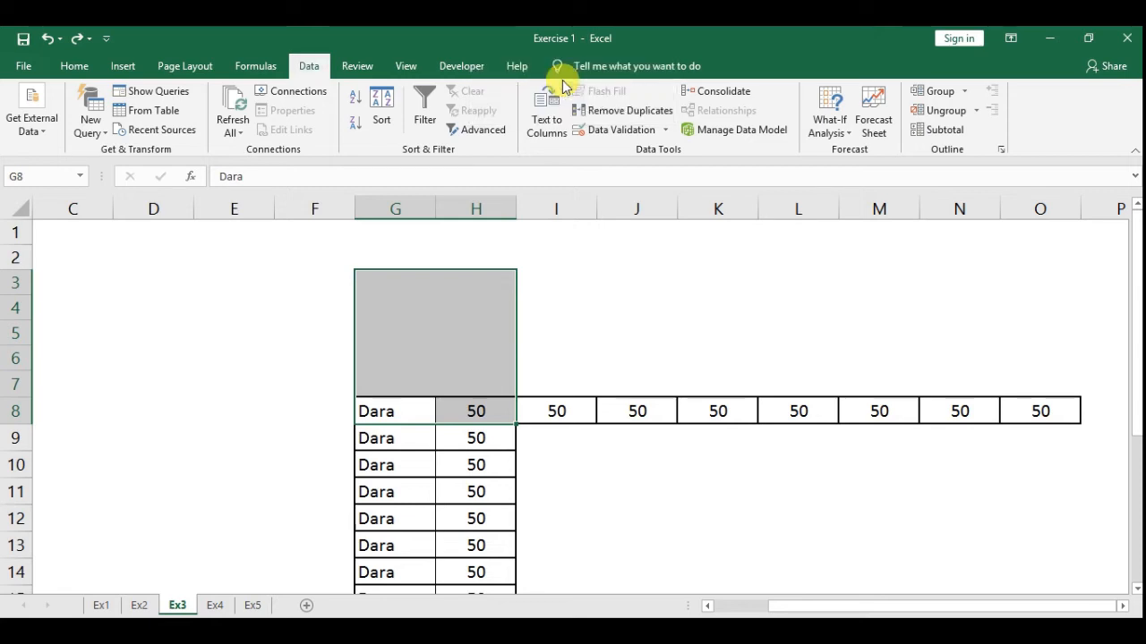
Fill the record in row 8 up through row 3 of the selected range with the Fill Up command.
{"action": "key", "text": "alt"}
{"action": "key", "text": "e"}
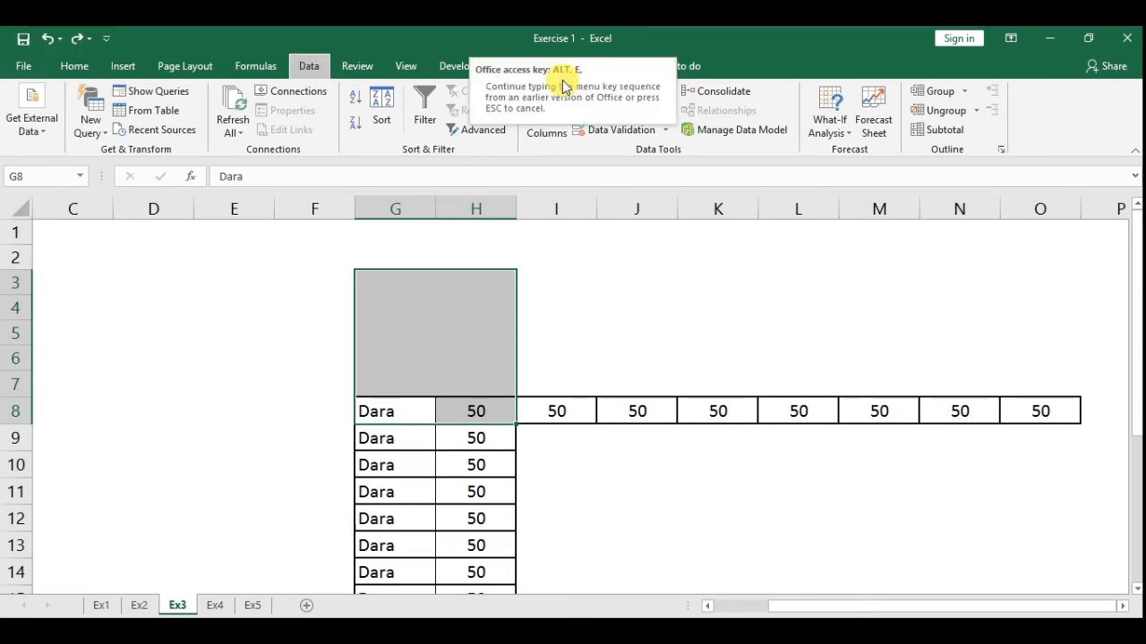
{"action": "key", "text": "i"}
{"action": "key", "text": "u"}
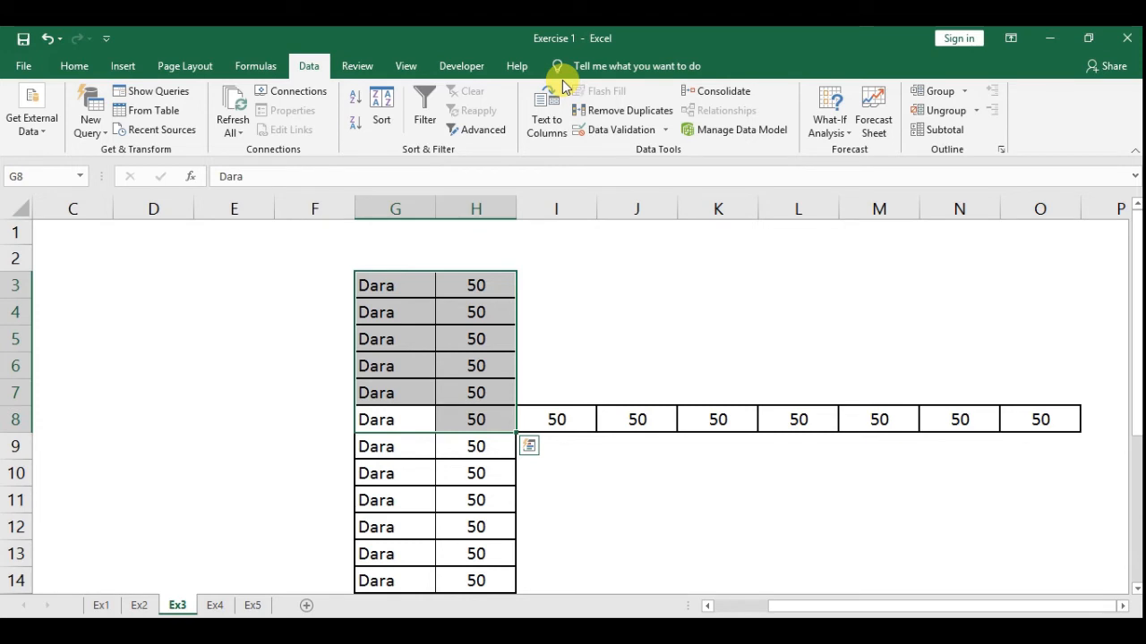
Try filling the name in G8 leftward across to B8 with the Fill Left command, and undo the fill.
{"action": "key", "text": "Left"}
{"action": "key", "text": "Left"}
{"action": "key", "text": "Left"}
{"action": "key", "text": "Left"}
{"action": "key", "text": "Left"}
{"action": "key", "text": "Left"}
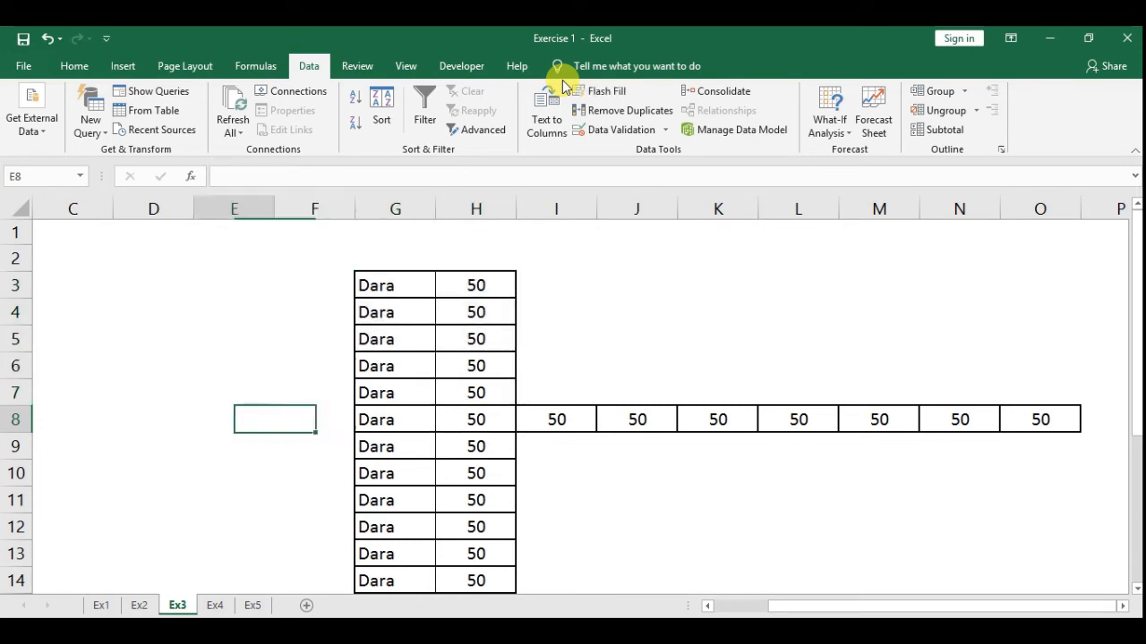
{"action": "key", "text": "Right"}
{"action": "key", "text": "Right"}
{"action": "key", "text": "Right"}
{"action": "key", "text": "Right"}
{"action": "key", "text": "Right"}
{"action": "key", "text": "Right"}
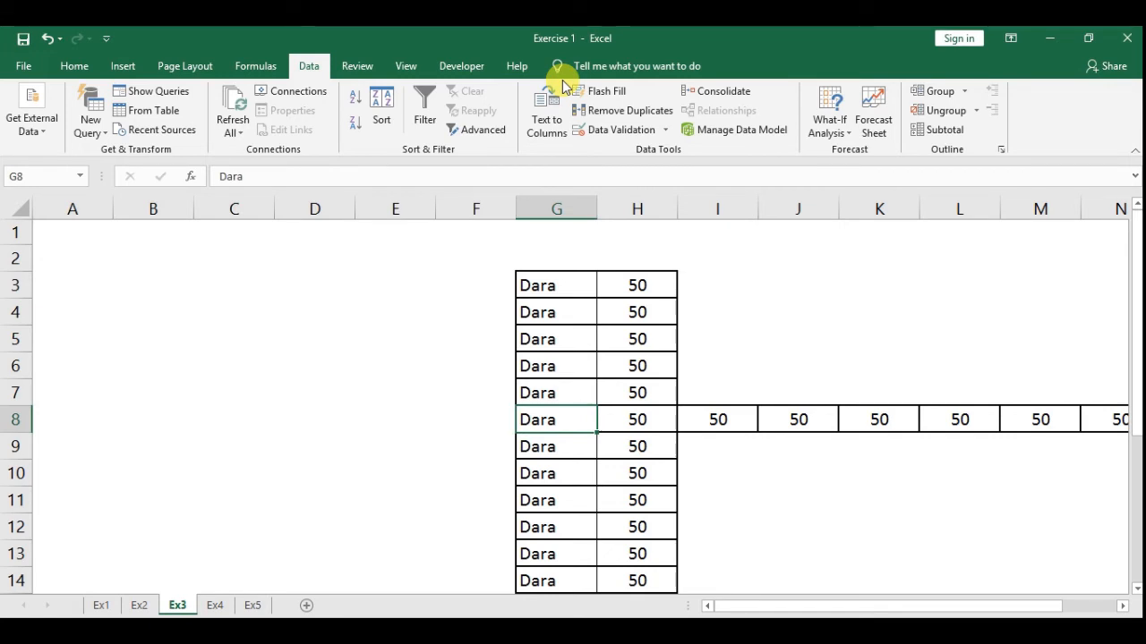
{"action": "key", "text": "shift+Left"}
{"action": "key", "text": "shift+Left"}
{"action": "key", "text": "shift+Left"}
{"action": "key", "text": "shift+Left"}
{"action": "key", "text": "shift+Left"}
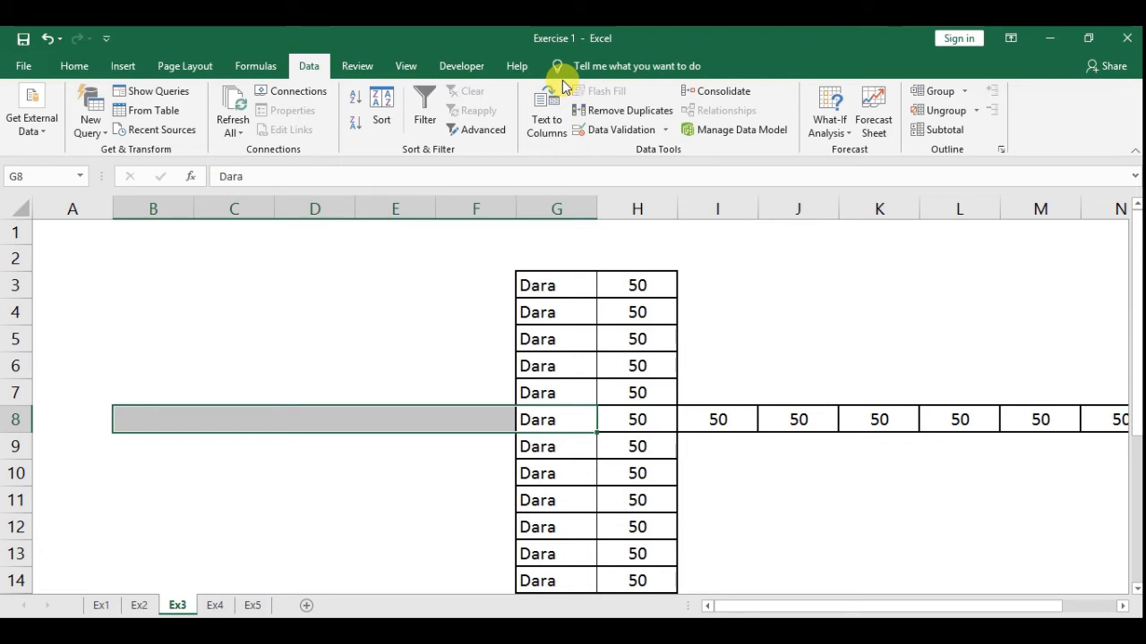
{"action": "key", "text": "alt+e"}
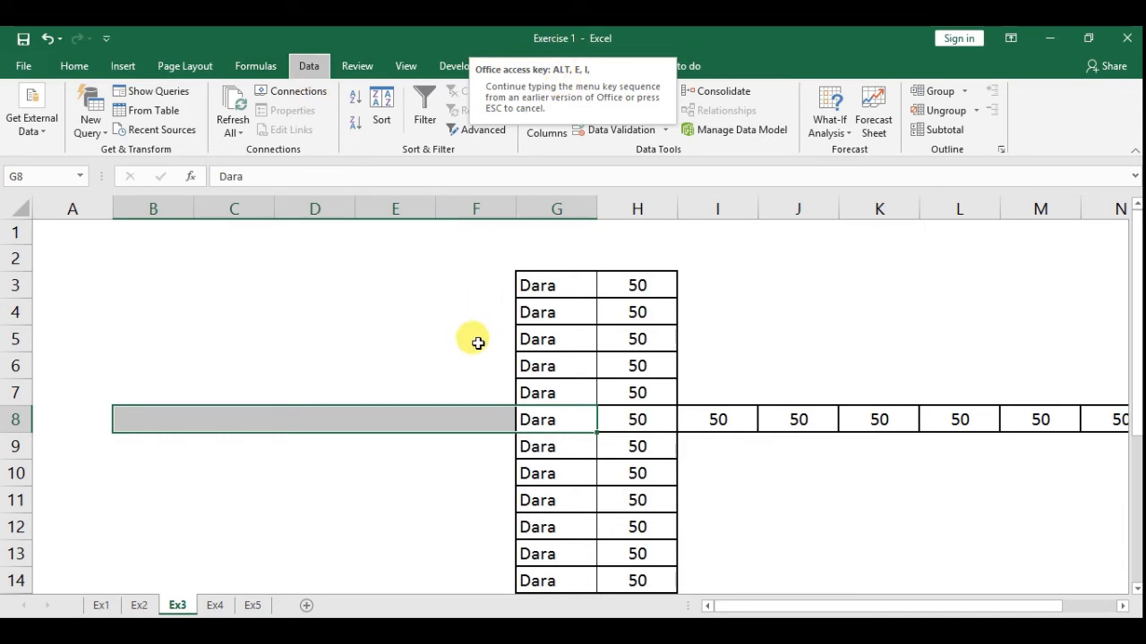
{"action": "key", "text": "l"}
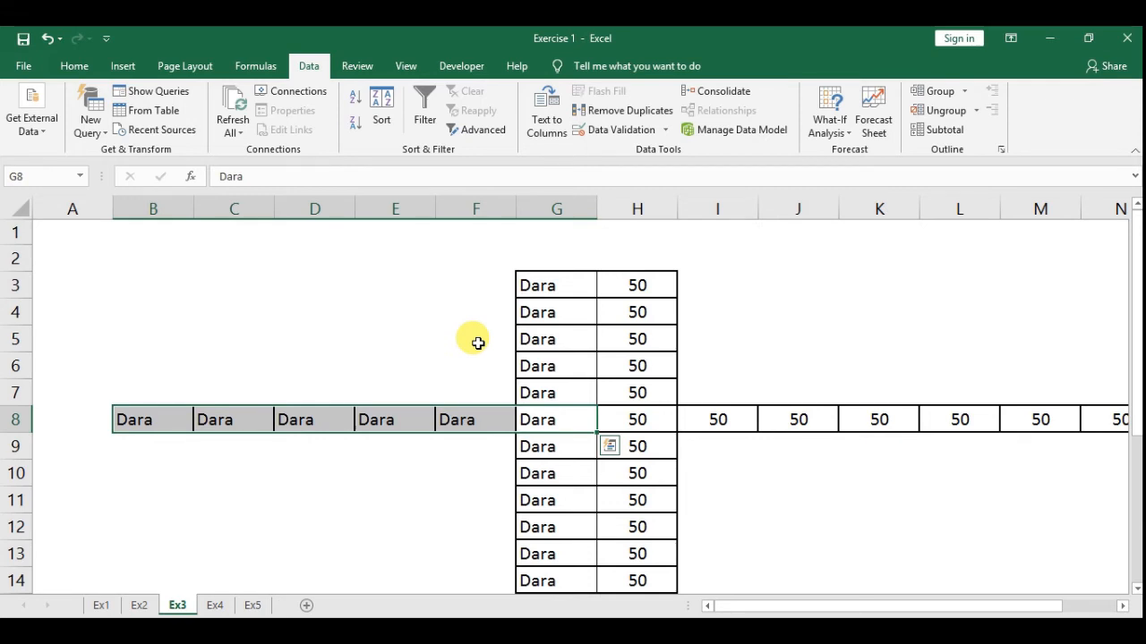
{"action": "key", "text": "ctrl+z"}
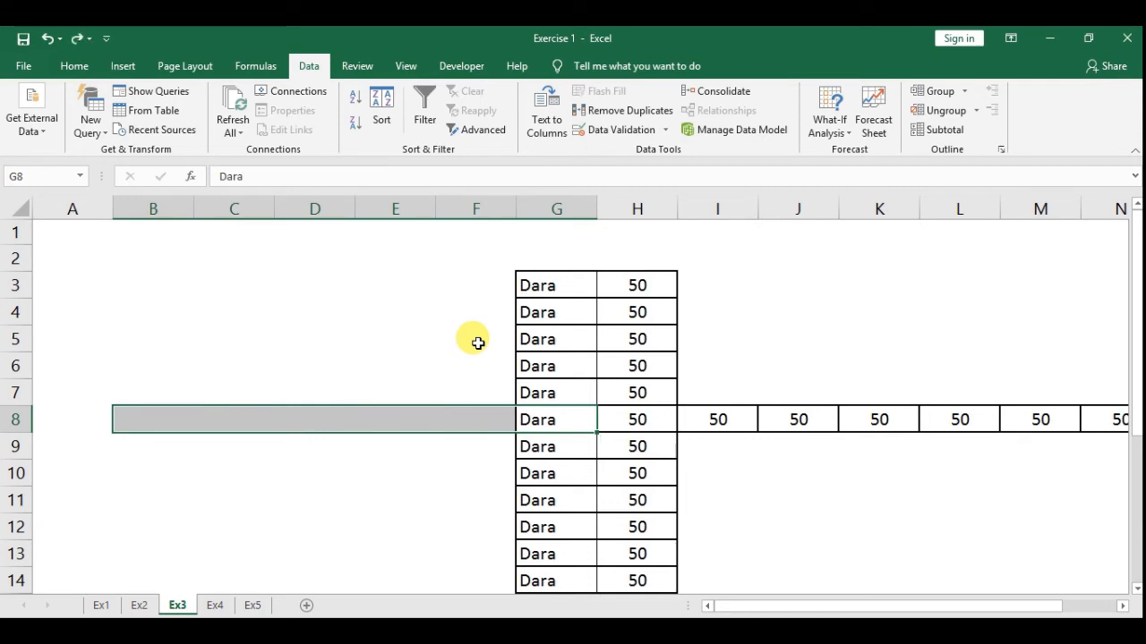
Fill the name in G5 leftward across to B5 with the Fill Left command.
{"action": "key", "text": "Down"}
{"action": "key", "text": "Down"}
{"action": "key", "text": "Right"}
{"action": "key", "text": "Left"}
{"action": "key", "text": "Up"}
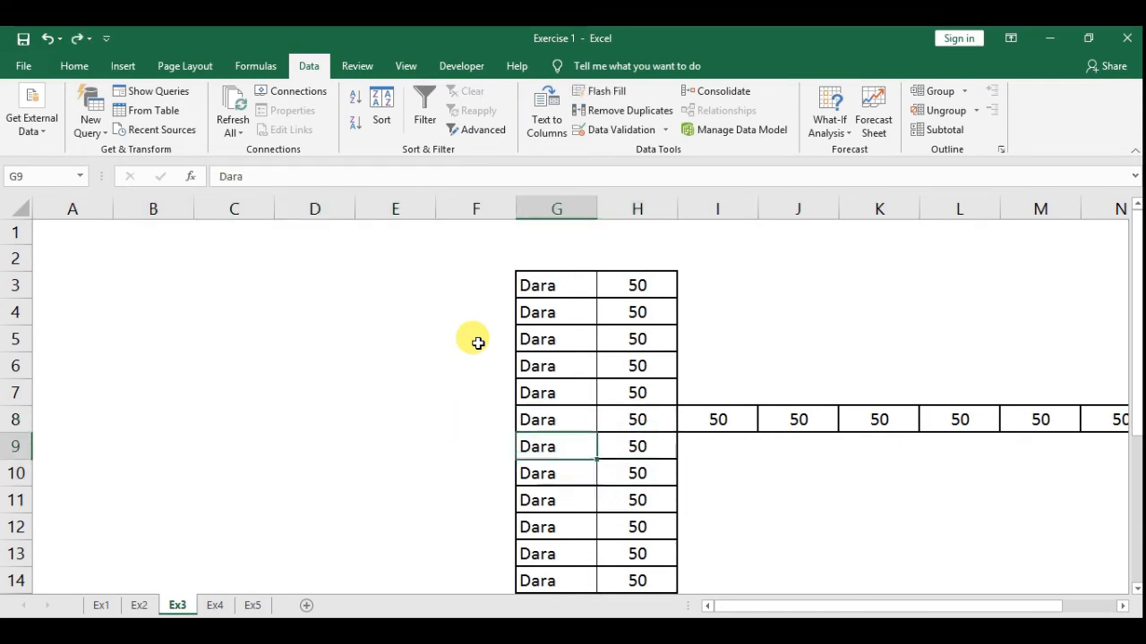
{"action": "key", "text": "Up"}
{"action": "key", "text": "Up"}
{"action": "key", "text": "Up"}
{"action": "key", "text": "Up"}
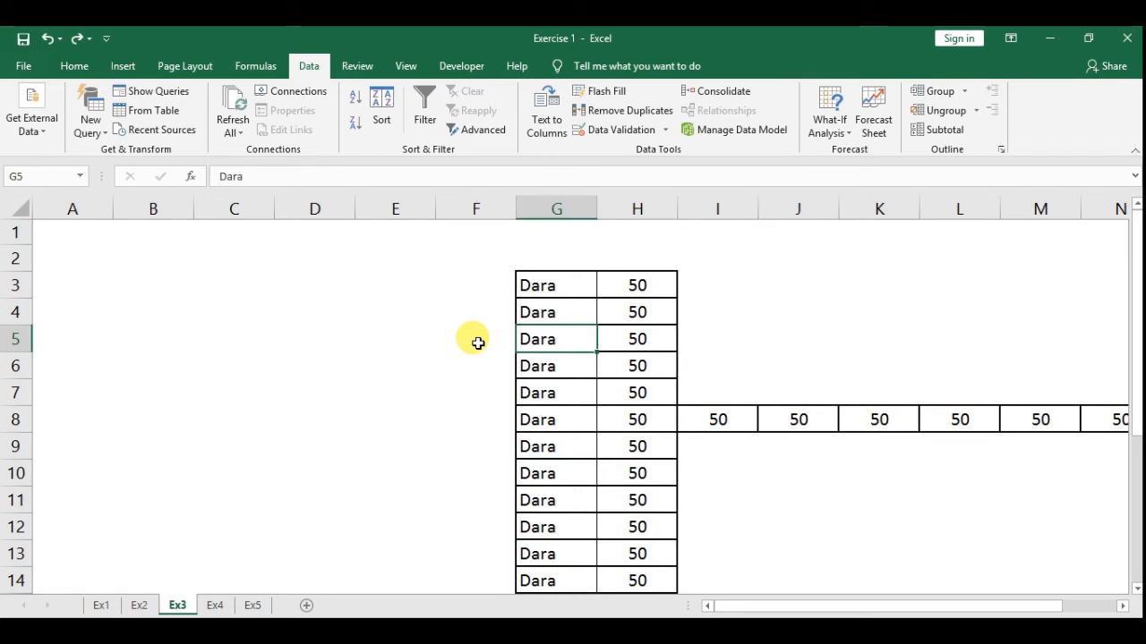
{"action": "key", "text": "shift+Left"}
{"action": "key", "text": "shift+Left"}
{"action": "key", "text": "shift+Left"}
{"action": "key", "text": "shift+Left"}
{"action": "key", "text": "shift+Left"}
{"action": "key", "text": "shift+Left"}
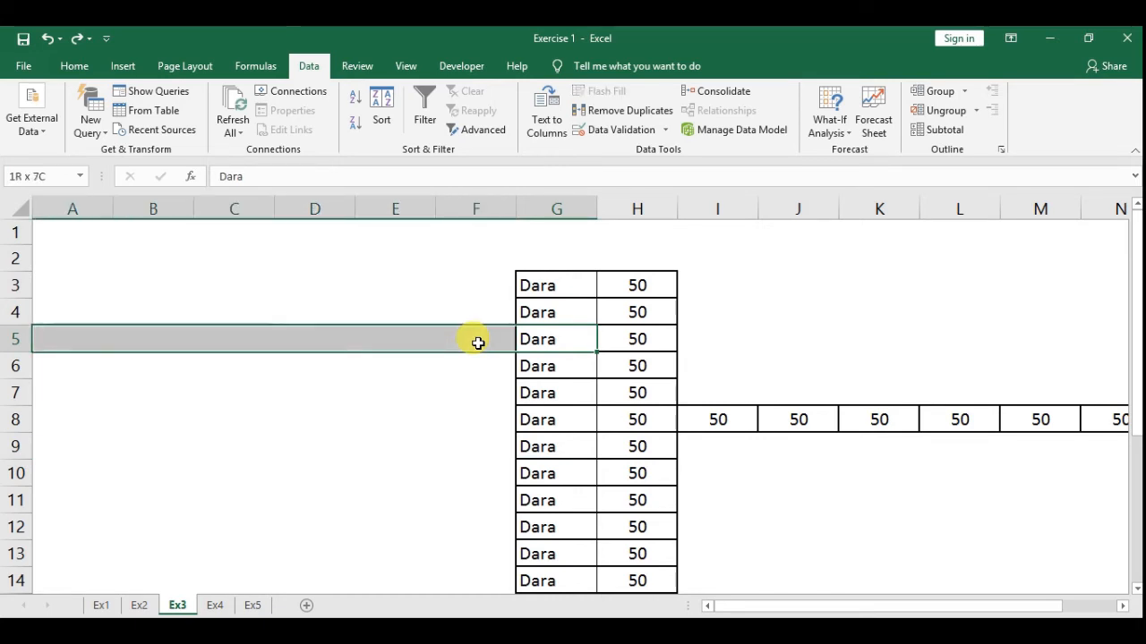
{"action": "key", "text": "shift+Right"}
{"action": "key", "text": "alt"}
{"action": "key", "text": "e"}
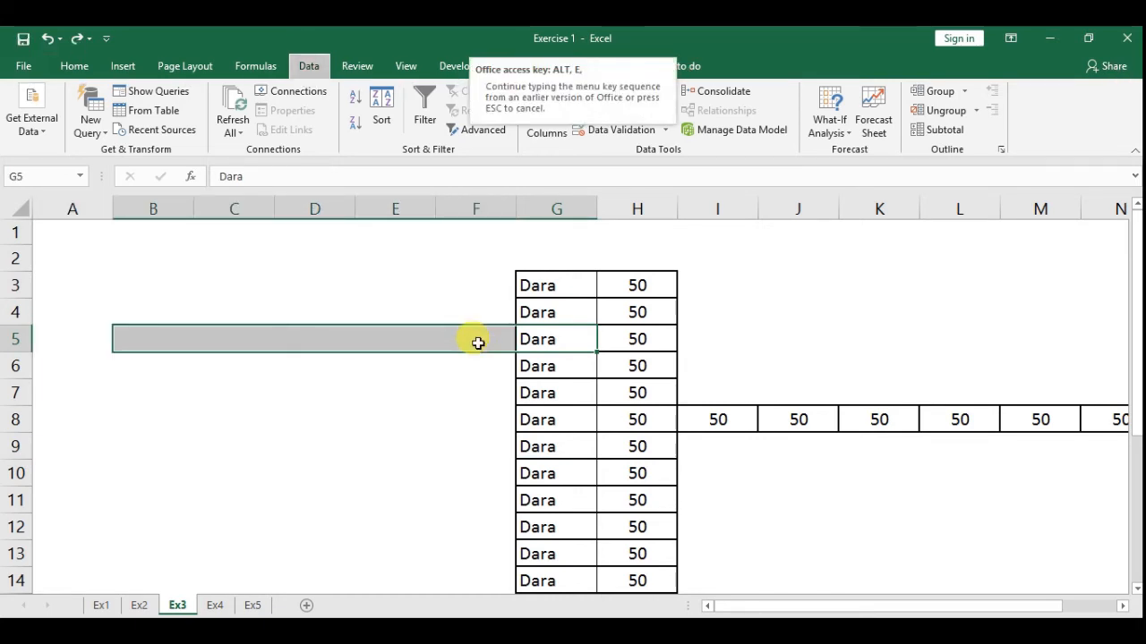
{"action": "key", "text": "l"}
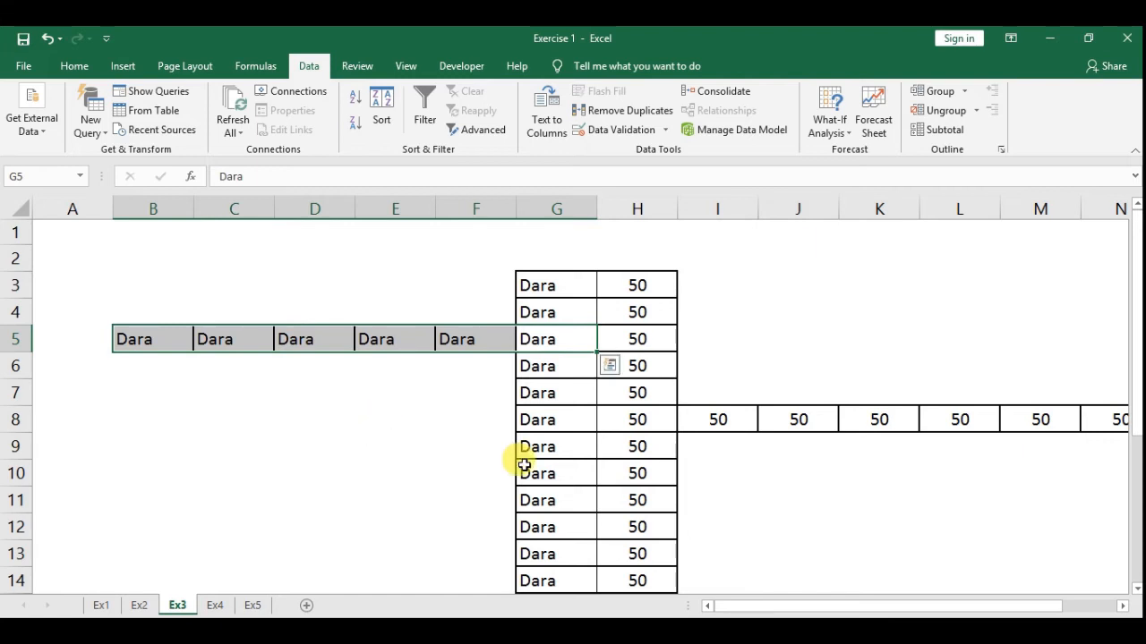
Enter the Fill Down shortcut note CTRL+D in uppercase in cell I13, beside the filled column.
{"action": "left_click", "coordinate": [735, 543]}
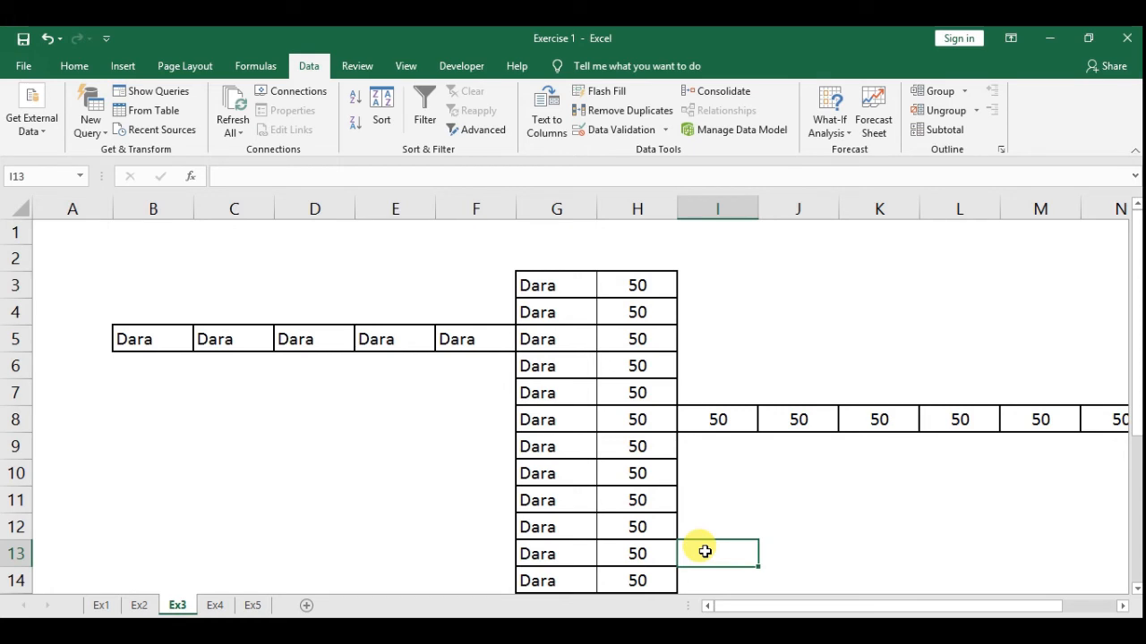
{"action": "type", "text": "ctrl"}
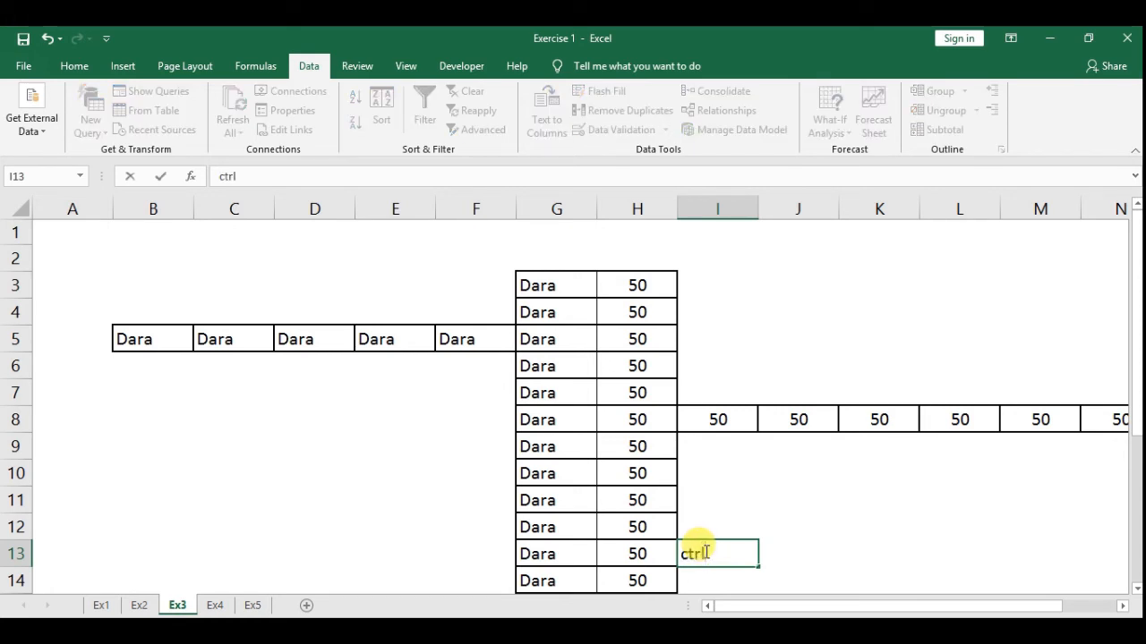
{"action": "type", "text": "+"}
{"action": "key", "text": "BackSpace"}
{"action": "key", "text": "BackSpace"}
{"action": "key", "text": "BackSpace"}
{"action": "key", "text": "BackSpace"}
{"action": "key", "text": "BackSpace"}
{"action": "type", "text": "ctrl"}
{"action": "key", "text": "BackSpace"}
{"action": "key", "text": "BackSpace"}
{"action": "key", "text": "BackSpace"}
{"action": "key", "text": "BackSpace"}
{"action": "type", "text": "CTR"}
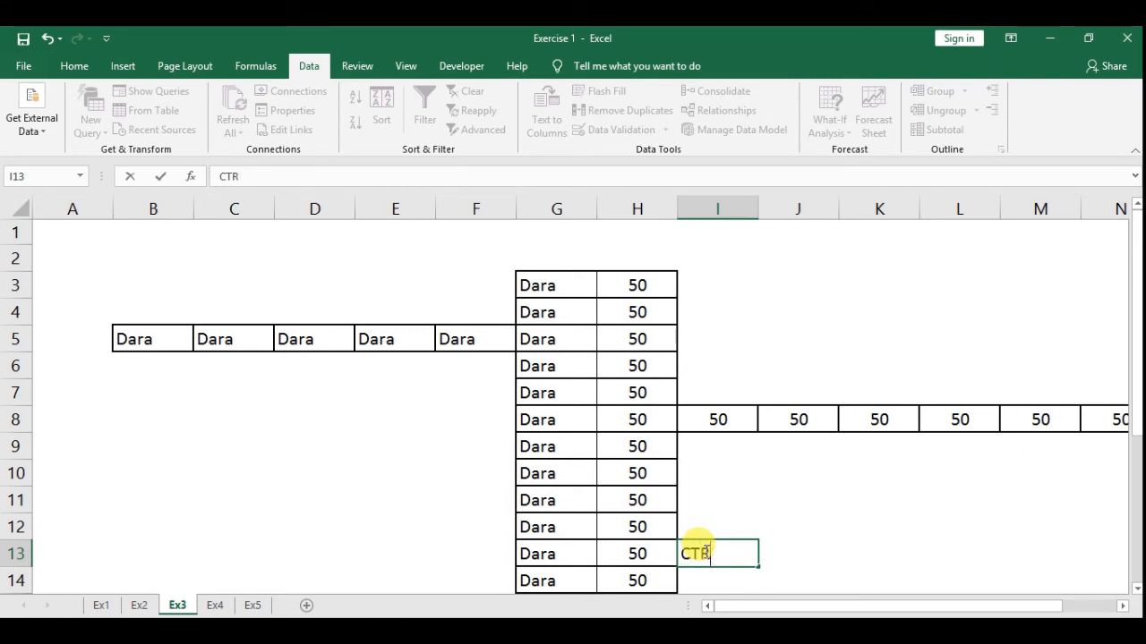
{"action": "type", "text": "L+D"}
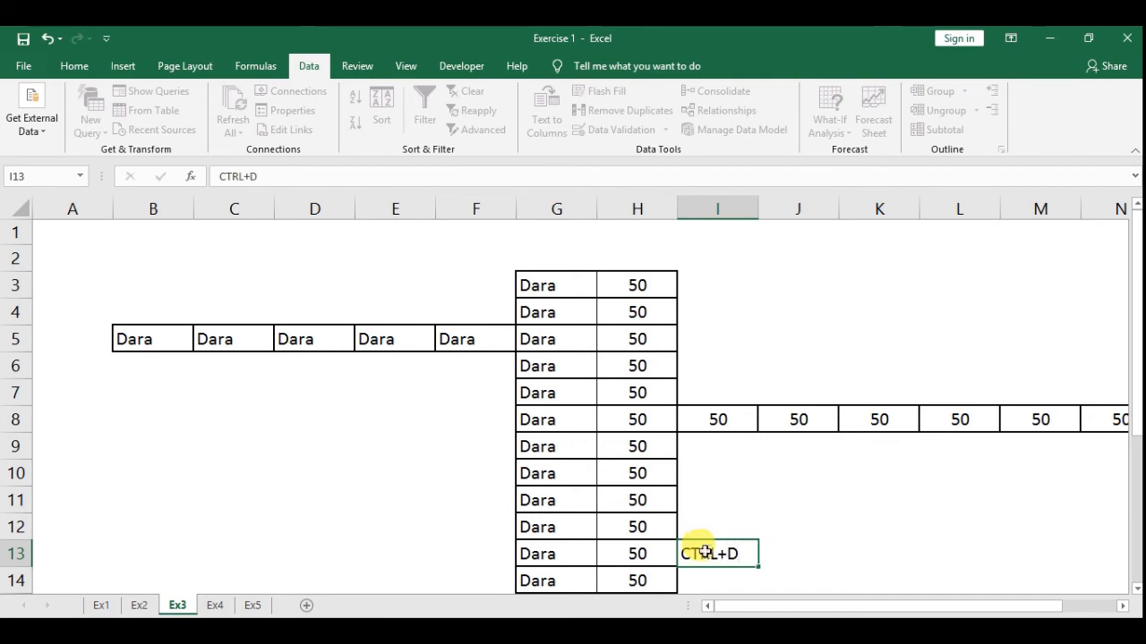
{"action": "key", "text": "Return"}
Enter the Fill Right shortcut note CTRL+R in cell J6, above the values filled across row 8.
{"action": "key", "text": "Up"}
{"action": "key", "text": "Up"}
{"action": "key", "text": "Up"}
{"action": "key", "text": "Up"}
{"action": "key", "text": "Up"}
{"action": "key", "text": "Up"}
{"action": "key", "text": "Up"}
{"action": "key", "text": "Up"}
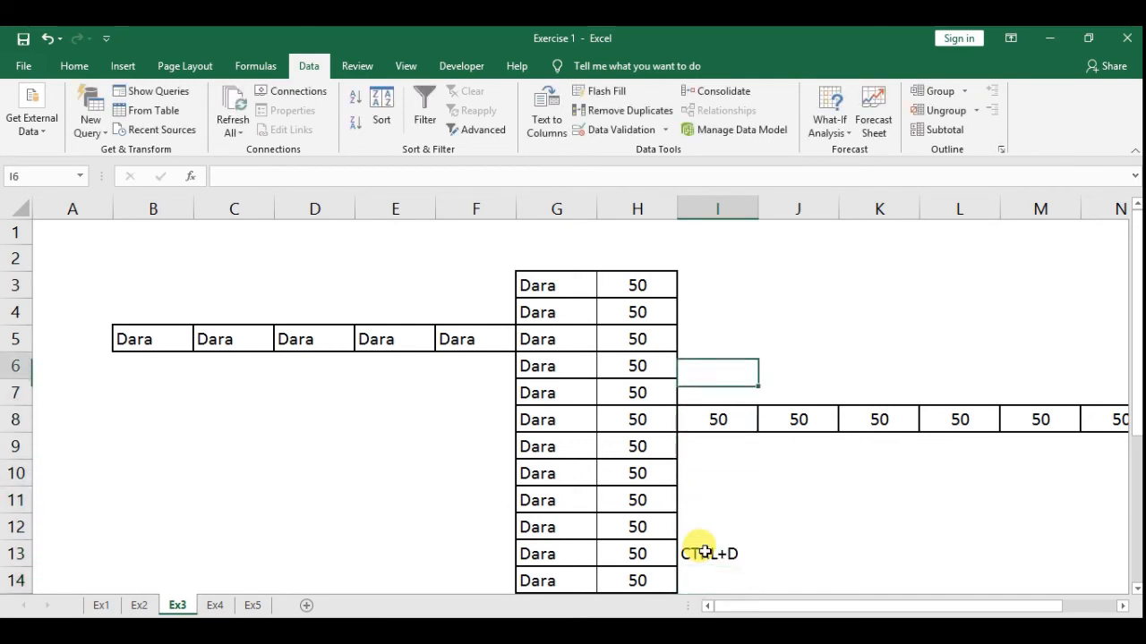
{"action": "key", "text": "Right"}
{"action": "type", "text": "C"}
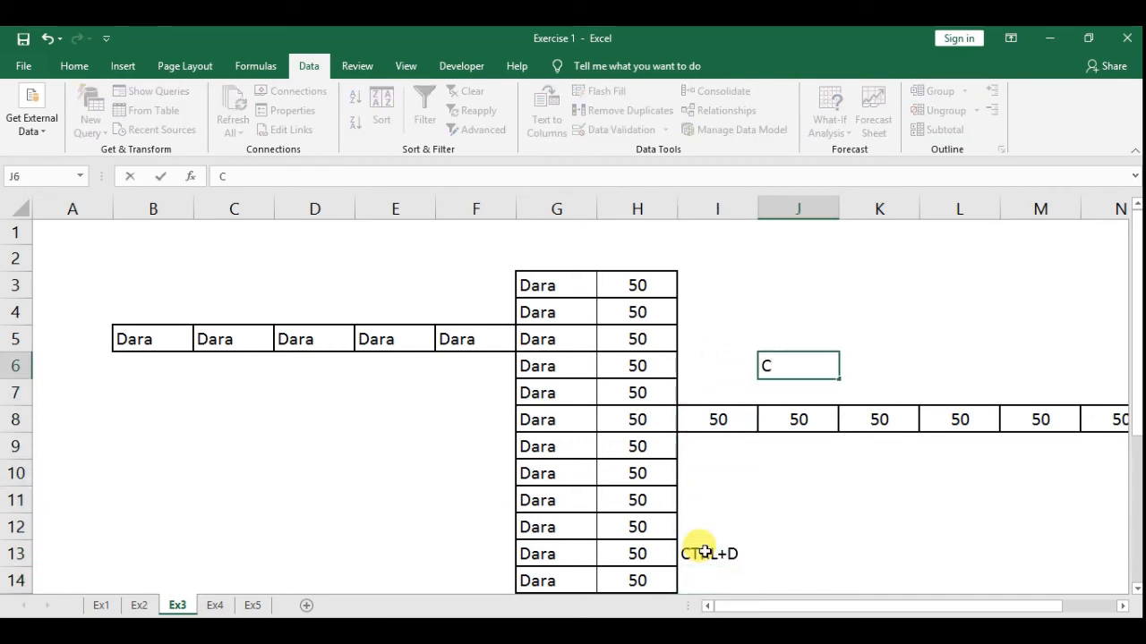
{"action": "type", "text": "TRL+R"}
{"action": "key", "text": "Return"}
Enter the Fill Up shortcut note ALT+E+I+U in cell G2, above the filled name column.
{"action": "key", "text": "Down"}
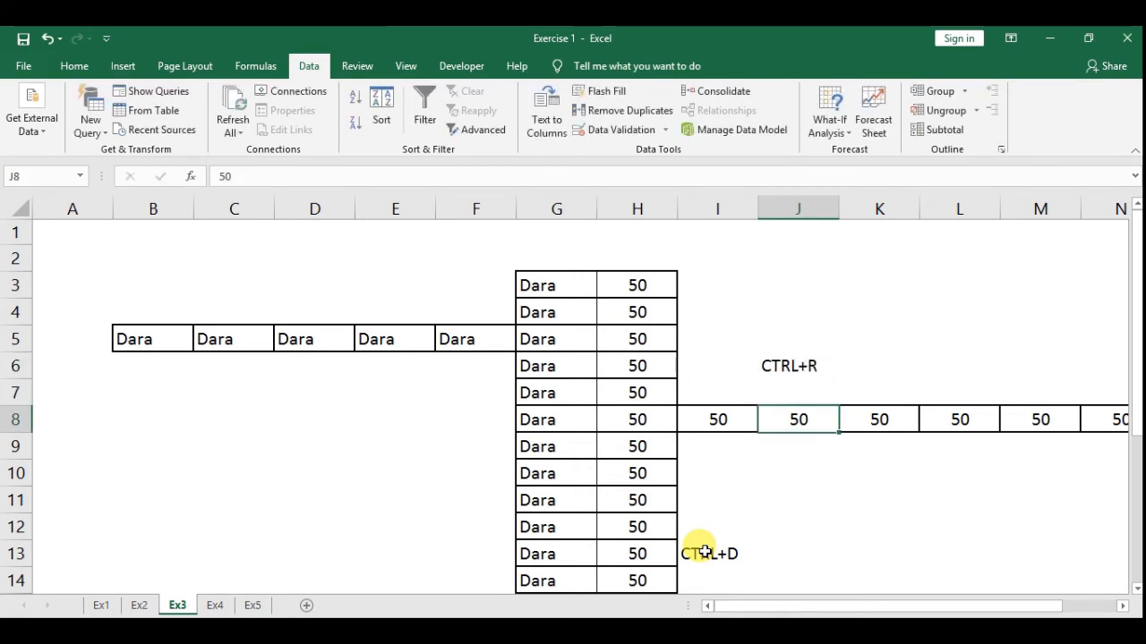
{"action": "key", "text": "Down"}
{"action": "key", "text": "Up"}
{"action": "key", "text": "Up"}
{"action": "key", "text": "Up"}
{"action": "key", "text": "Up"}
{"action": "key", "text": "Left"}
{"action": "key", "text": "Left"}
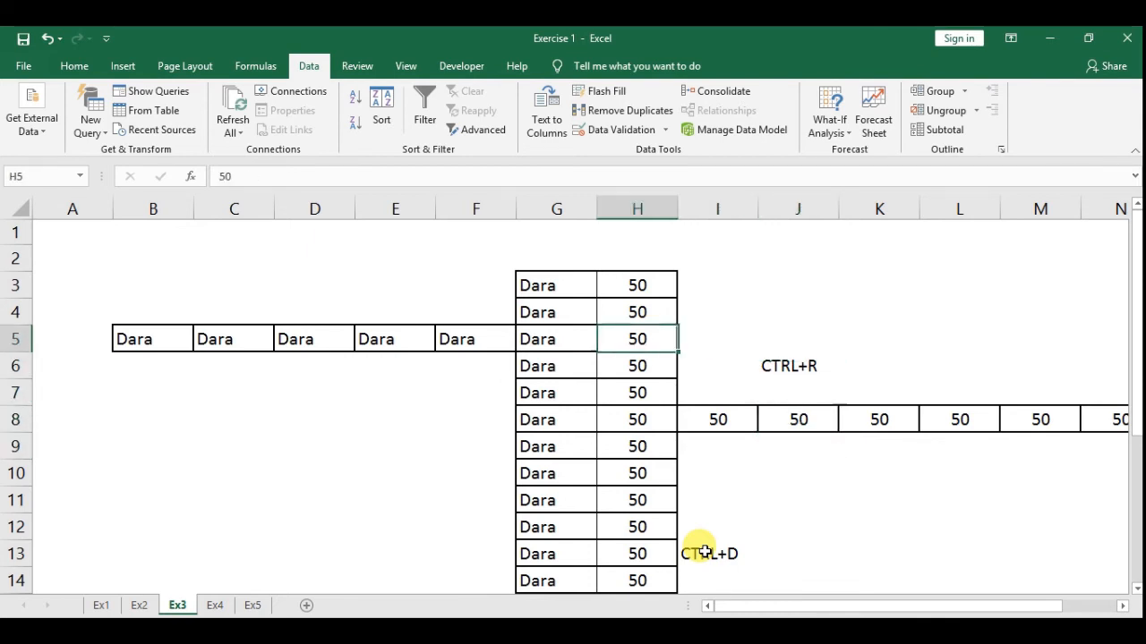
{"action": "key", "text": "Left"}
{"action": "key", "text": "Up"}
{"action": "key", "text": "Up"}
{"action": "key", "text": "Up"}
{"action": "key", "text": "Up"}
{"action": "key", "text": "Down"}
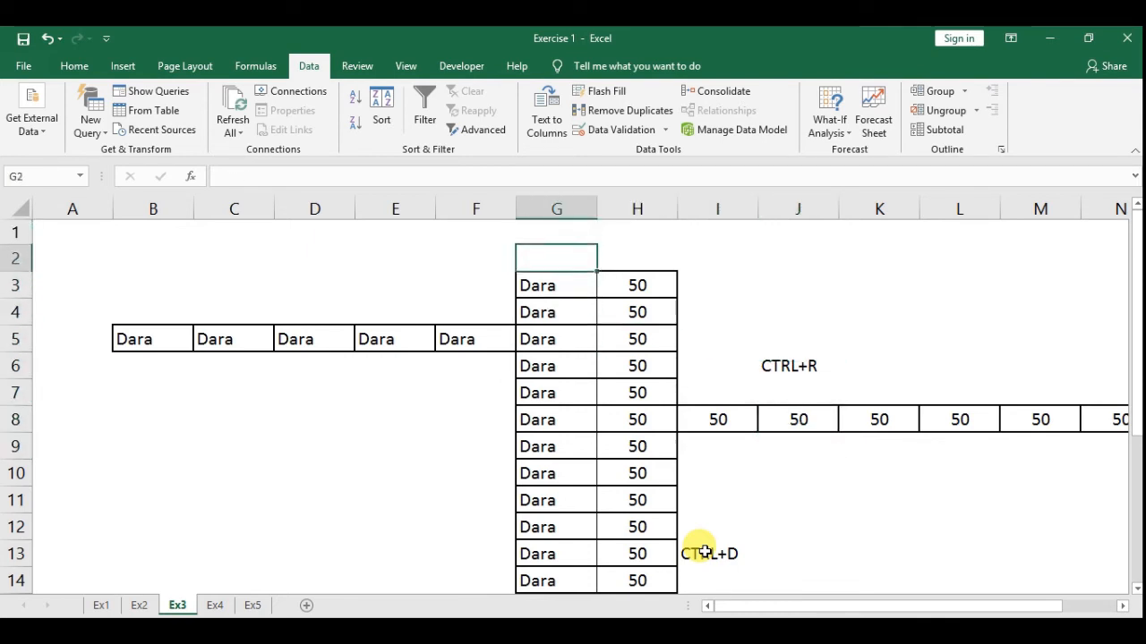
{"action": "type", "text": "ALT"}
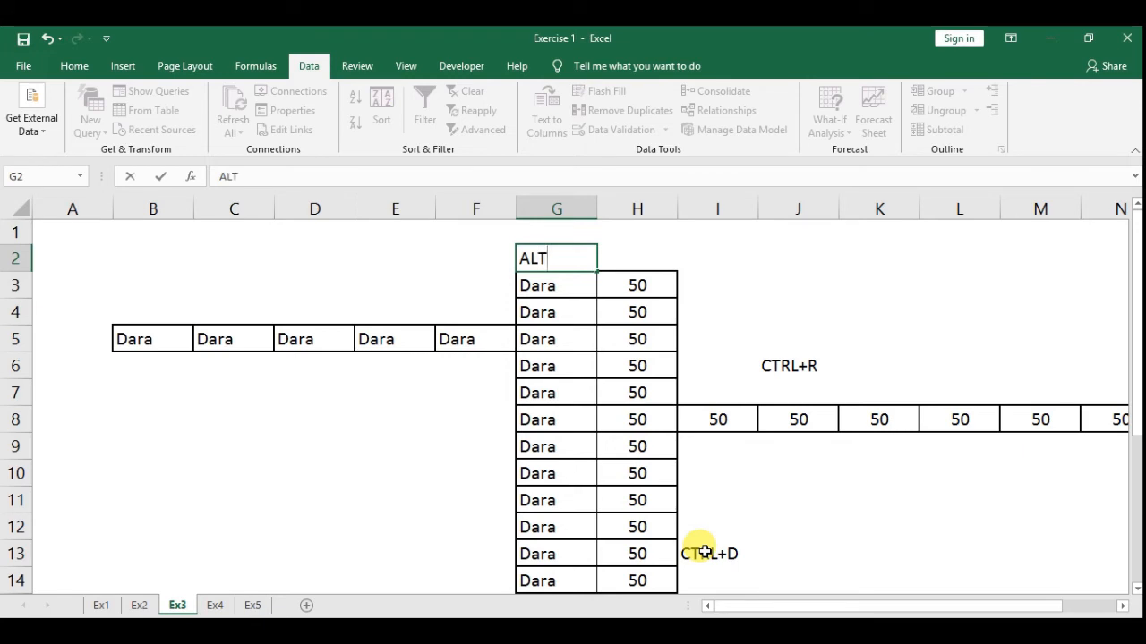
{"action": "type", "text": "+E+I+U"}
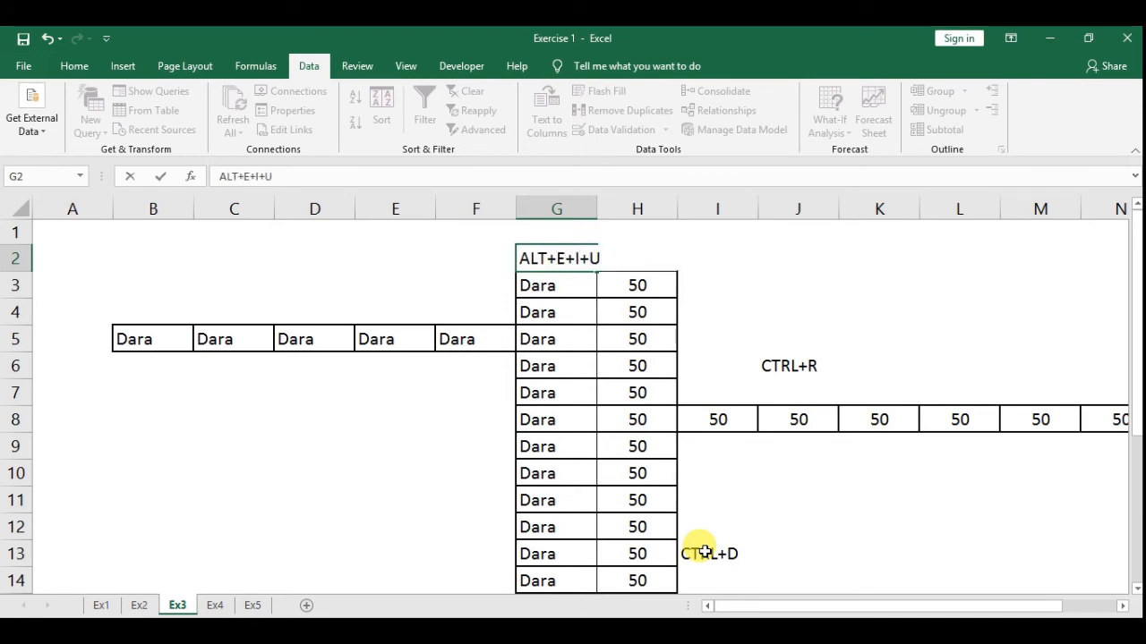
{"action": "type", "text": "+"}
{"action": "key", "text": "BackSpace"}
{"action": "key", "text": "Return"}
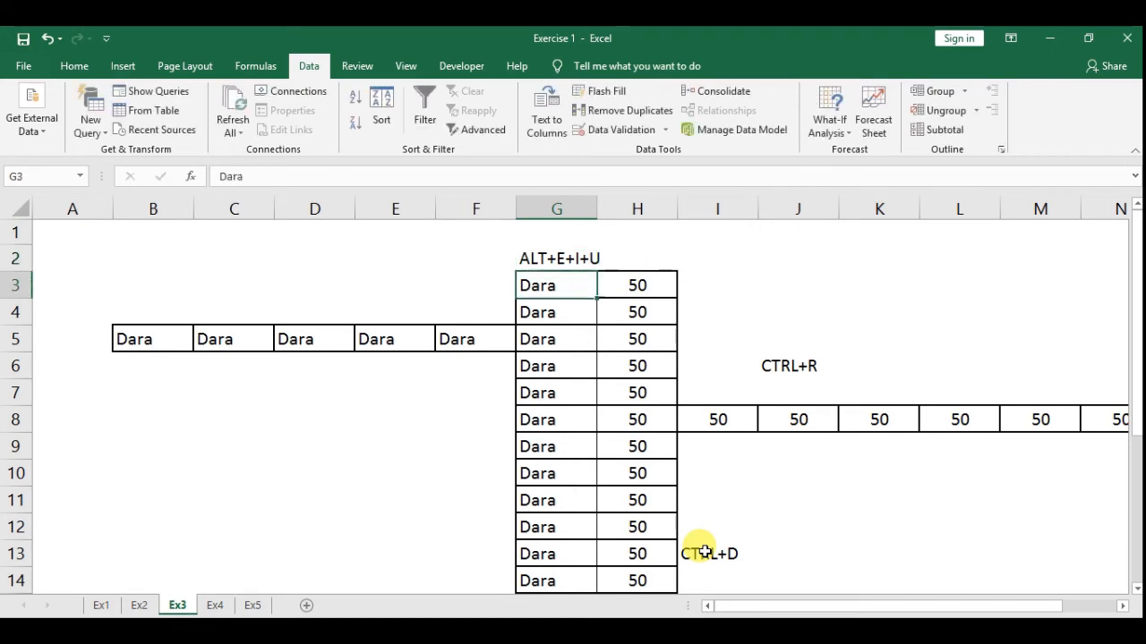
Copy the shortcut note from G2 into cell C7, below the names filled across row 5.
{"action": "key", "text": "Up"}
{"action": "key", "text": "ctrl+c"}
{"action": "key", "text": "Left"}
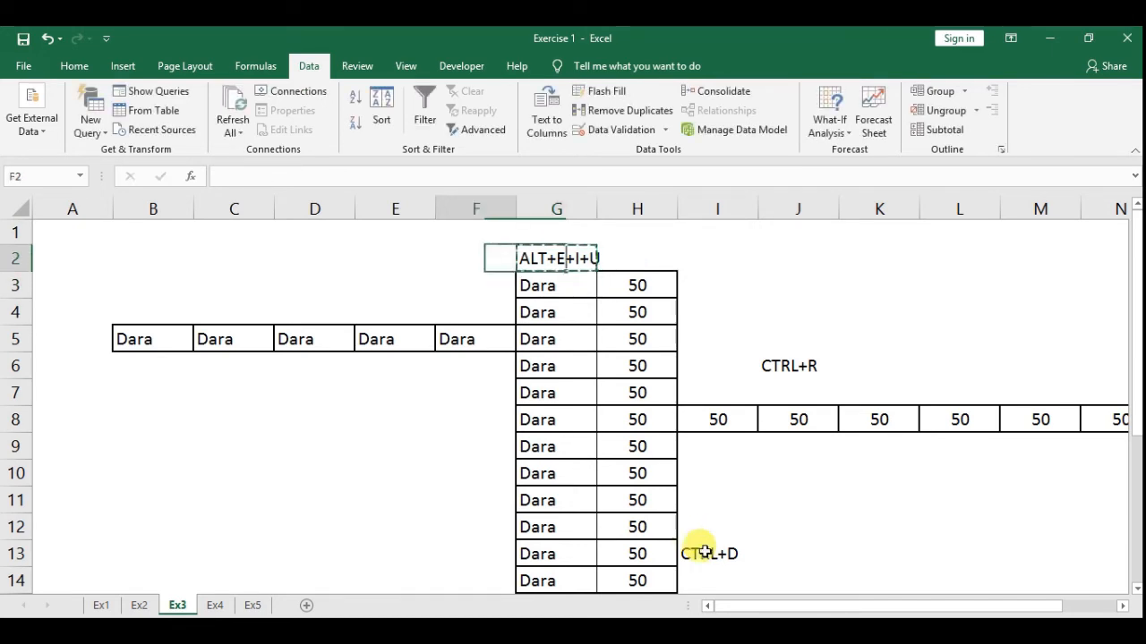
{"action": "key", "text": "Left"}
{"action": "key", "text": "Left"}
{"action": "key", "text": "Left"}
{"action": "key", "text": "Down"}
{"action": "key", "text": "Down"}
{"action": "key", "text": "Down"}
{"action": "key", "text": "Down"}
{"action": "key", "text": "Down"}
{"action": "key", "text": "ctrl+v"}
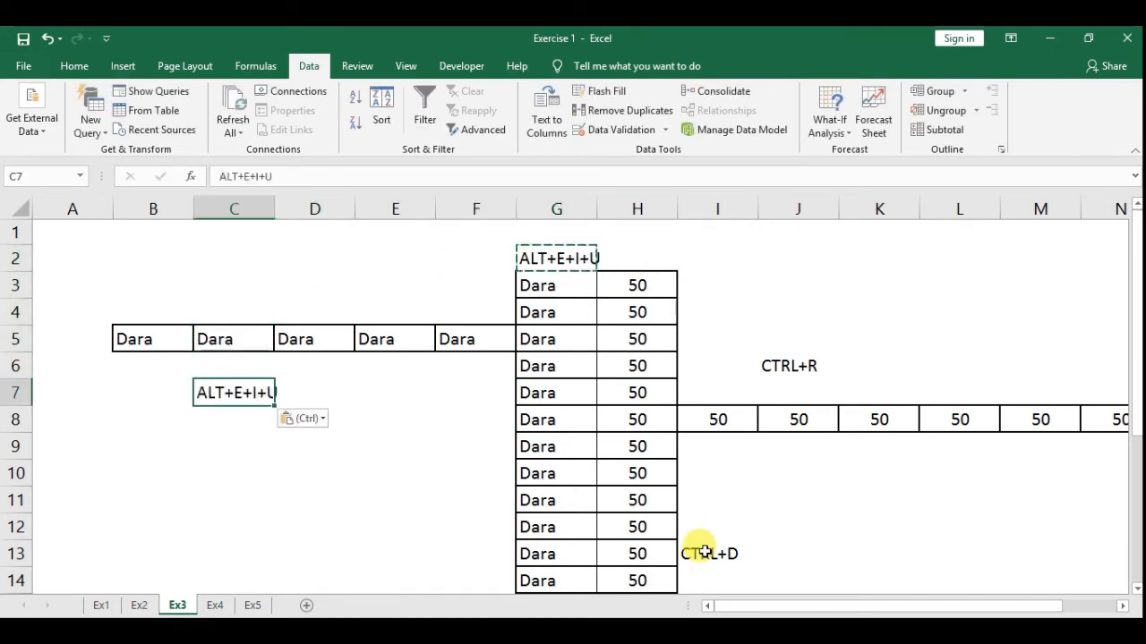
Change the copied note in C7 to the Fill Left shortcut ALT+E+I+L.
{"action": "key", "text": "F2"}
{"action": "key", "text": "BackSpace"}
{"action": "type", "text": "L"}
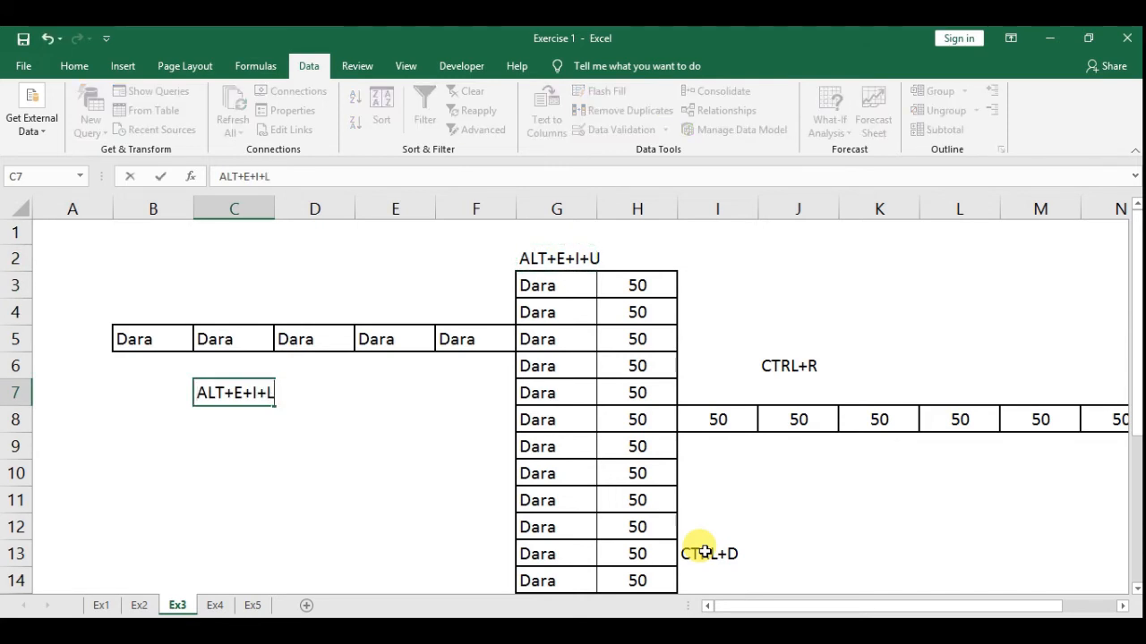
{"action": "key", "text": "Return"}
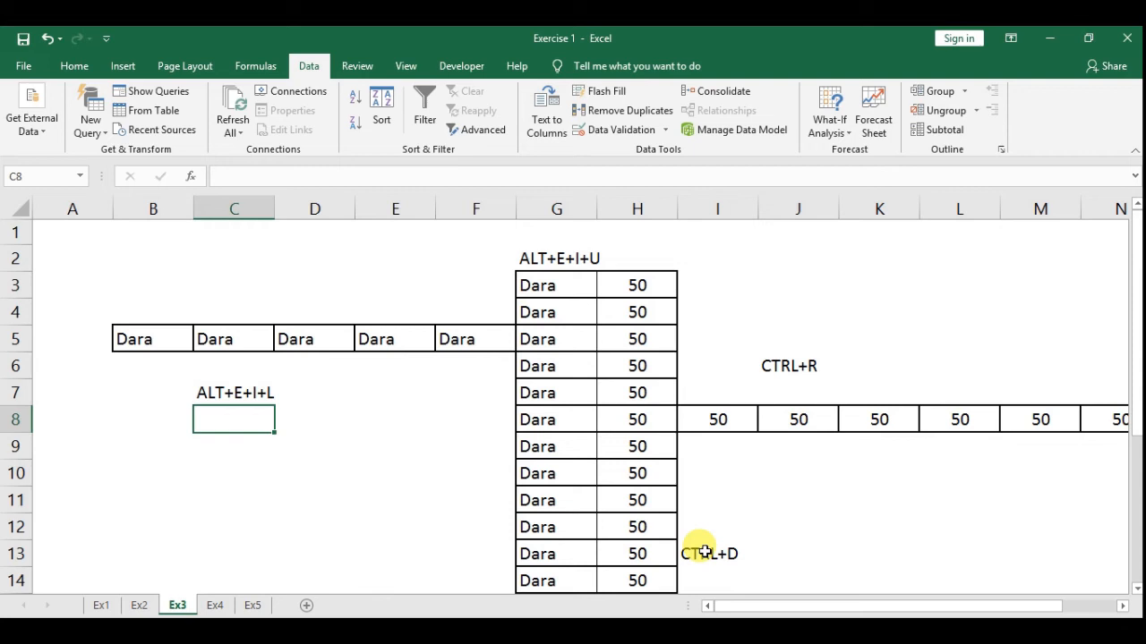
Switch to the Ex4 sheet and make B2, the first entry in the Name column, the active cell.
{"action": "key", "text": "ctrl+Page_Down"}
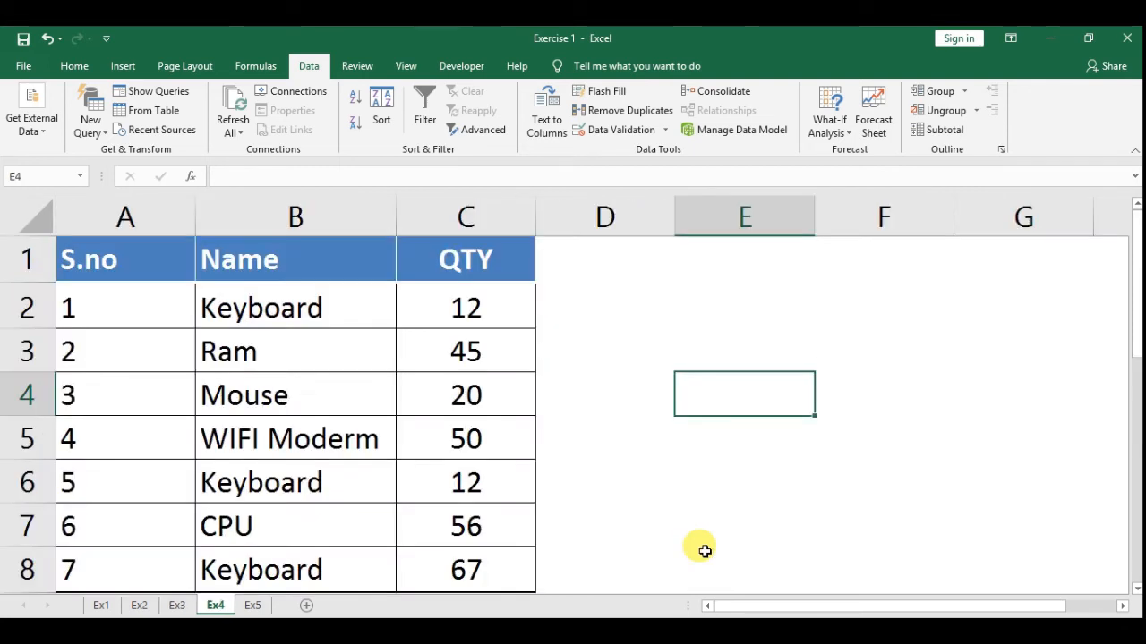
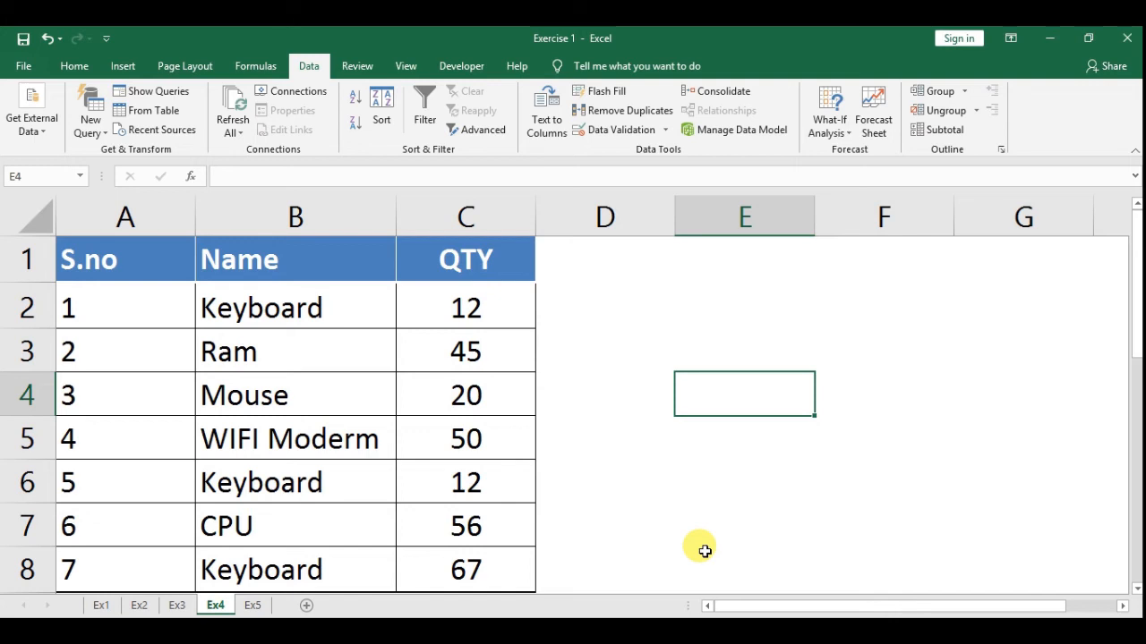
{"action": "key", "text": "Left"}
{"action": "key", "text": "Left"}
{"action": "key", "text": "Left"}
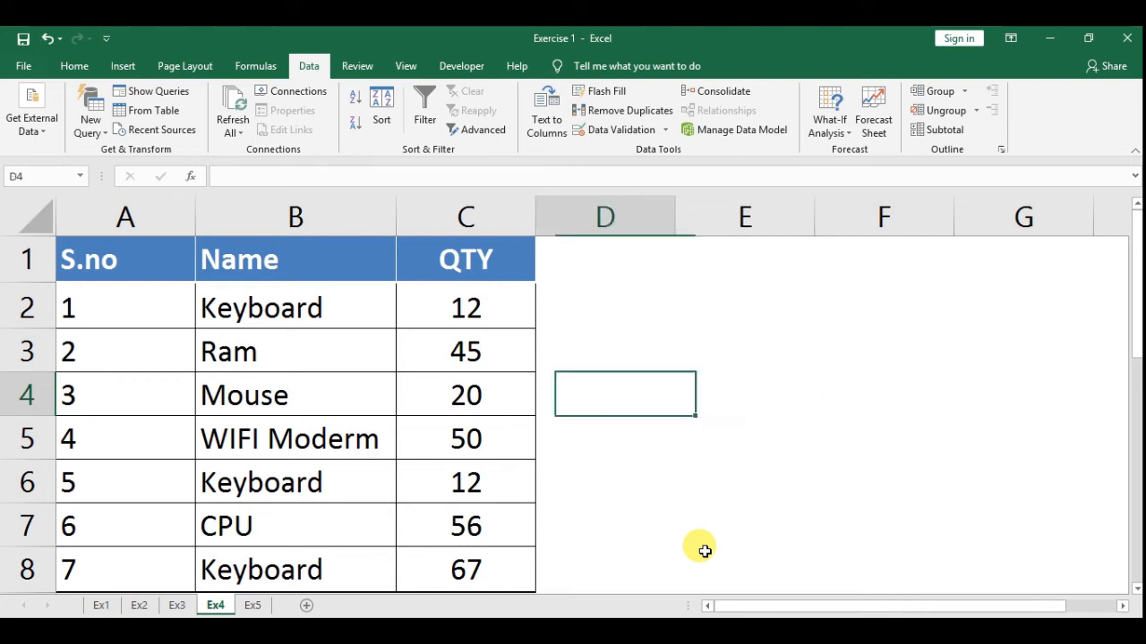
{"action": "key", "text": "Up"}
{"action": "key", "text": "Up"}
{"action": "key", "text": "Up"}
{"action": "key", "text": "Down"}
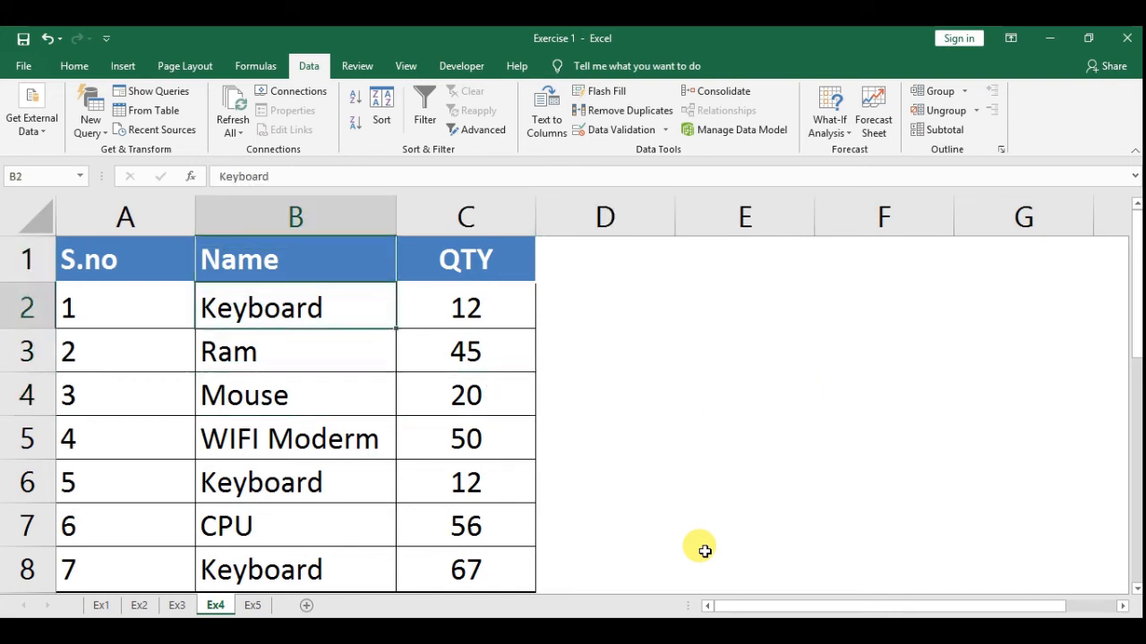
{"action": "key", "text": "Right"}
{"action": "key", "text": "Left"}
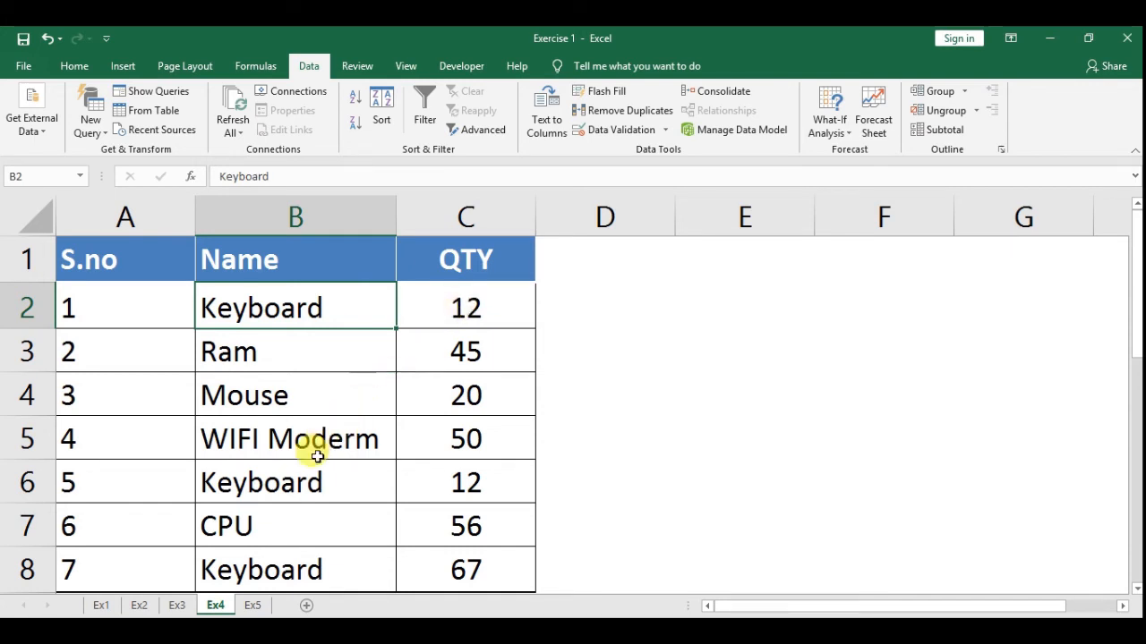
Examine the repeated Keyboard record in row 6 and select the Name and QTY data in B2:C8.
{"action": "left_click", "coordinate": [304, 484]}
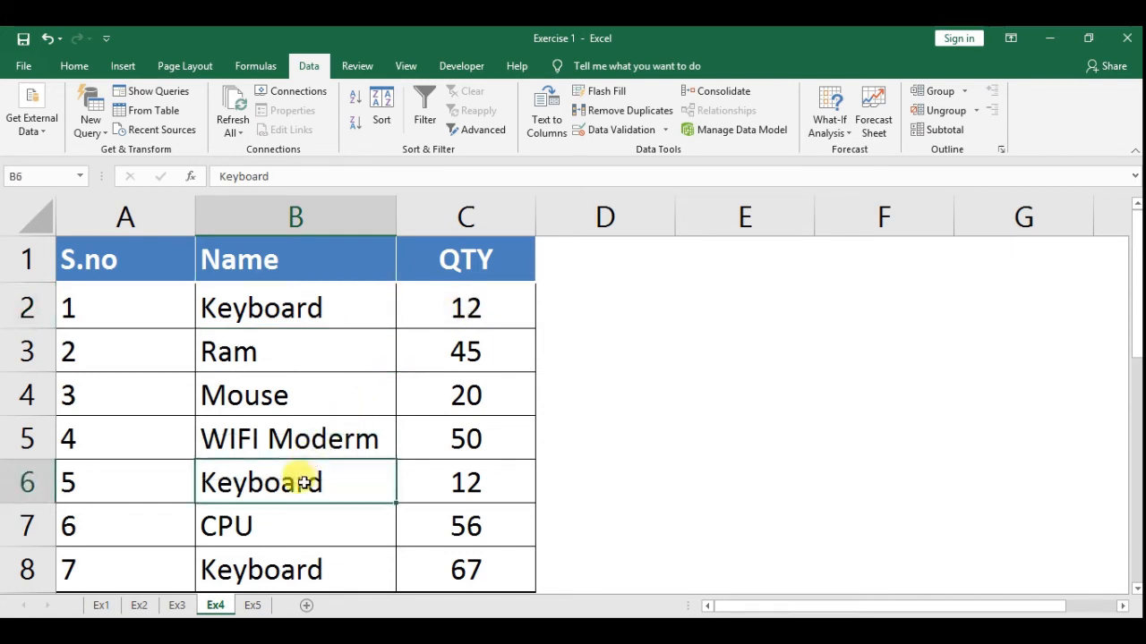
{"action": "left_click", "coordinate": [452, 483]}
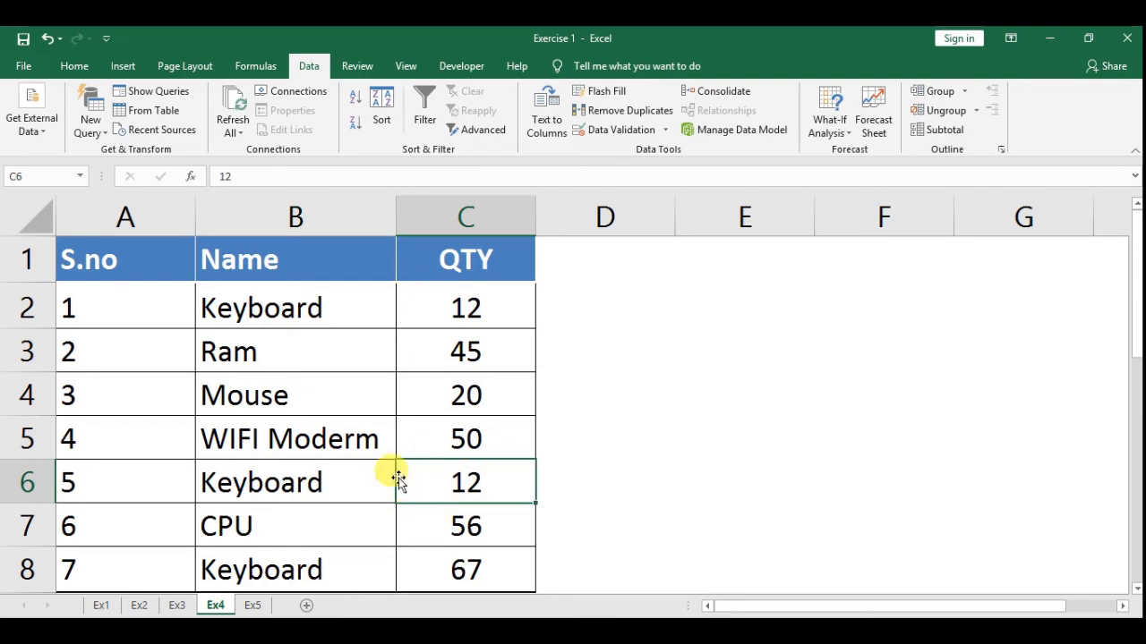
{"action": "left_click", "coordinate": [297, 315]}
{"action": "left_click_drag", "start_coordinate": [308, 333], "coordinate": [409, 555]}
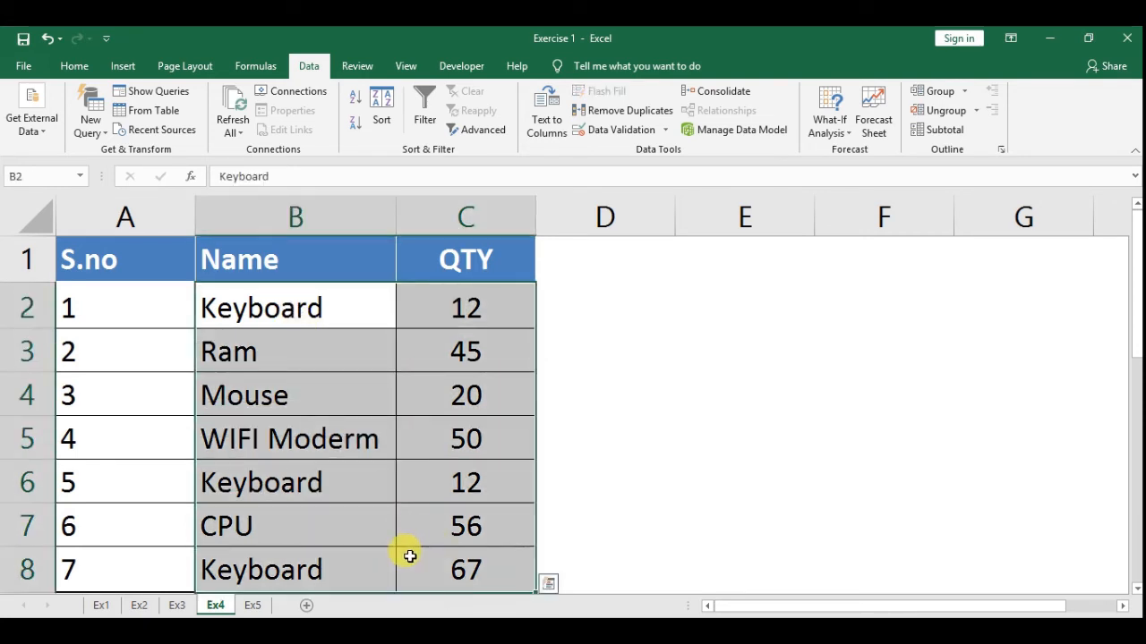
Remove duplicate records from the Name and QTY data in B2:C8, comparing both the Name and QTY columns.
{"action": "key", "text": "super+c"}
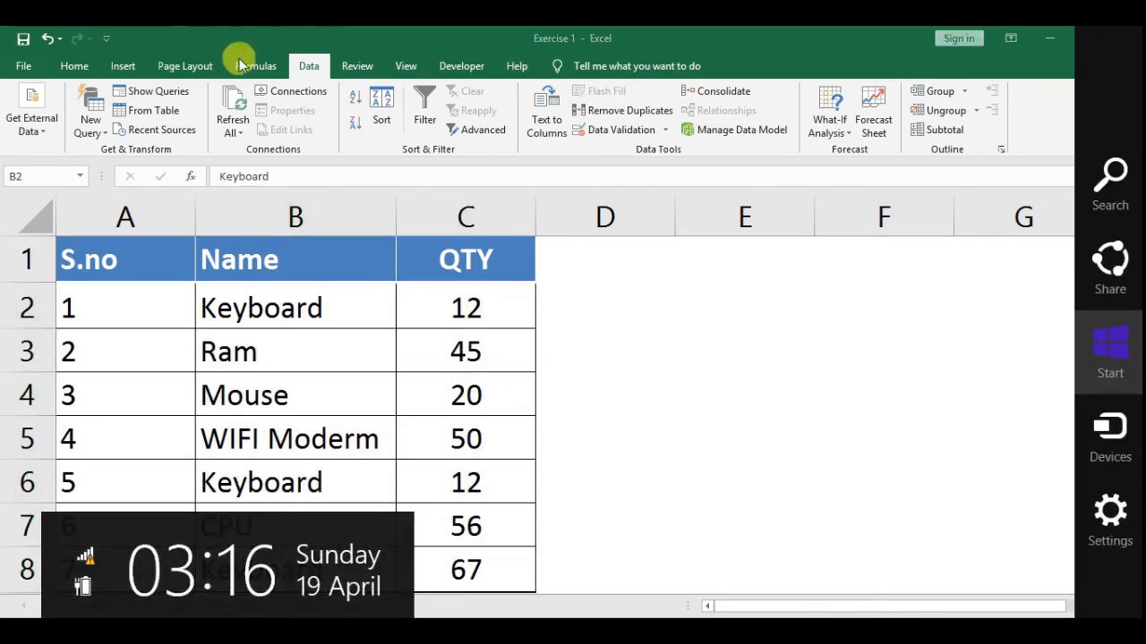
{"action": "left_click", "coordinate": [312, 72]}
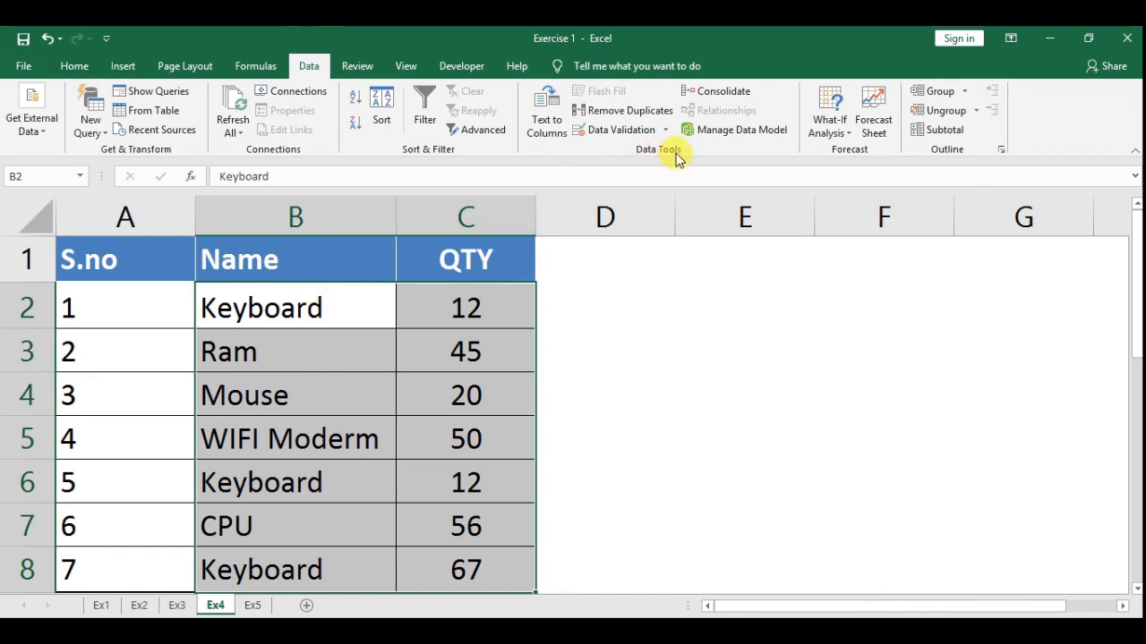
{"action": "left_click", "coordinate": [644, 118]}
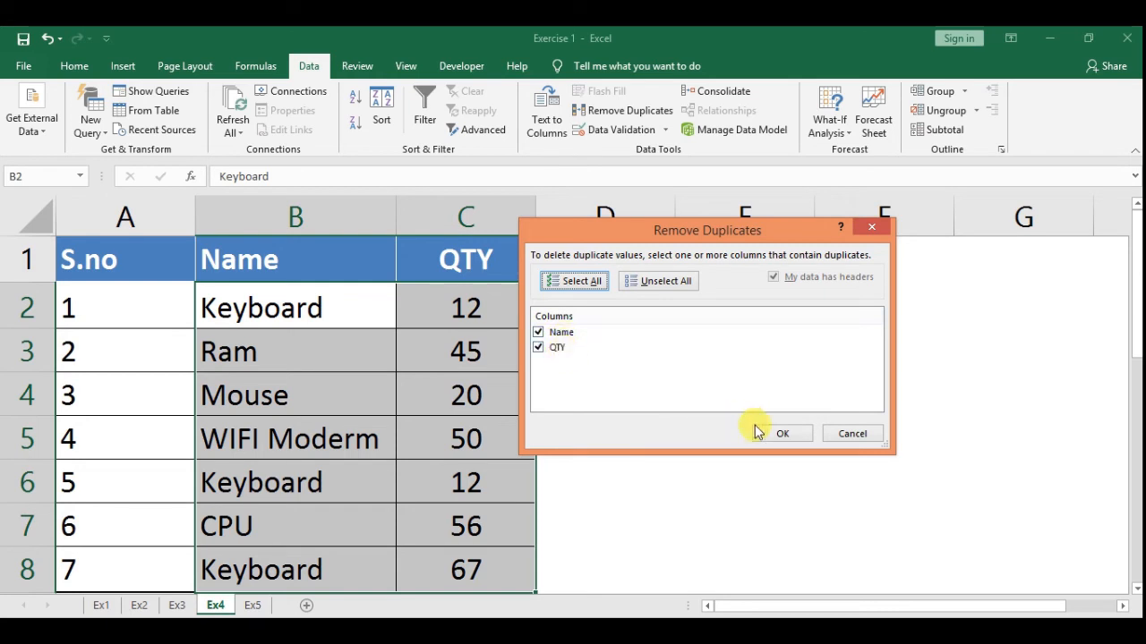
{"action": "left_click", "coordinate": [780, 434]}
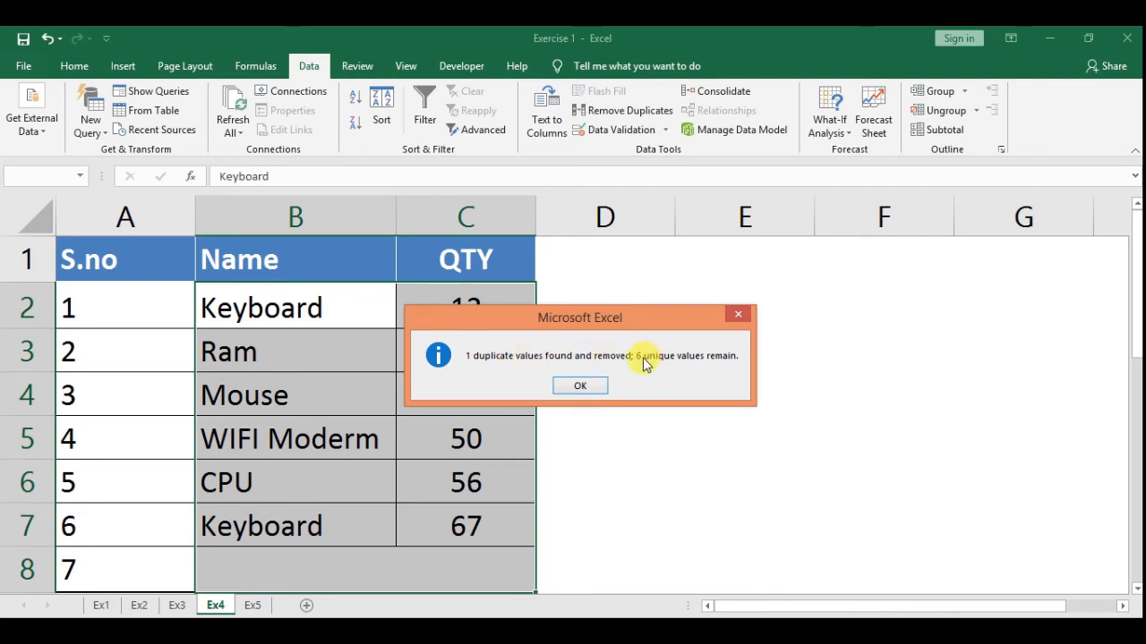
{"action": "left_click", "coordinate": [582, 387]}
{"action": "left_click", "coordinate": [588, 386]}
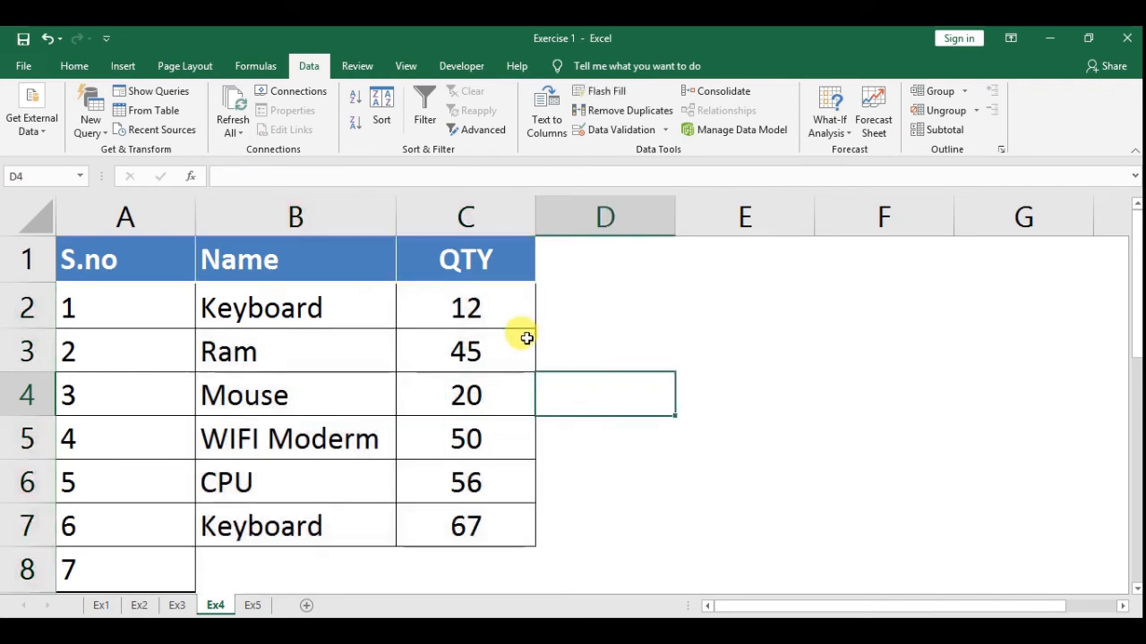
Try to remove duplicates from A2:C8, comparing all three columns S.no, Name and QTY.
{"action": "left_click", "coordinate": [346, 315]}
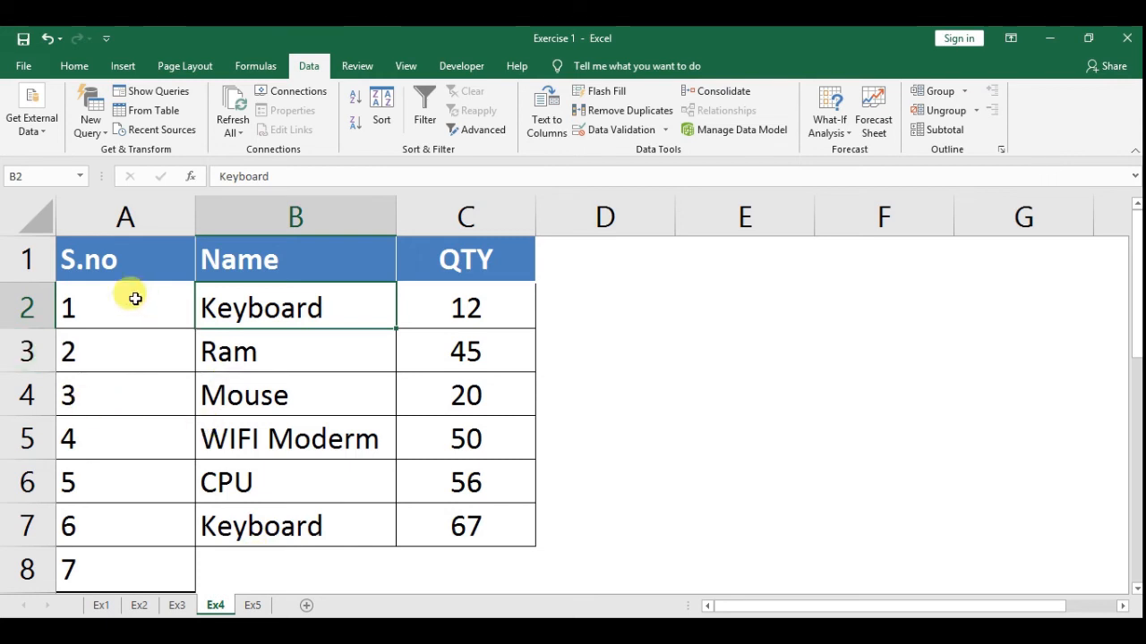
{"action": "left_click_drag", "start_coordinate": [135, 299], "coordinate": [439, 527]}
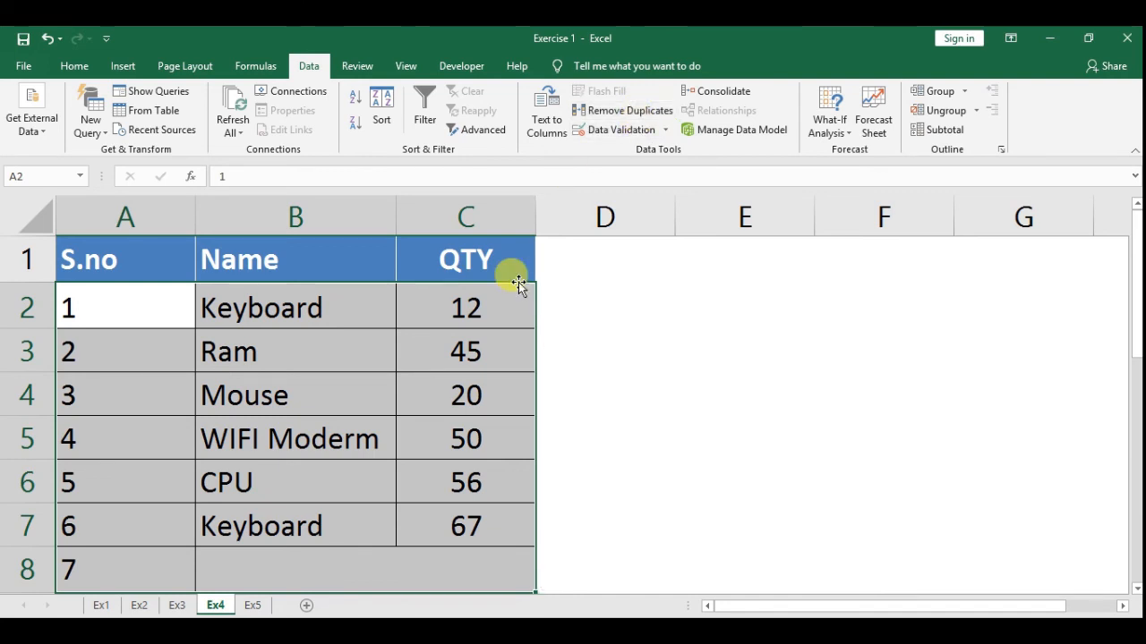
{"action": "left_click", "coordinate": [598, 117]}
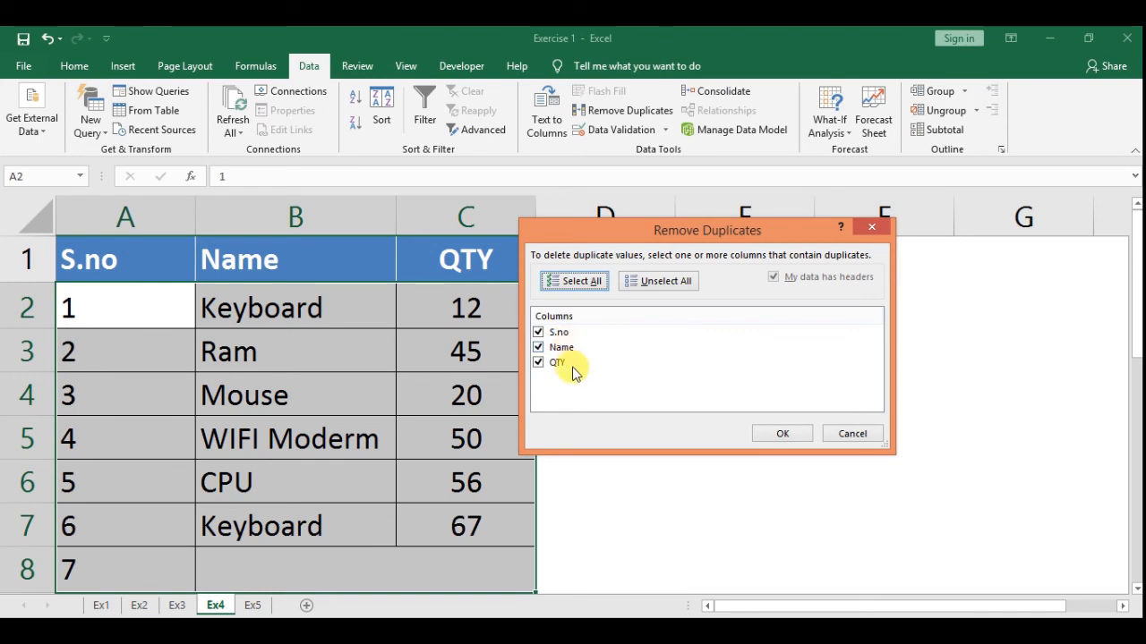
{"action": "left_click", "coordinate": [792, 435]}
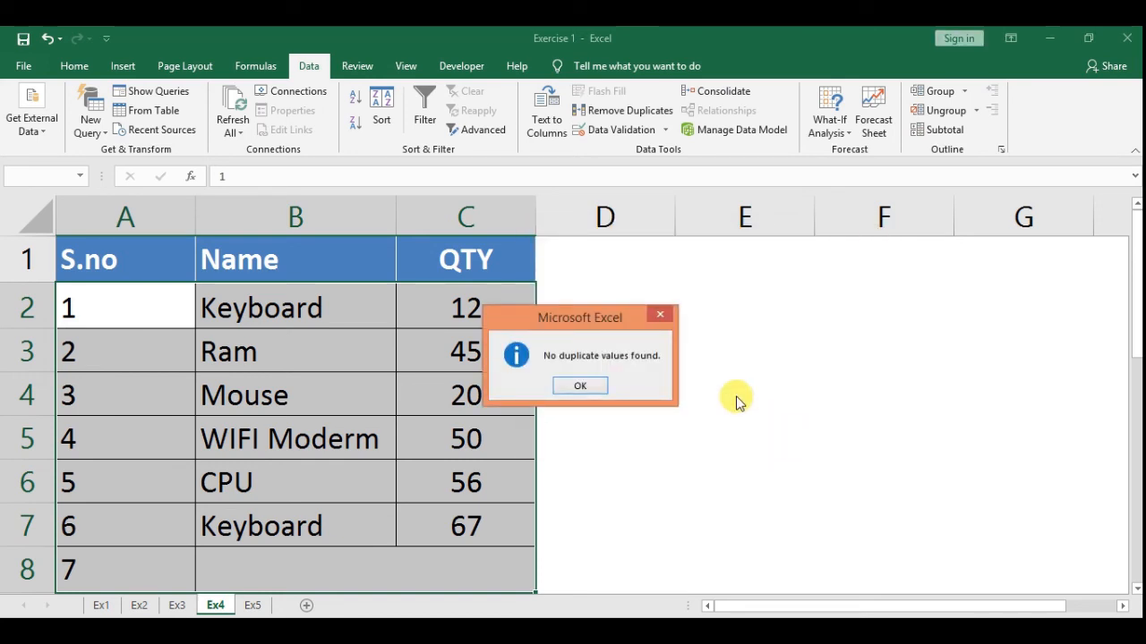
{"action": "left_click", "coordinate": [596, 386]}
{"action": "left_click", "coordinate": [593, 380]}
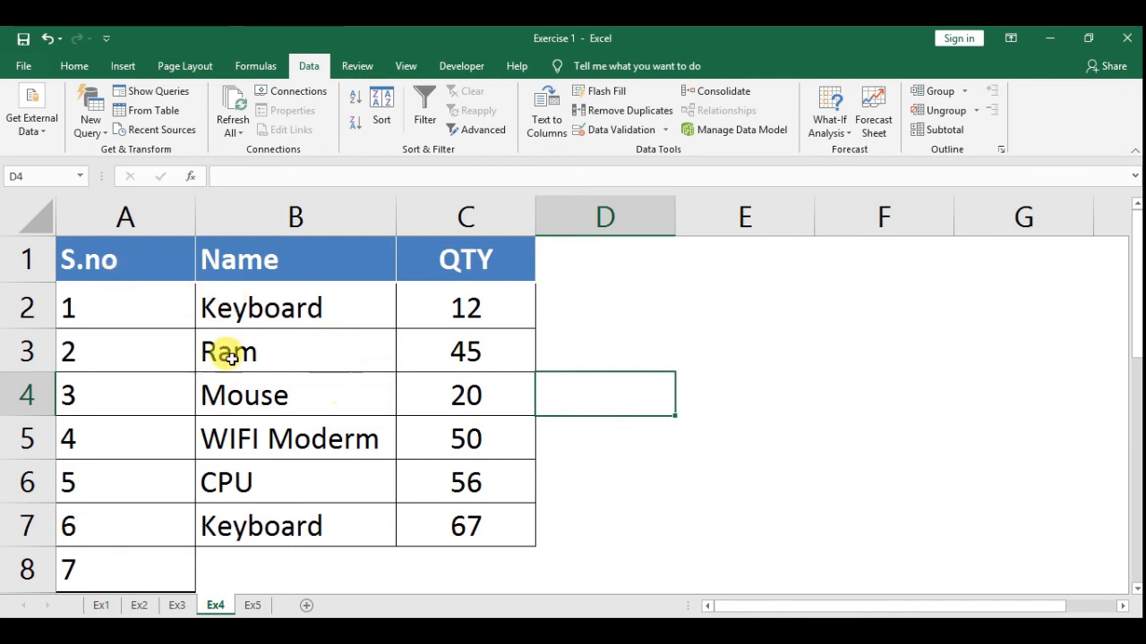
Examine the S.no, Name and QTY values in rows 2 to 7, comparing the first Keyboard record with the other records.
{"action": "left_click", "coordinate": [109, 302]}
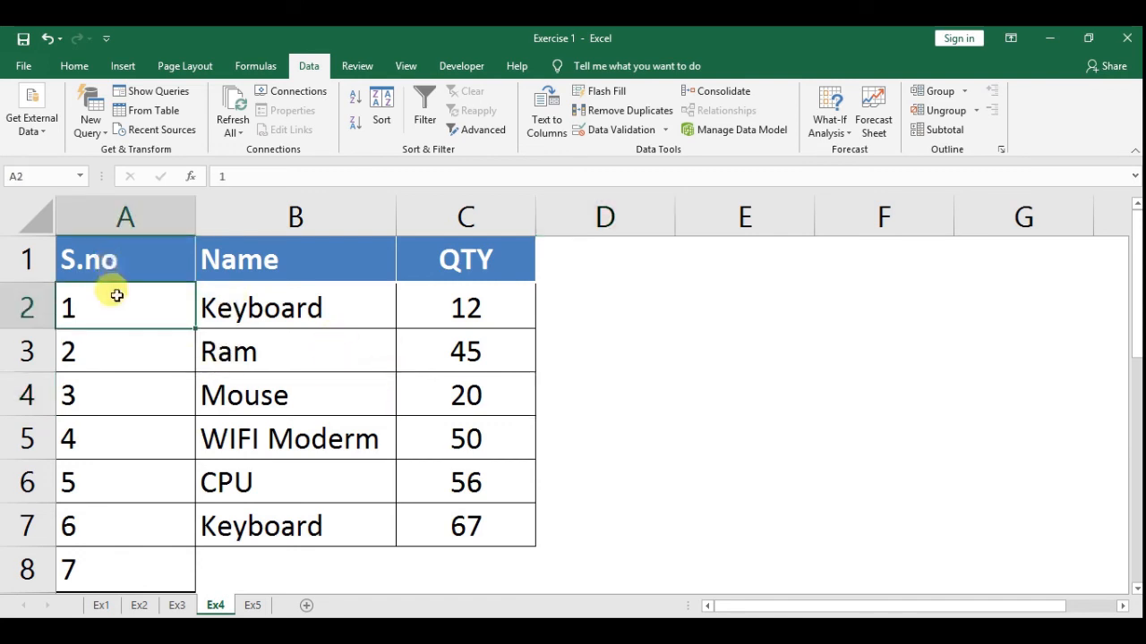
{"action": "left_click", "coordinate": [228, 306]}
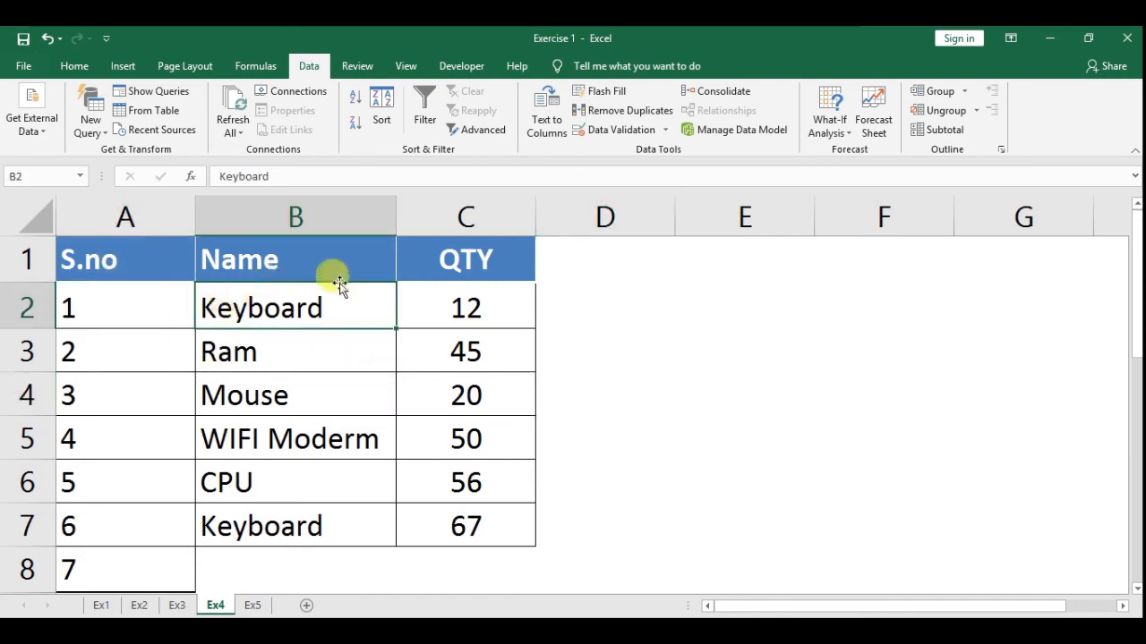
{"action": "left_click", "coordinate": [439, 308]}
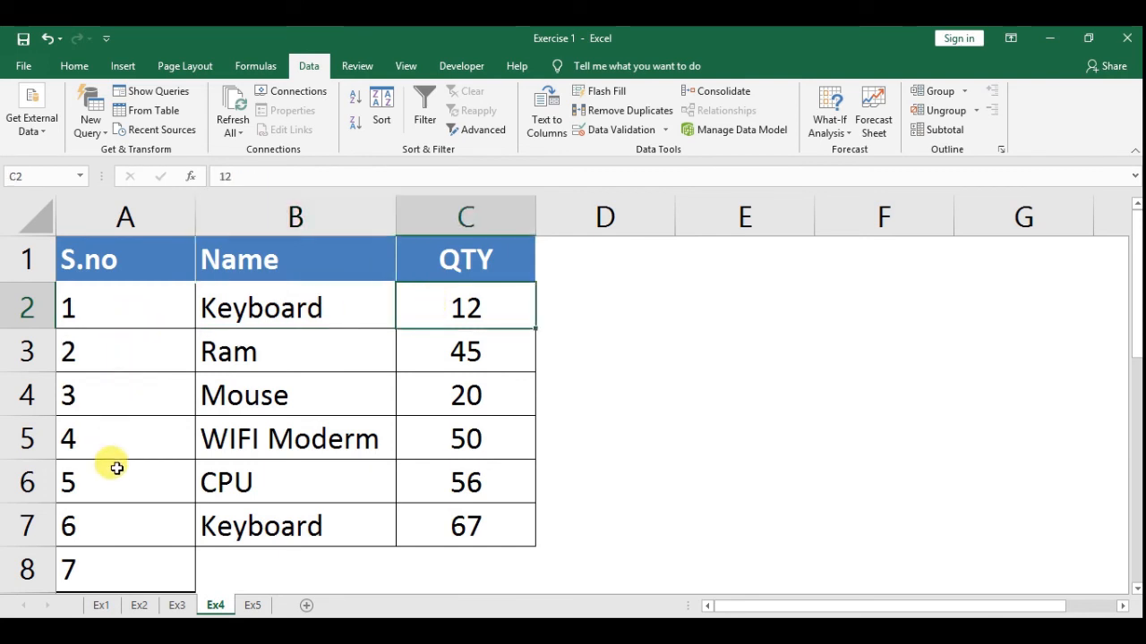
{"action": "left_click", "coordinate": [108, 304]}
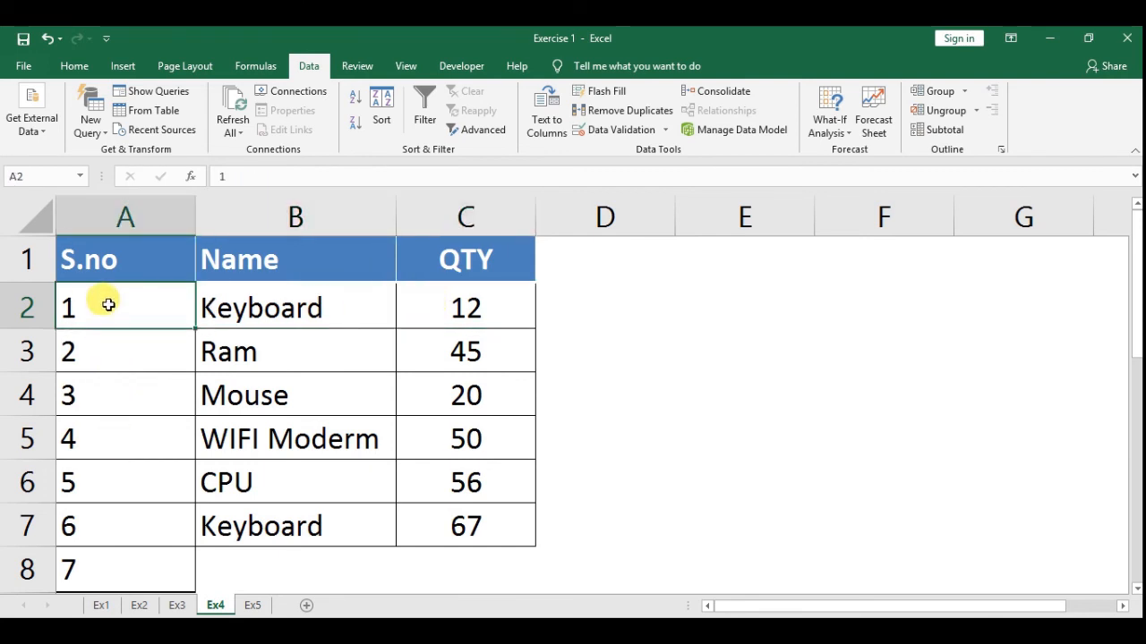
{"action": "left_click", "coordinate": [202, 305]}
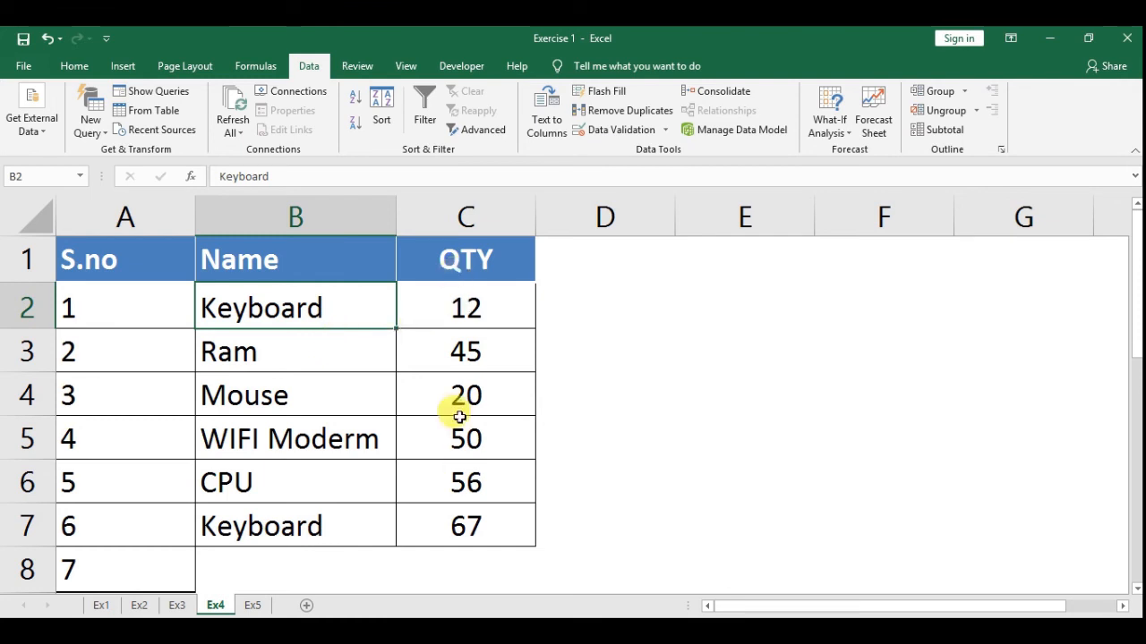
{"action": "left_click", "coordinate": [137, 319]}
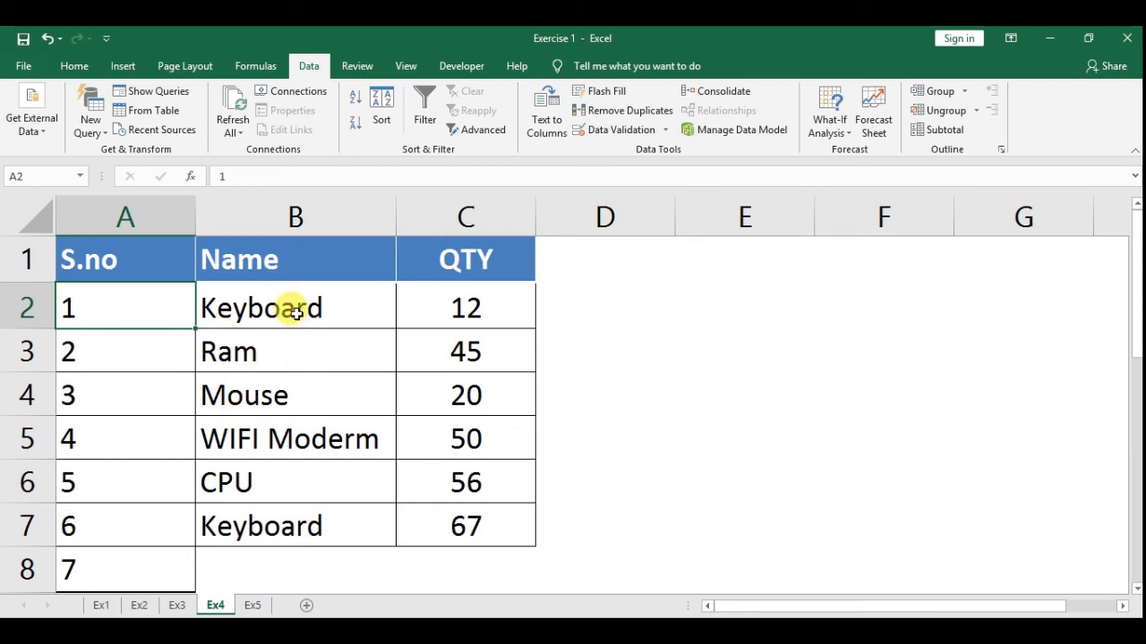
{"action": "left_click_drag", "start_coordinate": [297, 313], "coordinate": [457, 535]}
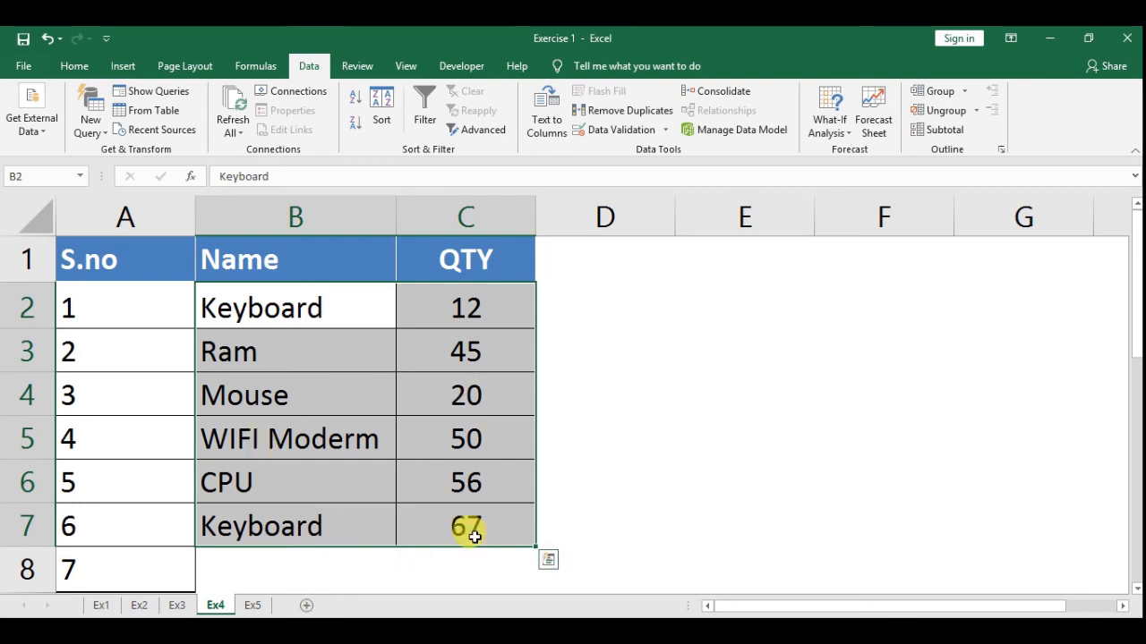
{"action": "left_click", "coordinate": [659, 472]}
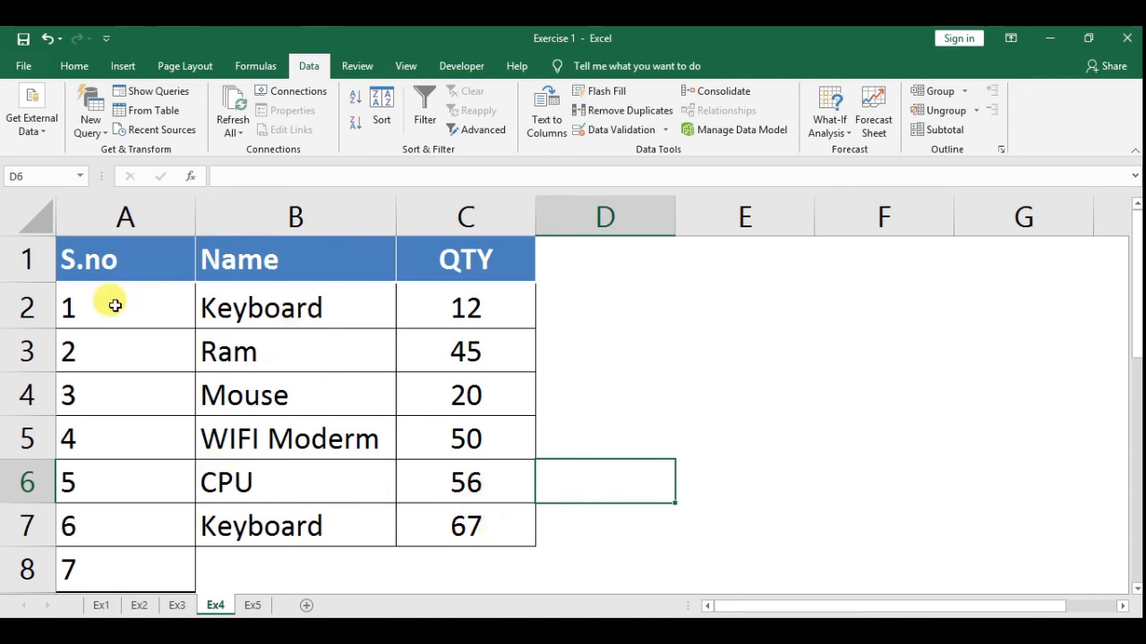
{"action": "left_click_drag", "start_coordinate": [85, 302], "coordinate": [504, 309]}
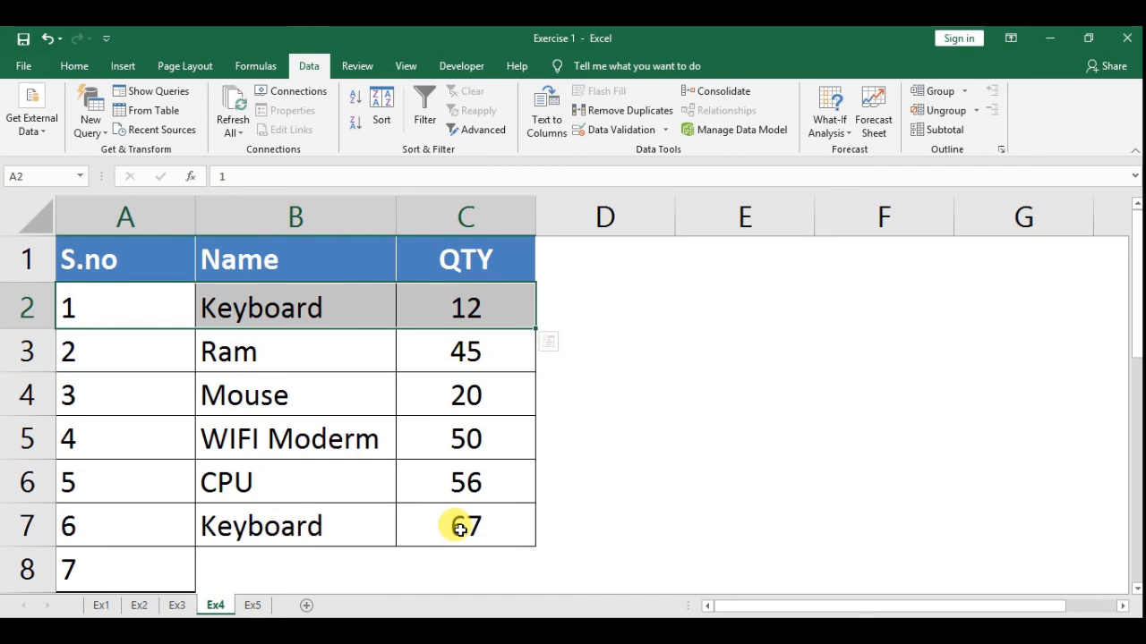
{"action": "left_click", "coordinate": [326, 383]}
Remove duplicates from column B alone, continuing with the current selection and comparing the Name column.
{"action": "left_click", "coordinate": [328, 210]}
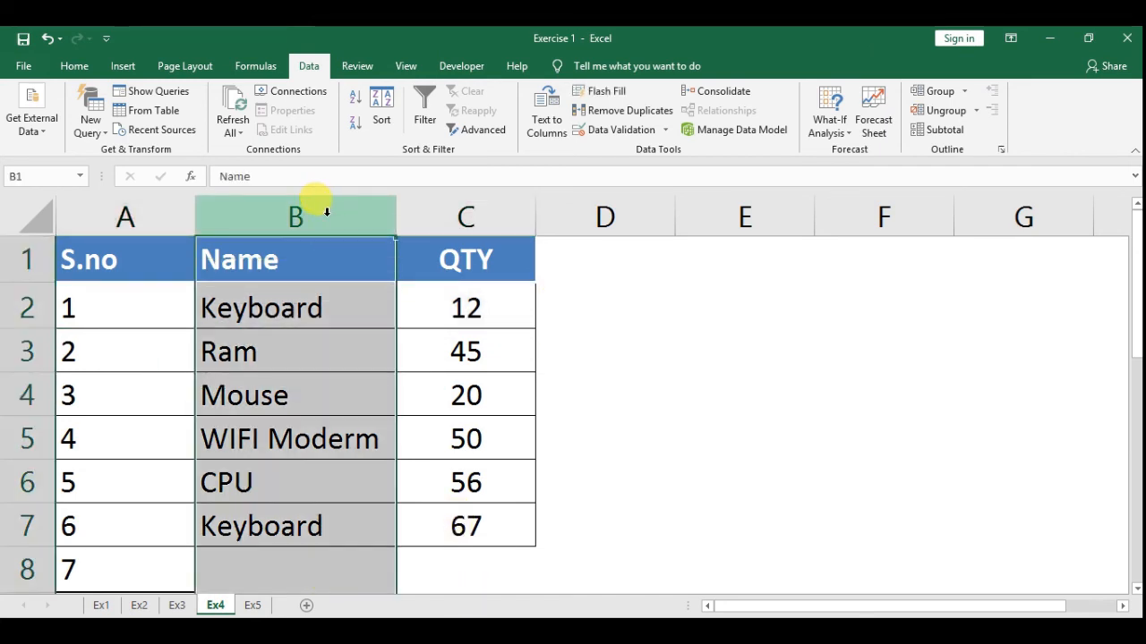
{"action": "left_click", "coordinate": [660, 116]}
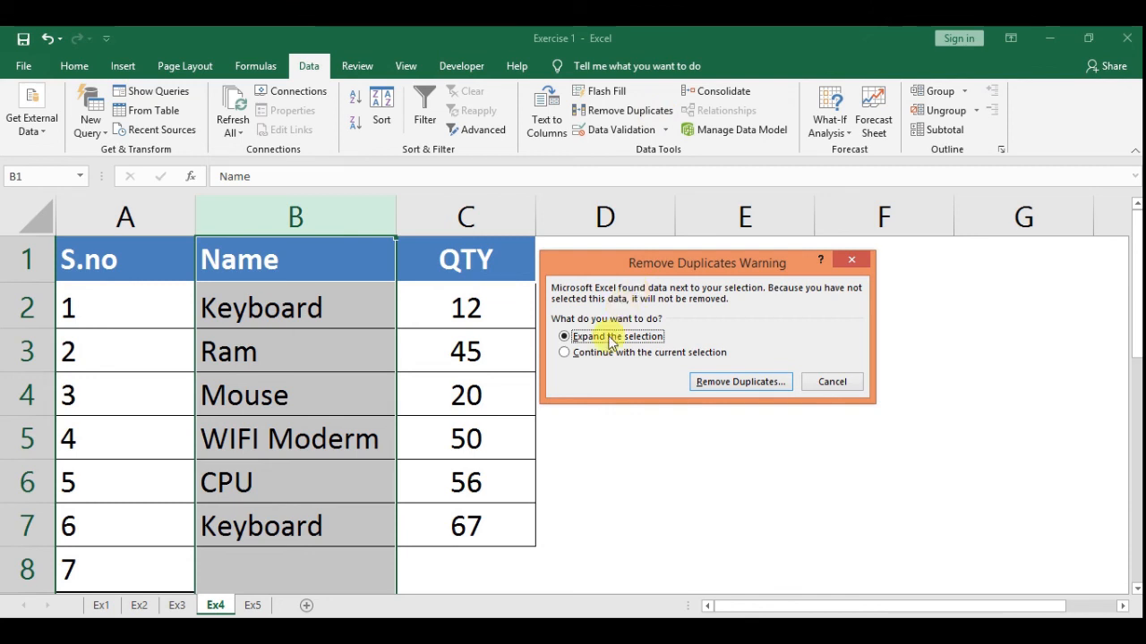
{"action": "left_click", "coordinate": [638, 354]}
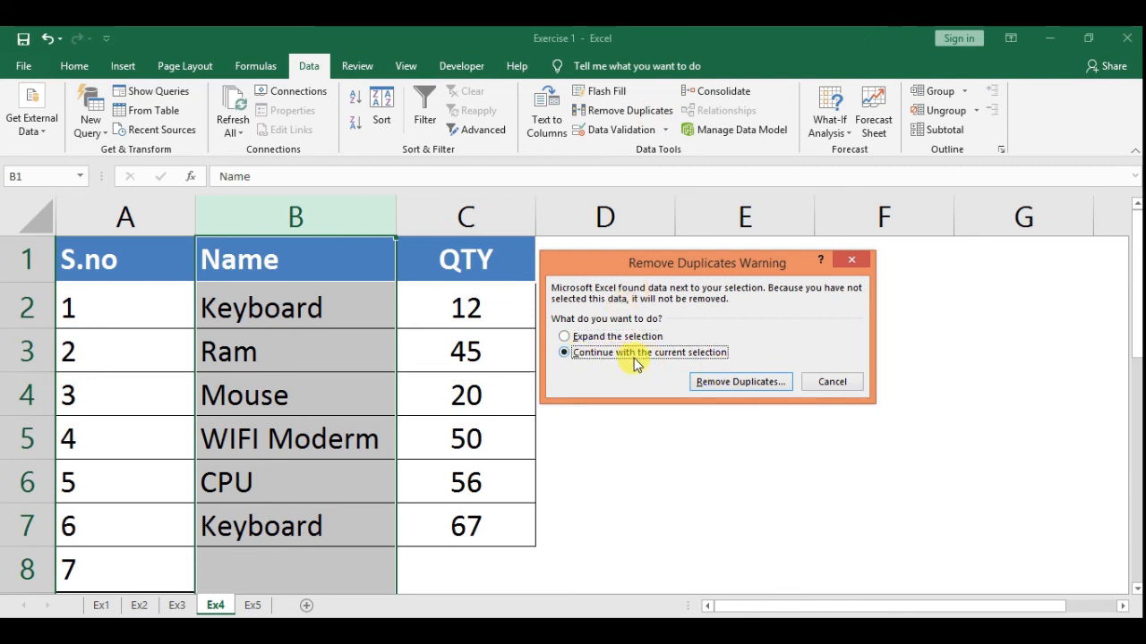
{"action": "left_click", "coordinate": [725, 383]}
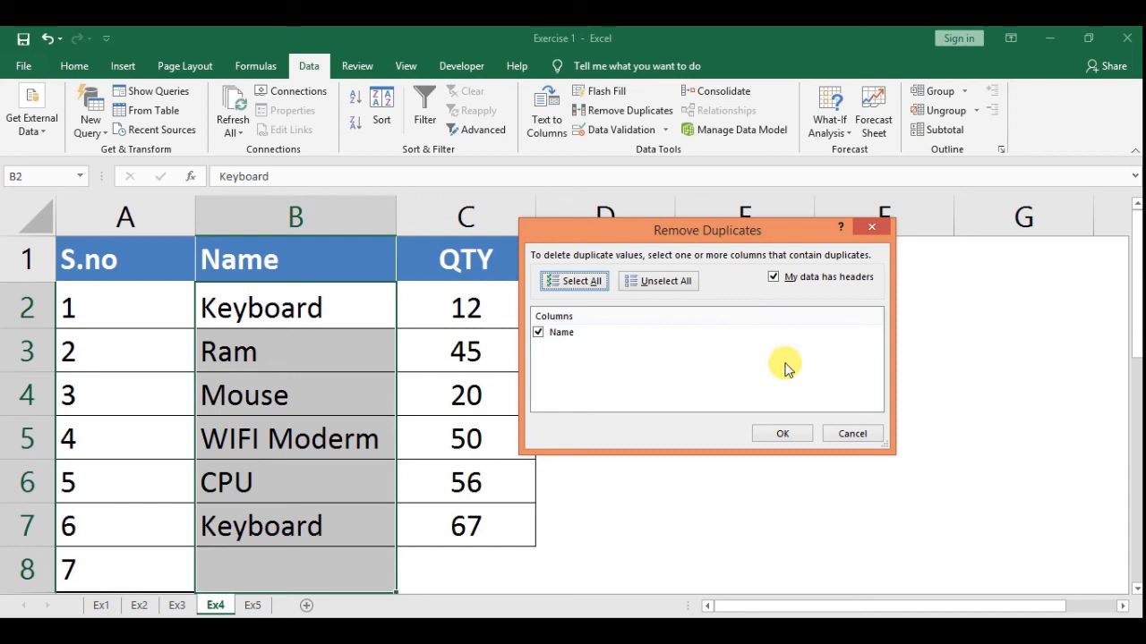
{"action": "left_click", "coordinate": [788, 431]}
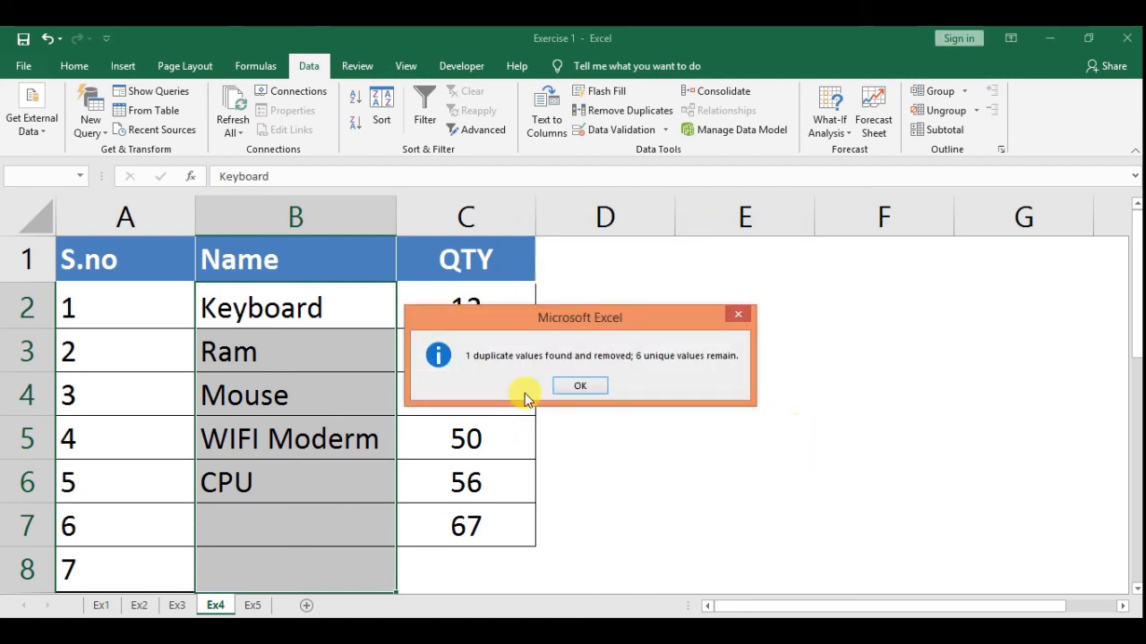
{"action": "left_click", "coordinate": [584, 386]}
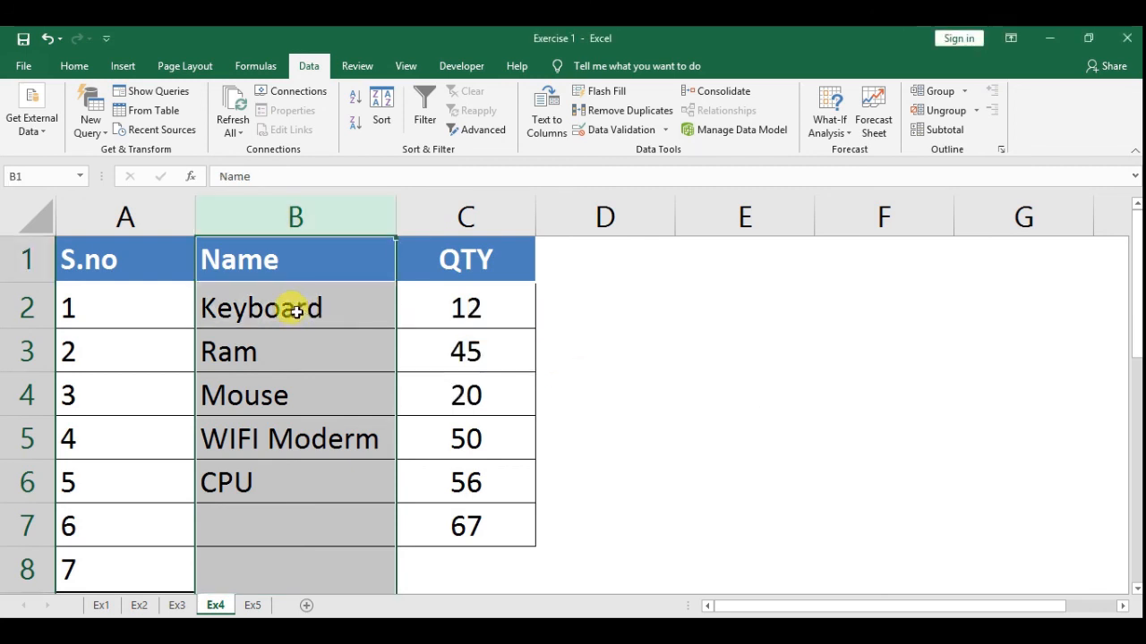
Undo the duplicate removal in column B and select cell B7.
{"action": "left_click", "coordinate": [269, 520]}
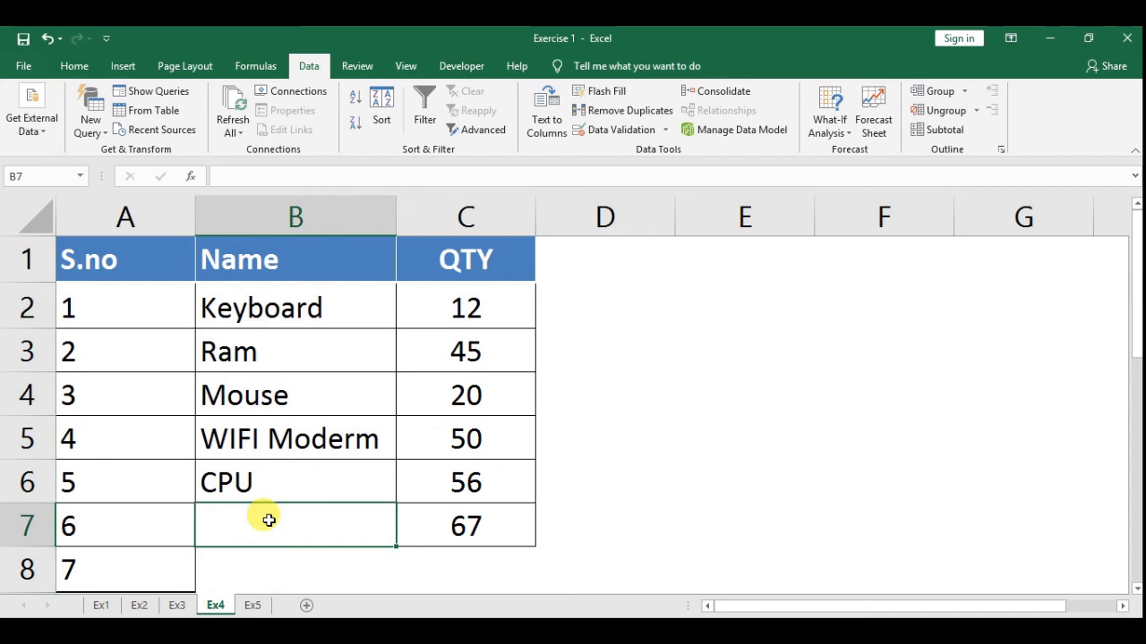
{"action": "key", "text": "ctrl+z"}
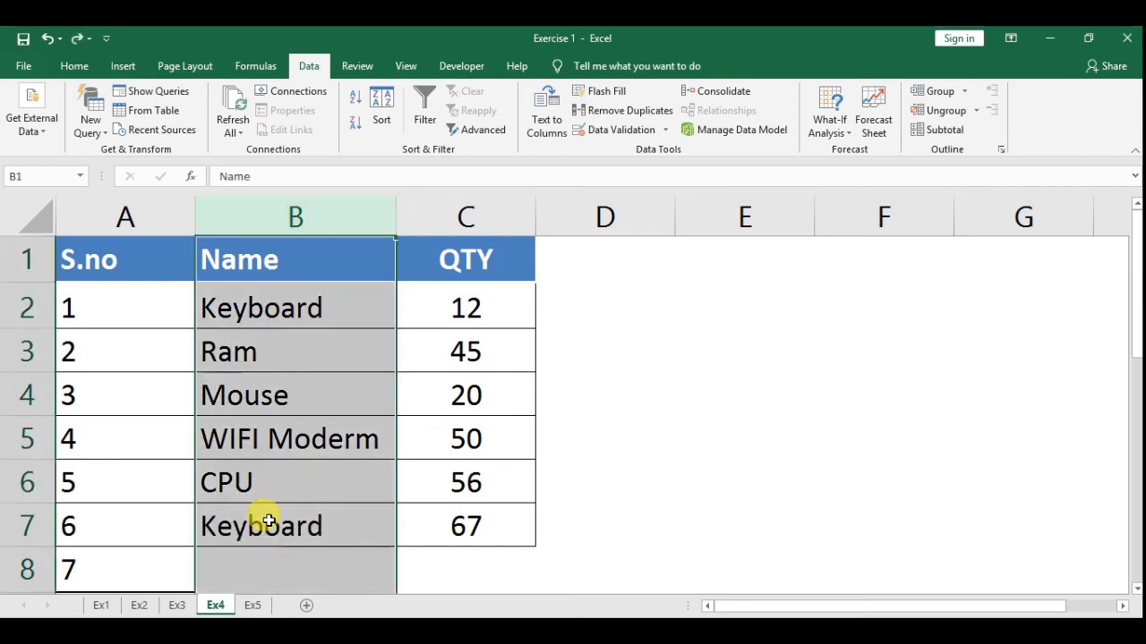
{"action": "left_click", "coordinate": [292, 520]}
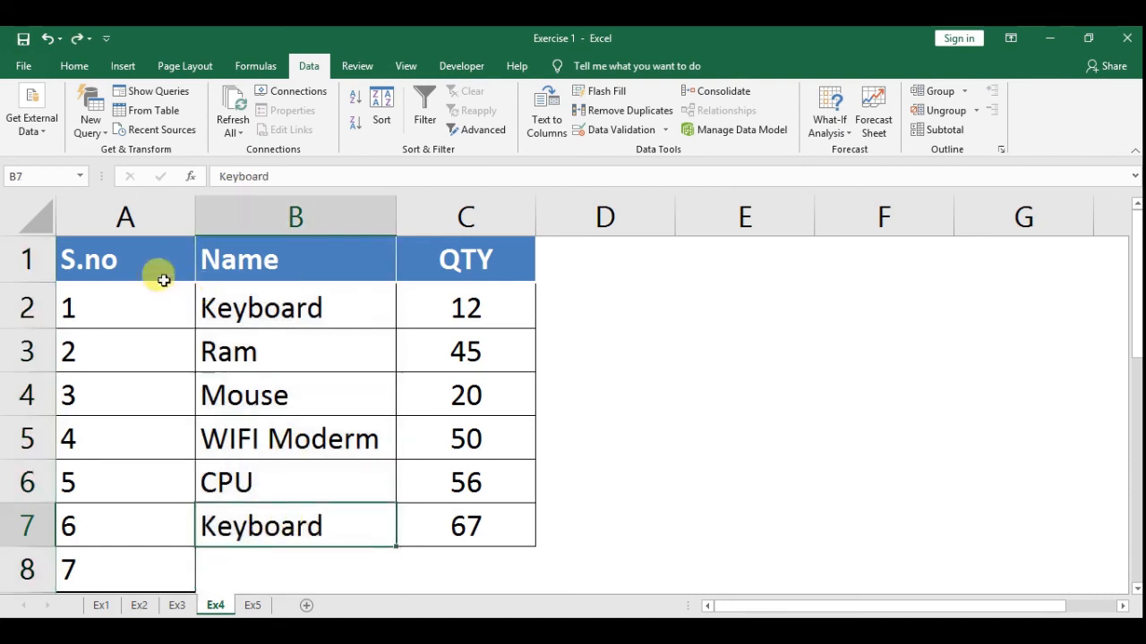
Remove duplicate records from A2:C8, comparing only the Name column with S.no and QTY excluded.
{"action": "left_click_drag", "start_coordinate": [140, 301], "coordinate": [496, 559]}
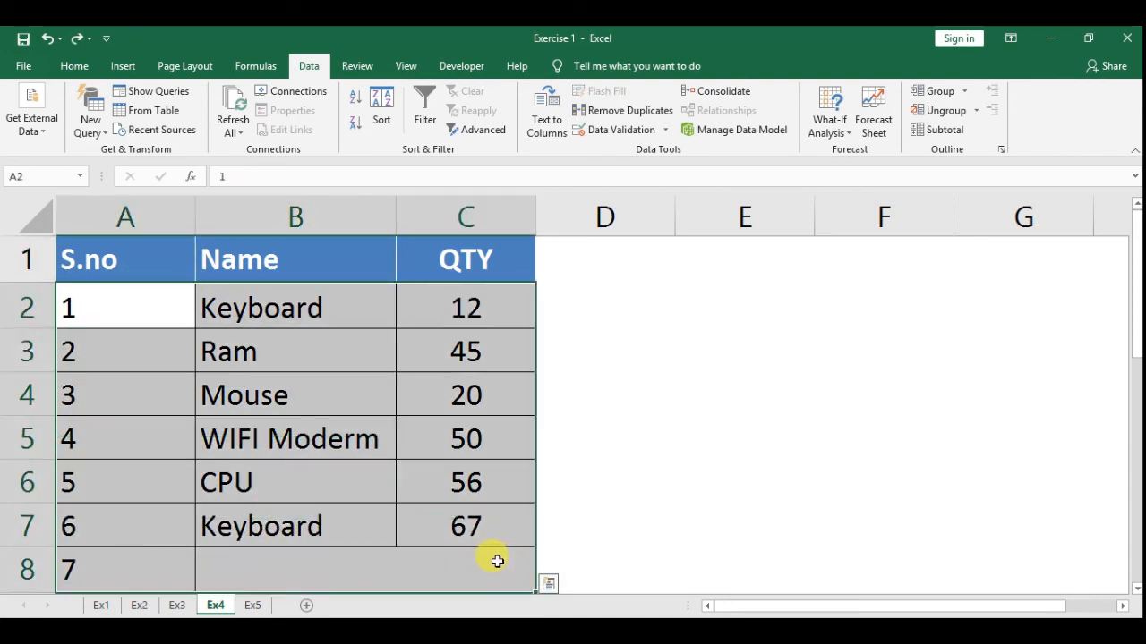
{"action": "left_click", "coordinate": [626, 111]}
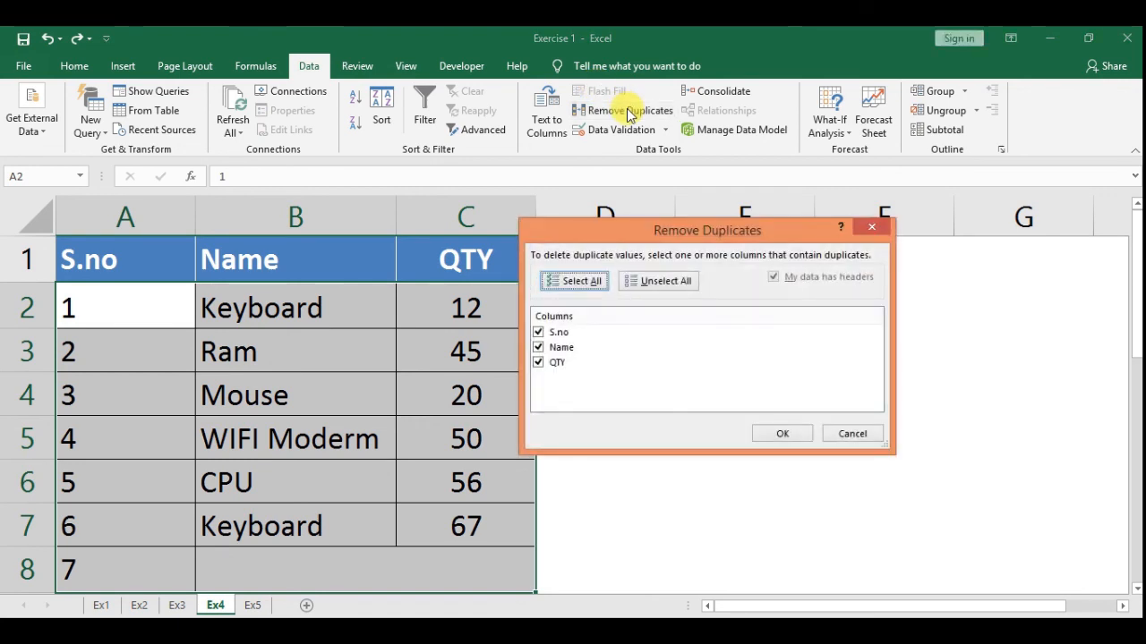
{"action": "left_click", "coordinate": [539, 334]}
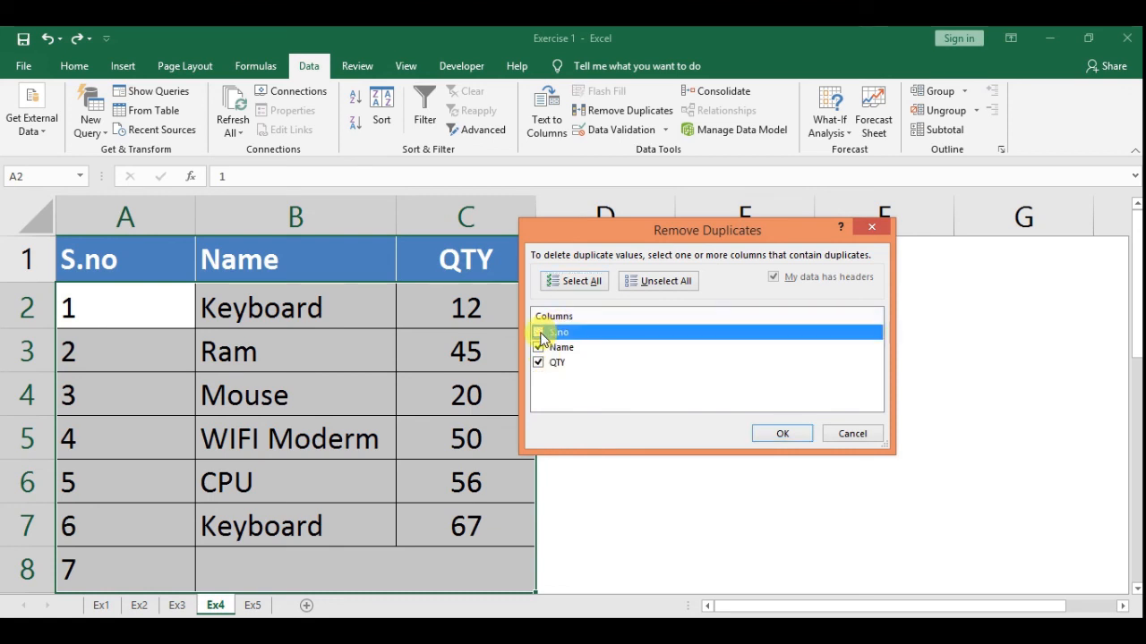
{"action": "left_click", "coordinate": [537, 363]}
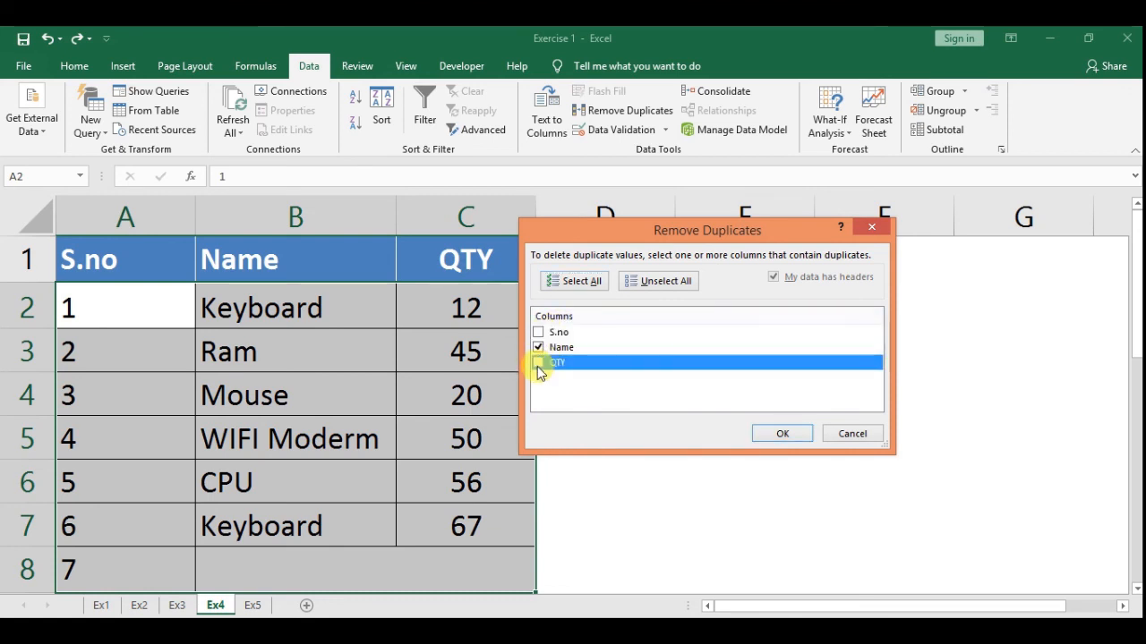
{"action": "left_click", "coordinate": [784, 433]}
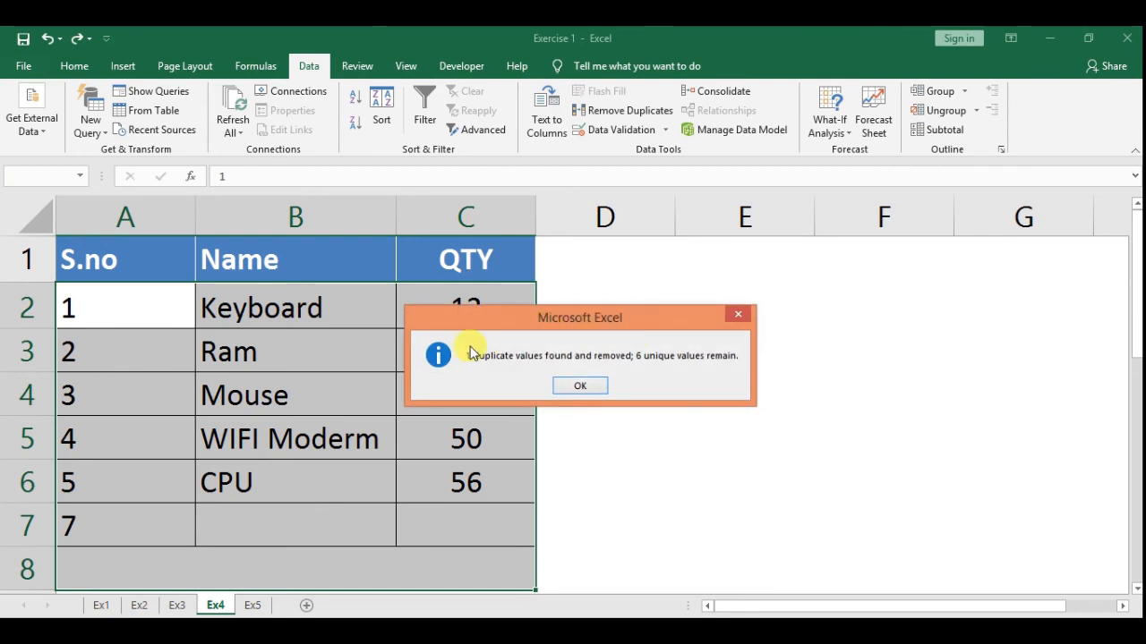
{"action": "left_click", "coordinate": [573, 385]}
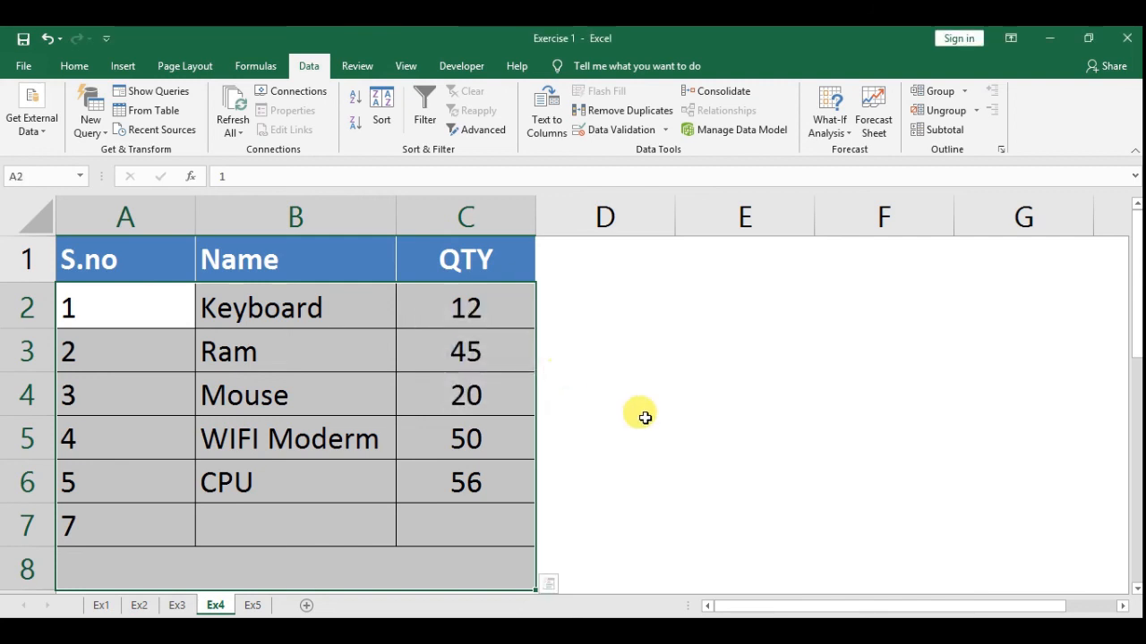
{"action": "left_click", "coordinate": [644, 419]}
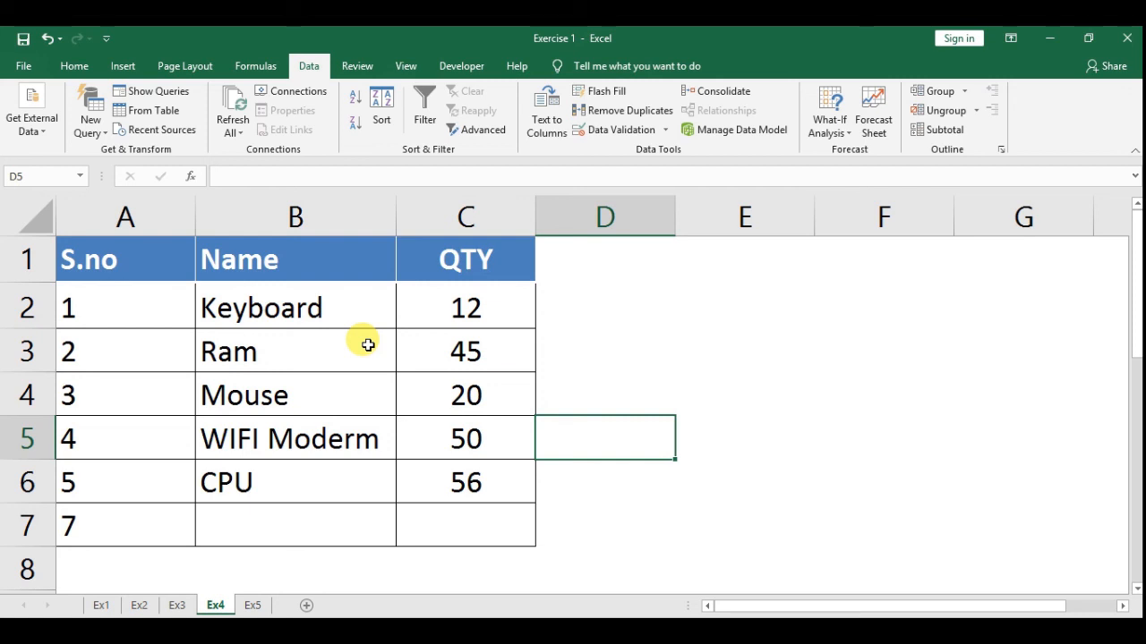
Switch to the Ex5 sheet and select the empty cell E4 beside the product list.
{"action": "left_click", "coordinate": [697, 359]}
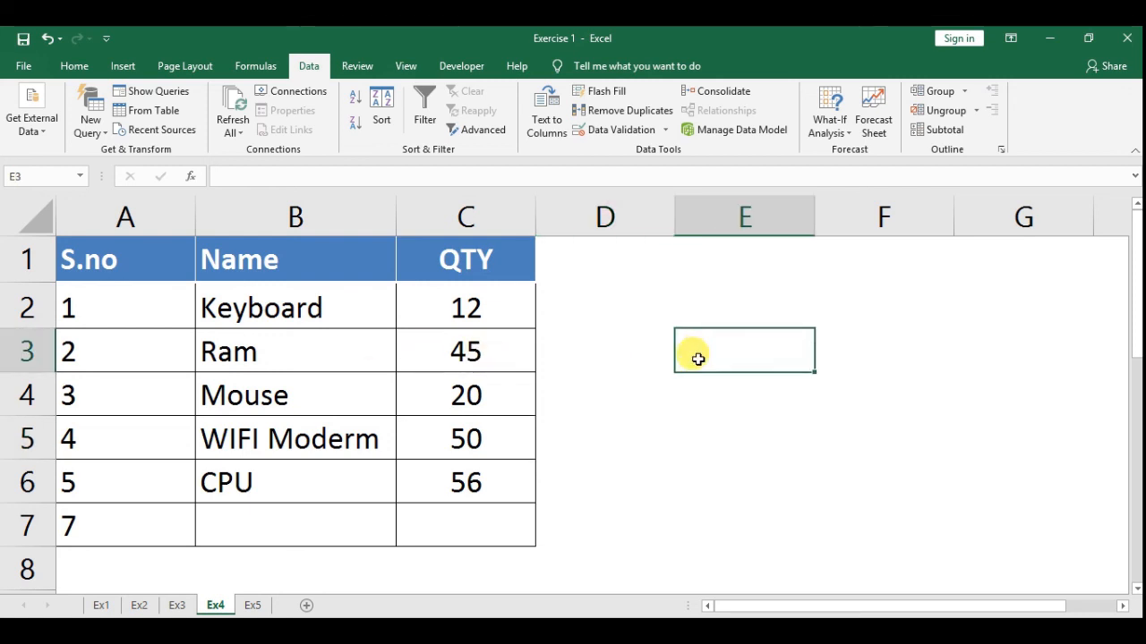
{"action": "left_click", "coordinate": [651, 333]}
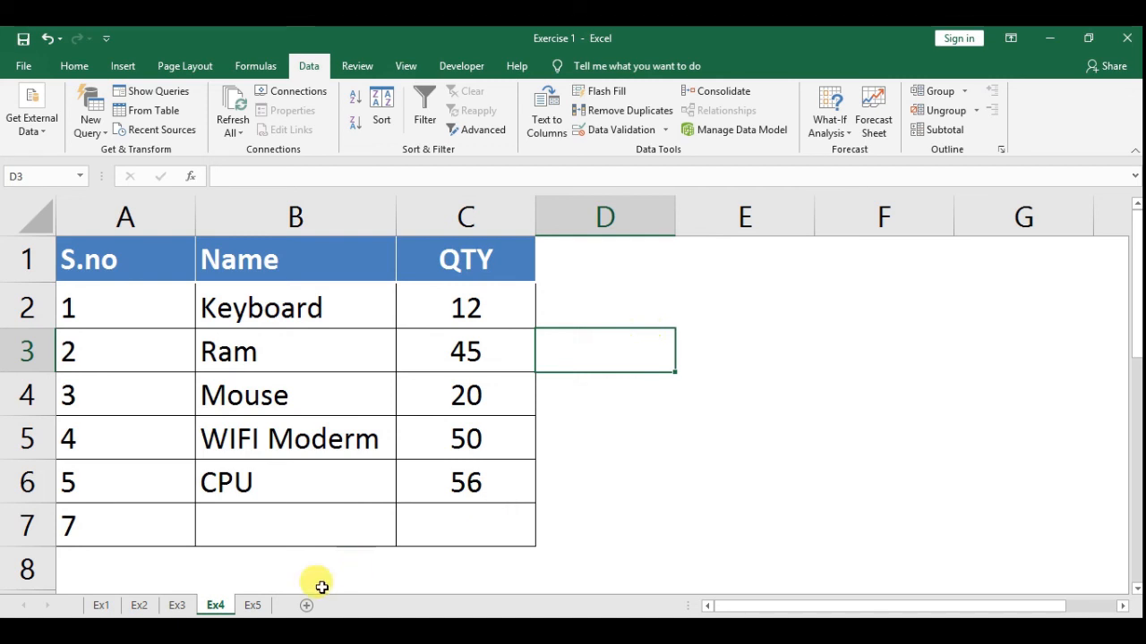
{"action": "left_click", "coordinate": [253, 606]}
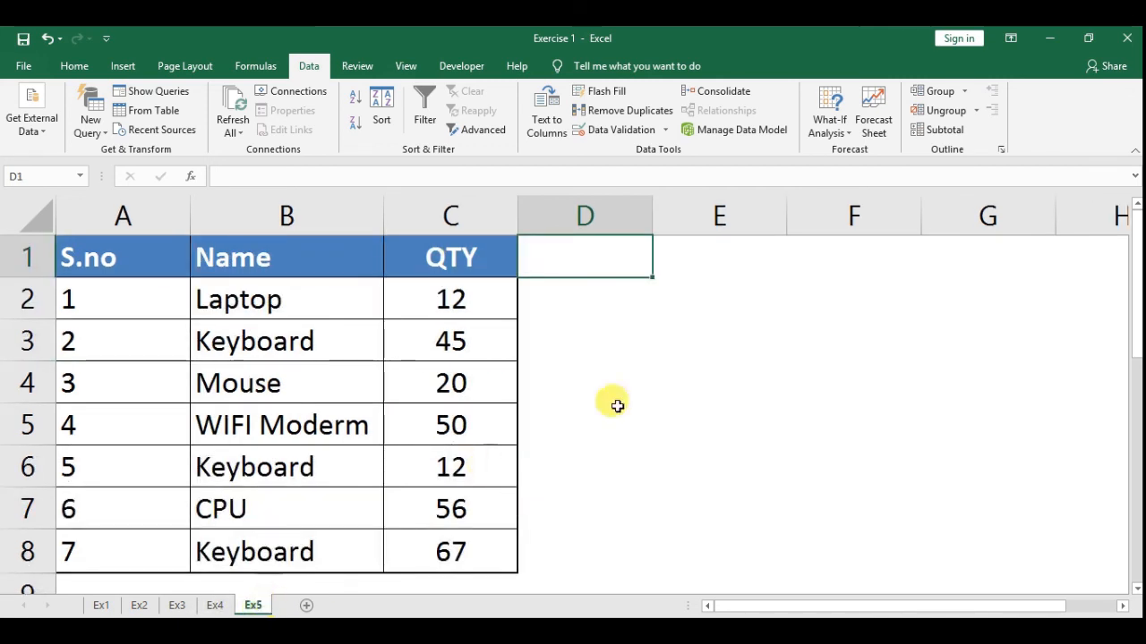
{"action": "left_click", "coordinate": [674, 396]}
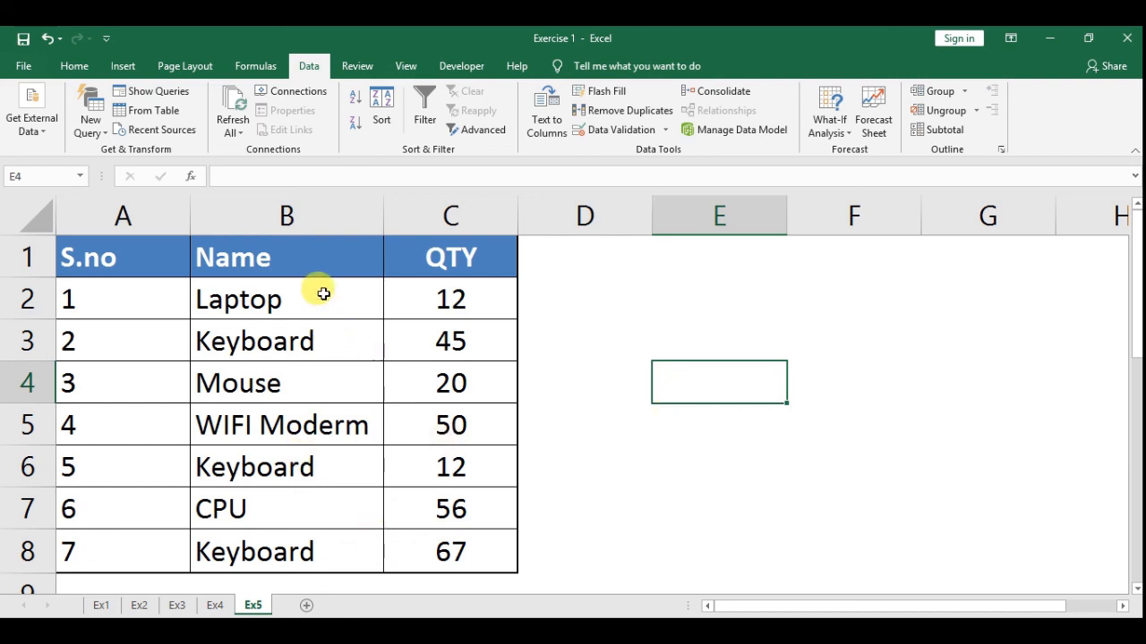
Try a Duplicate Values conditional formatting rule on the Name column, using the Red Text format.
{"action": "left_click", "coordinate": [317, 216]}
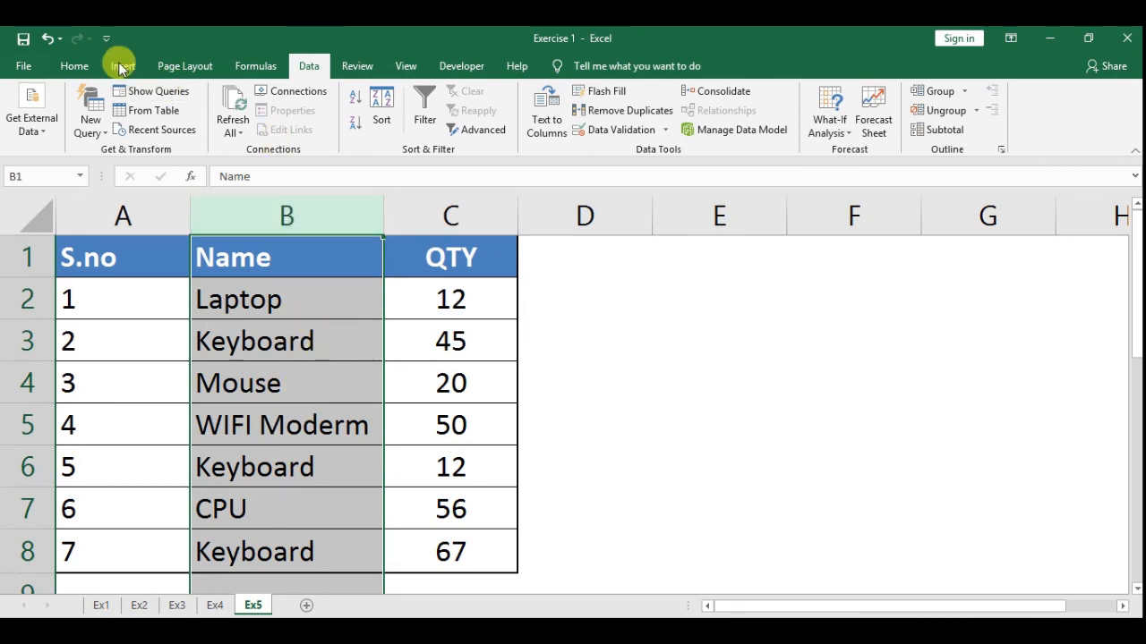
{"action": "left_click", "coordinate": [64, 65]}
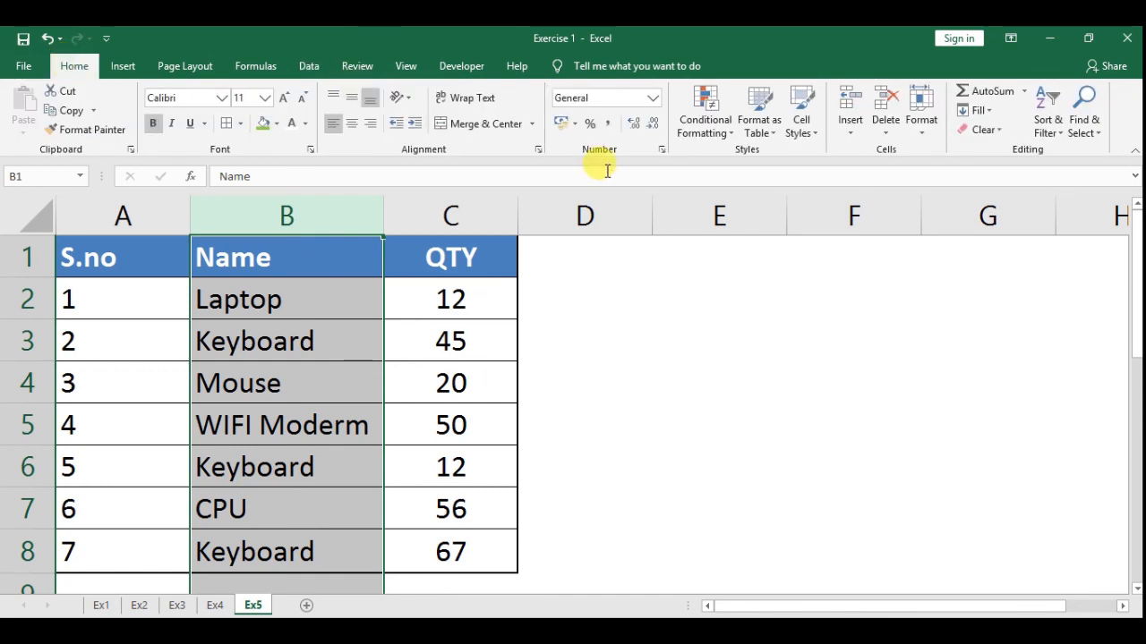
{"action": "left_click", "coordinate": [723, 106]}
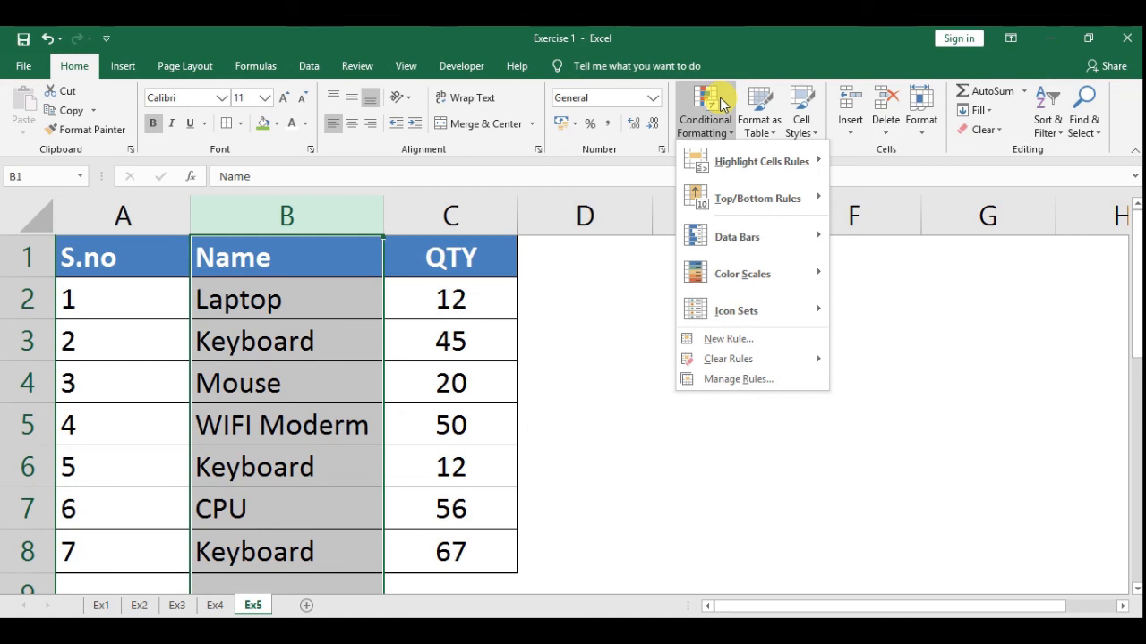
{"action": "mouse_move", "coordinate": [773, 169]}
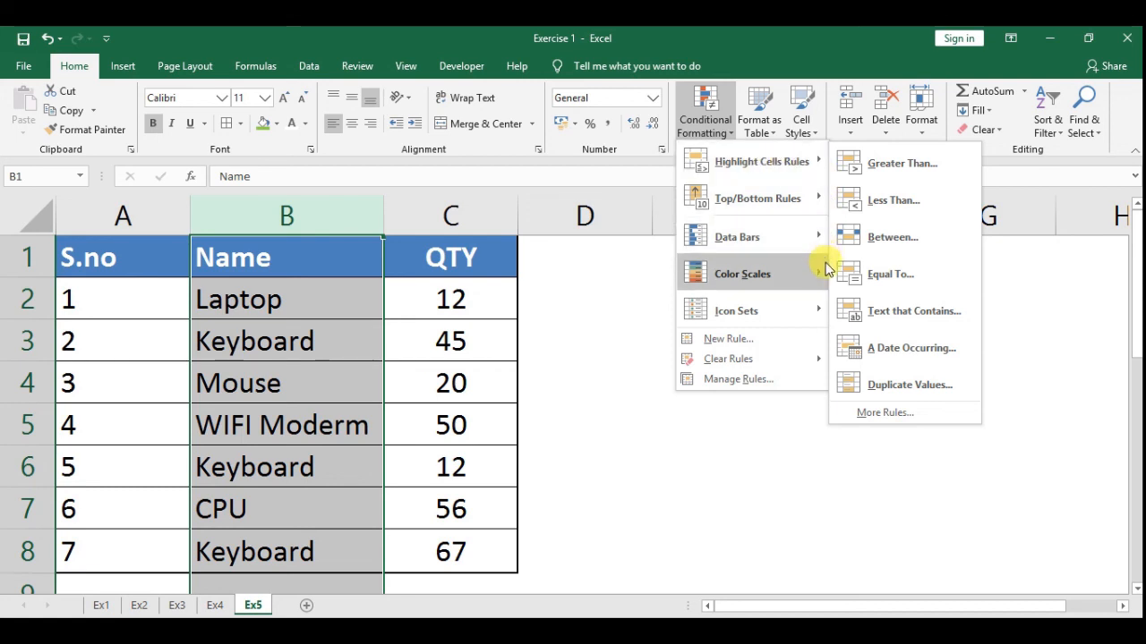
{"action": "mouse_move", "coordinate": [828, 271]}
{"action": "mouse_move", "coordinate": [824, 199]}
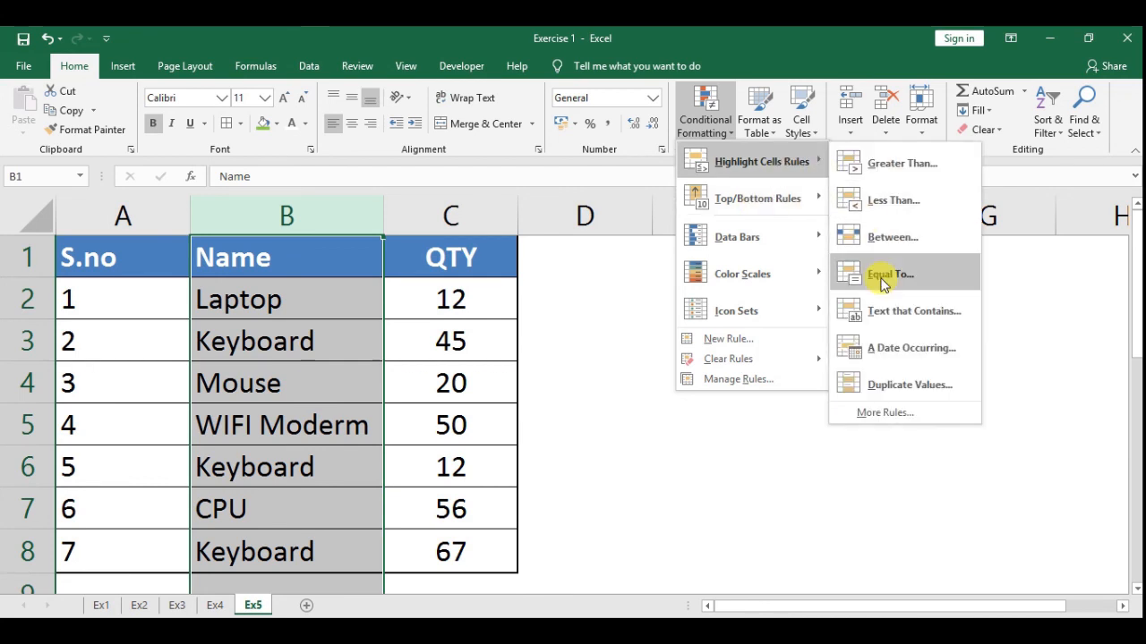
{"action": "left_click", "coordinate": [896, 394]}
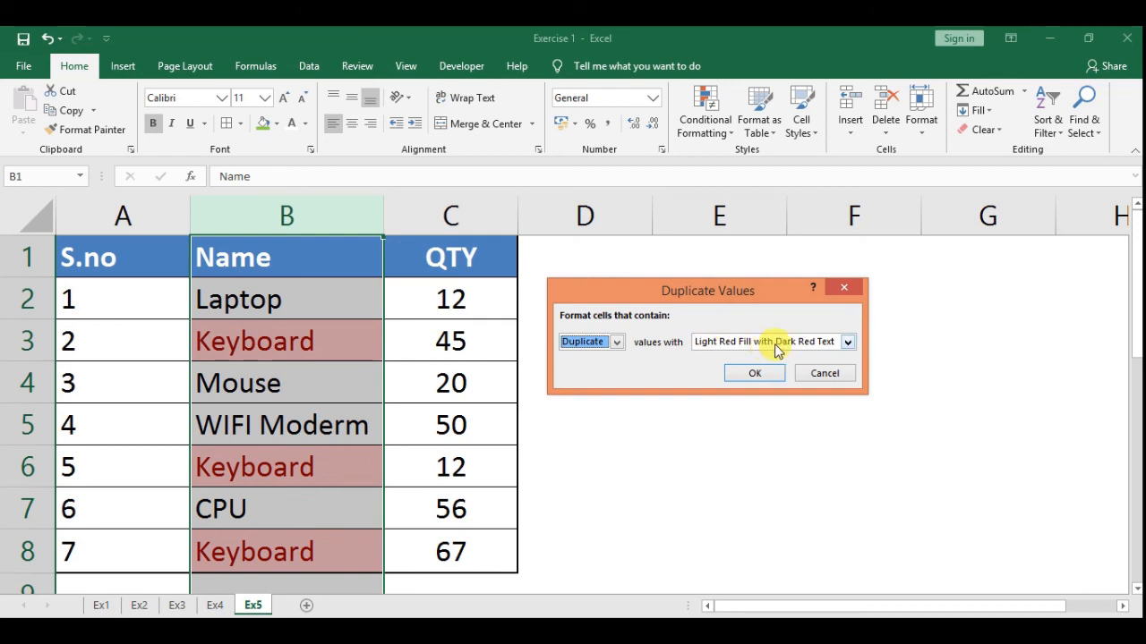
{"action": "left_click", "coordinate": [848, 342]}
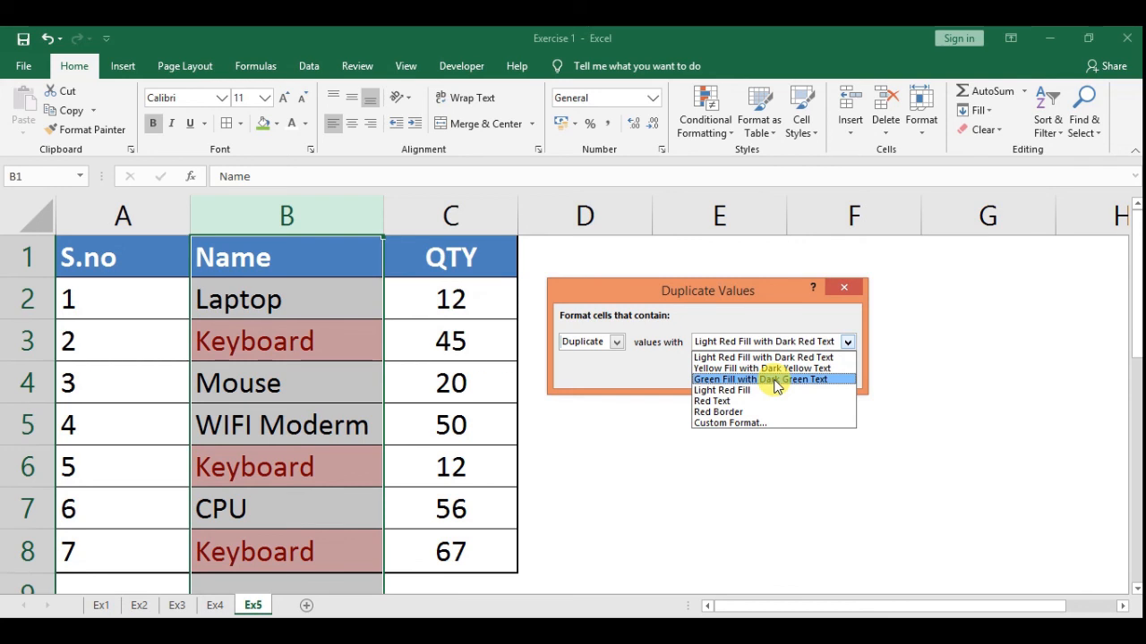
{"action": "left_click", "coordinate": [732, 402]}
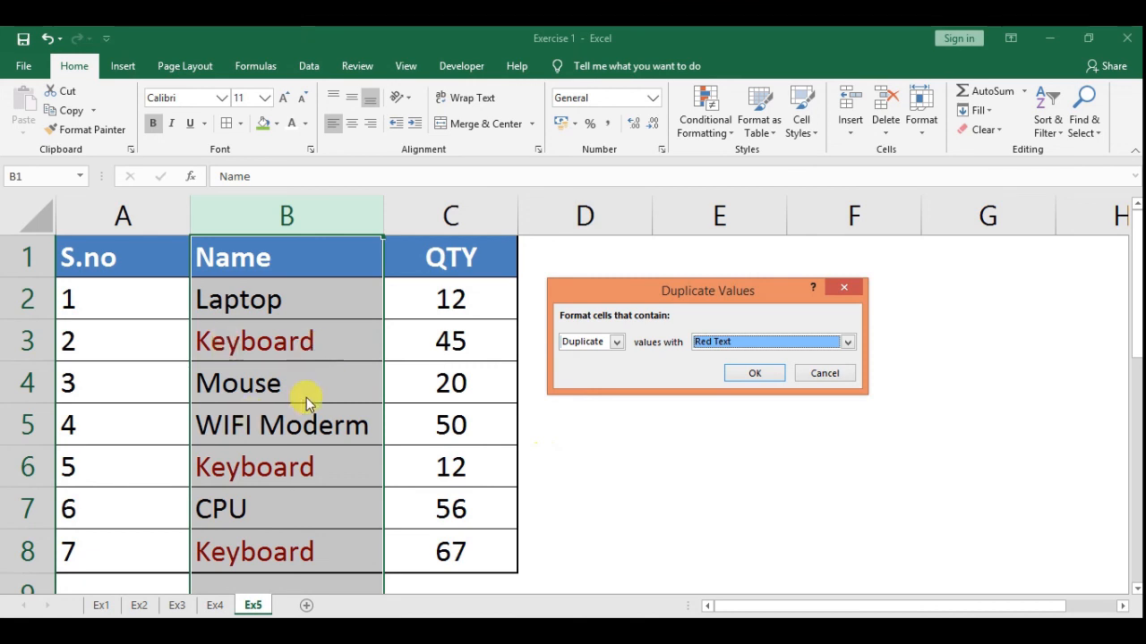
View the border and fill options of the rule's custom format, cancel the Duplicate Values rule and select cell E2.
{"action": "left_click", "coordinate": [847, 343]}
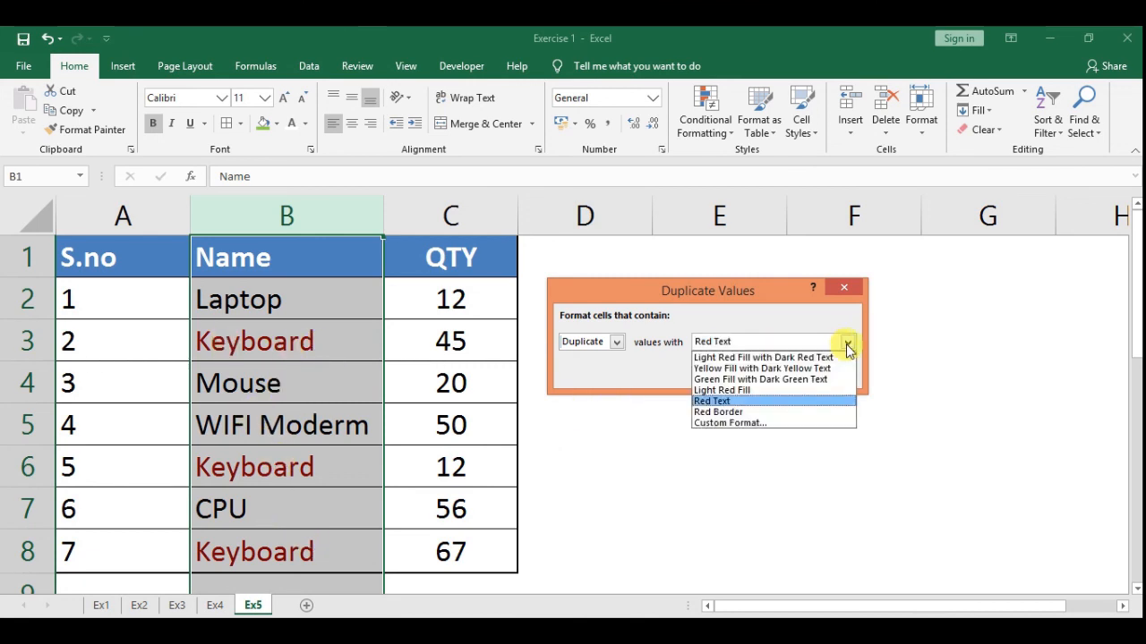
{"action": "left_click", "coordinate": [744, 424]}
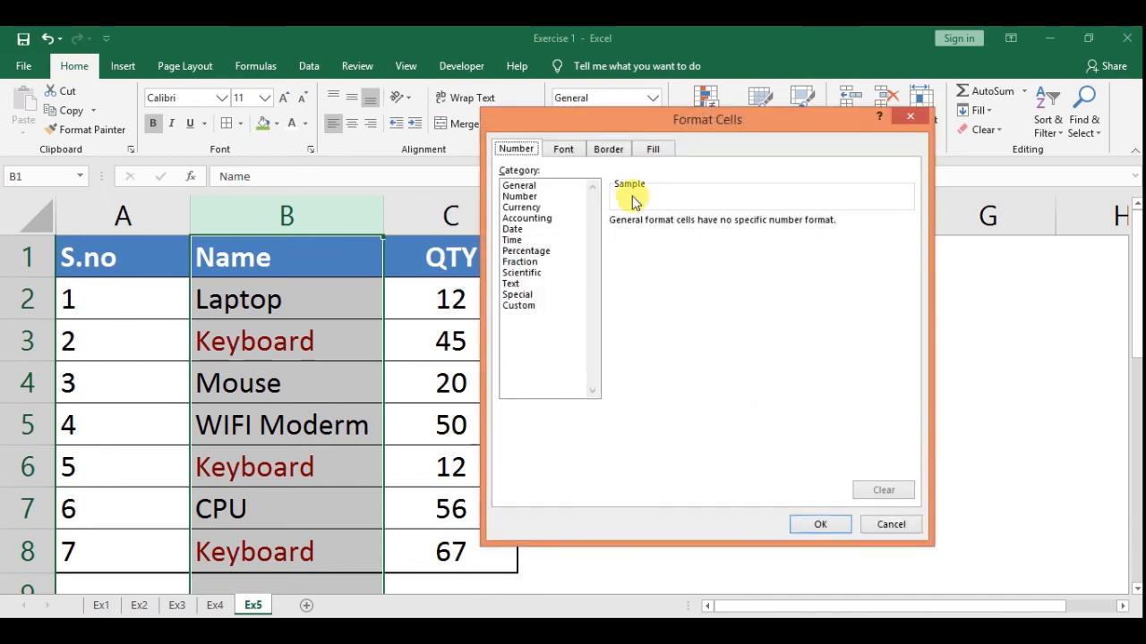
{"action": "left_click", "coordinate": [609, 149]}
{"action": "left_click", "coordinate": [653, 150]}
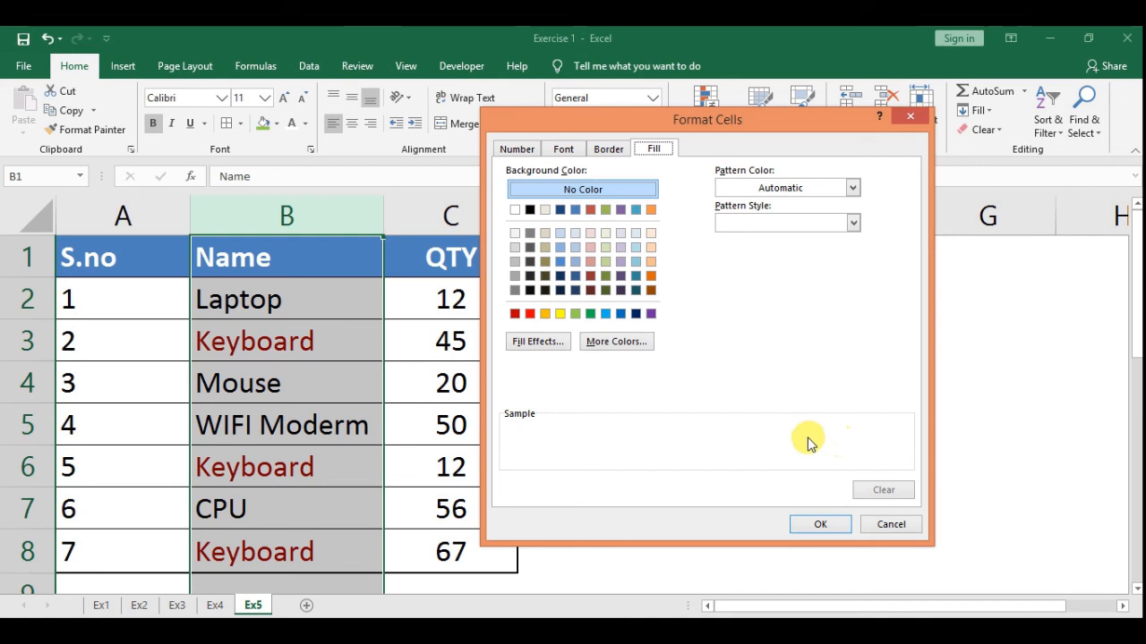
{"action": "left_click", "coordinate": [883, 524]}
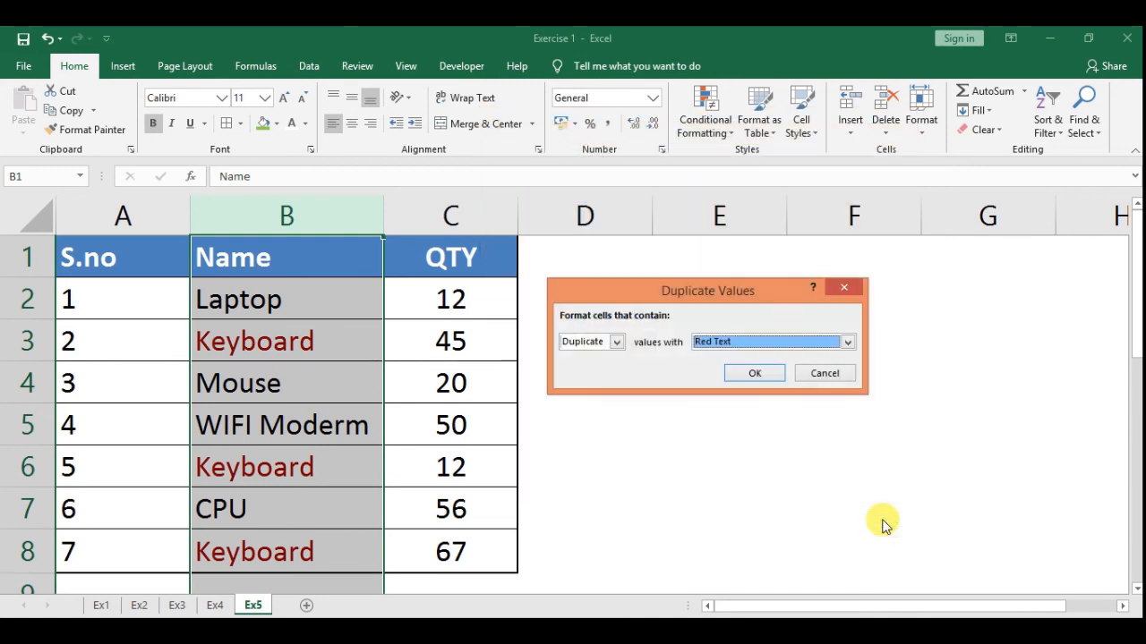
{"action": "left_click", "coordinate": [824, 376]}
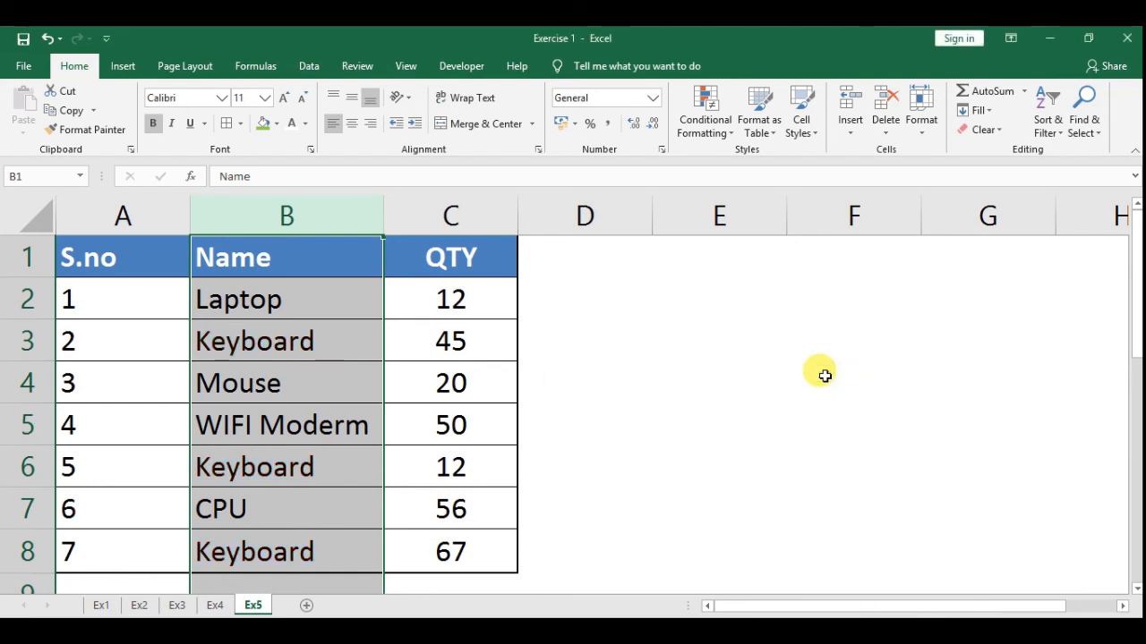
{"action": "left_click", "coordinate": [727, 317]}
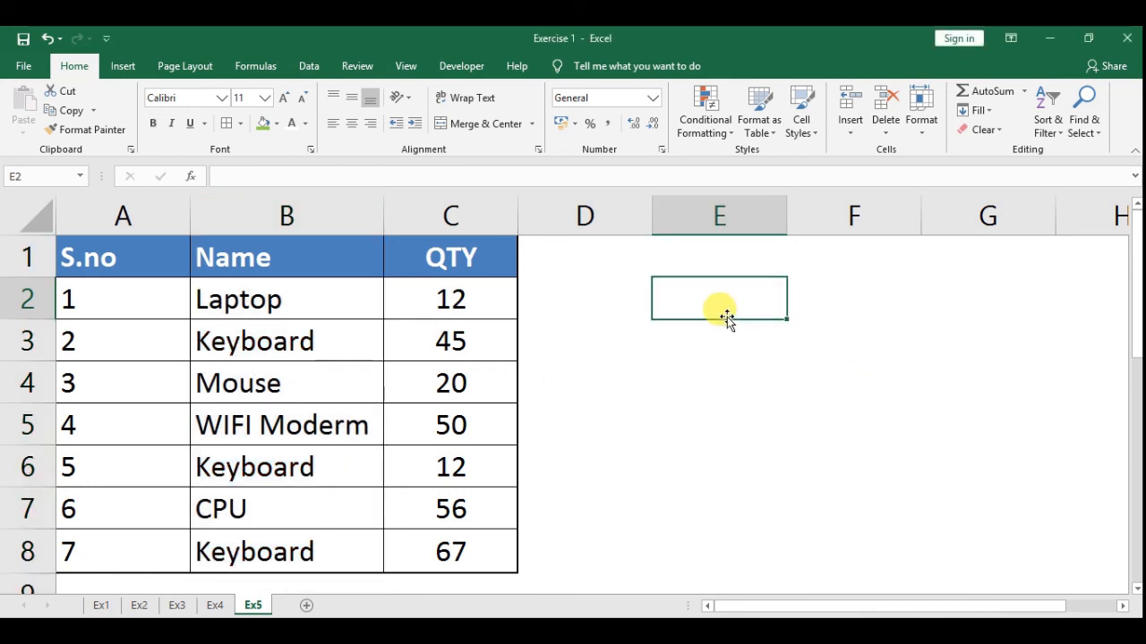